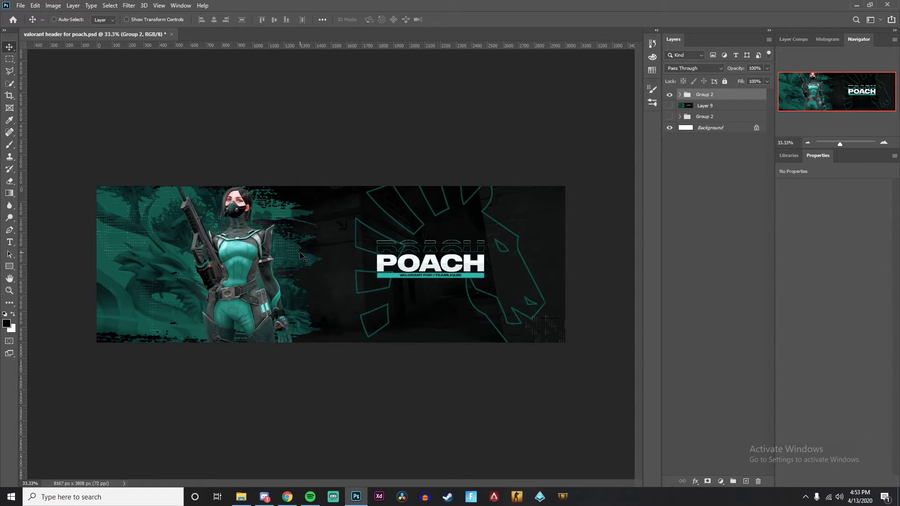
- Hide the finished header group and bring the Valorant-Map-850x560-1 image to the top of the layer stack, covering the canvas
left_click(670, 95)
left_click(680, 95)
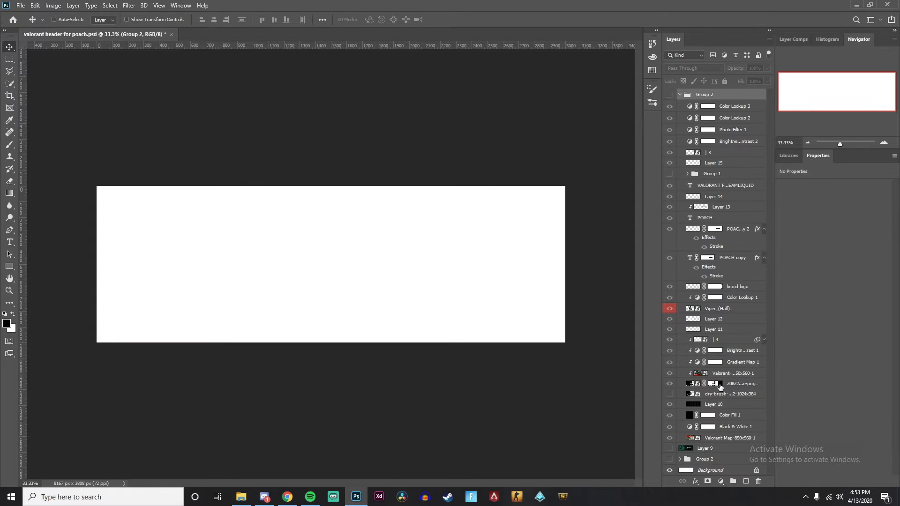
left_click(680, 95)
left_click(680, 94)
left_click(716, 438)
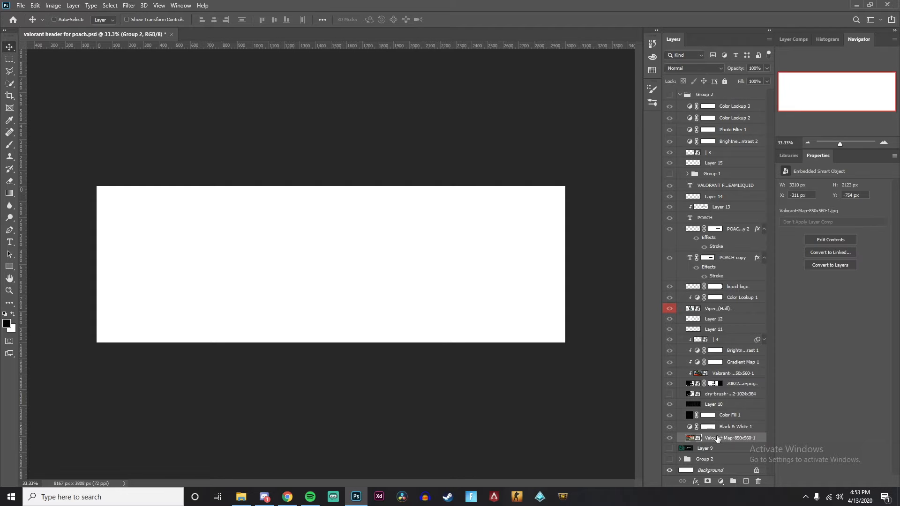
left_click(684, 95)
key("ctrl+shift+bracketright")
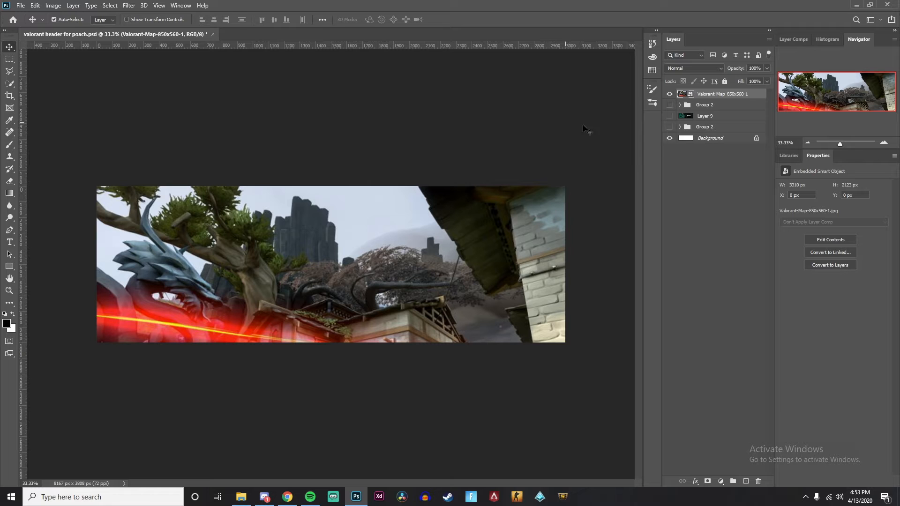
key("ctrl+t")
key("Return")
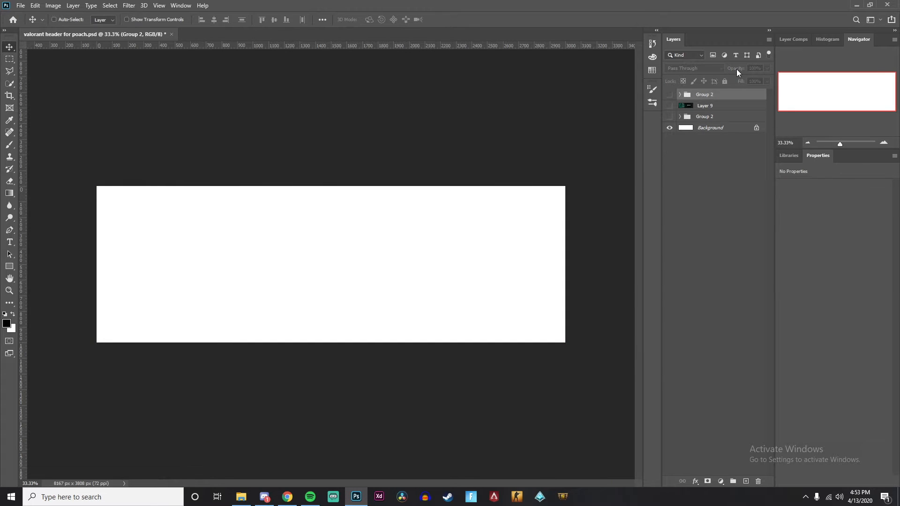
key("c")
left_click(466, 273)
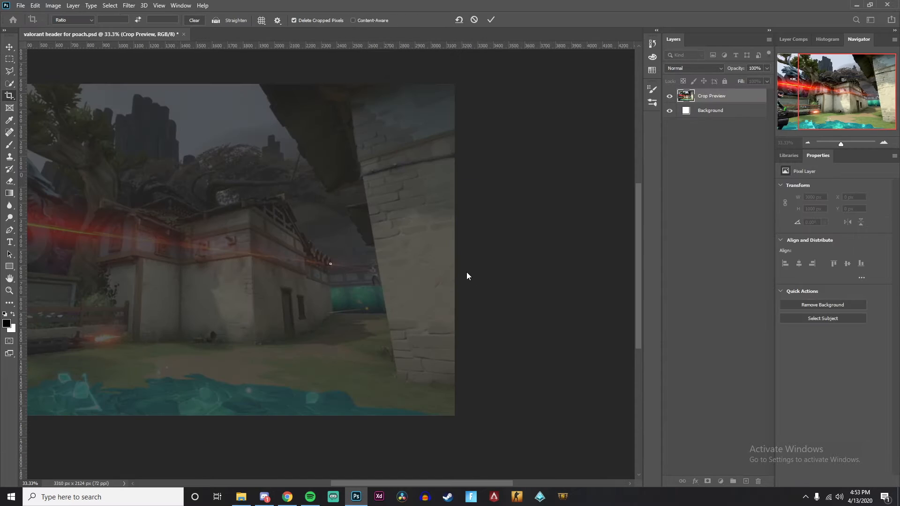
left_click(475, 20)
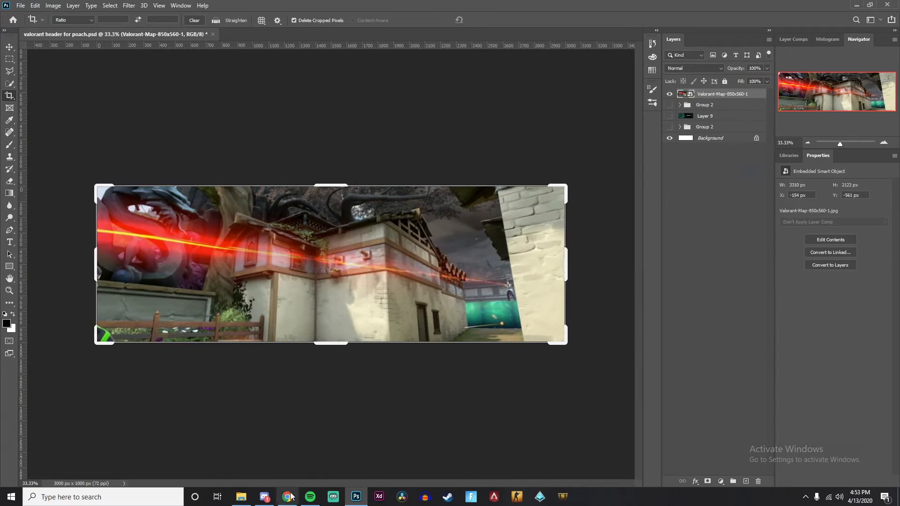
- Switch to Chrome and look through Google image results for "valorant landscape"
left_click(288, 498)
left_click(351, 7)
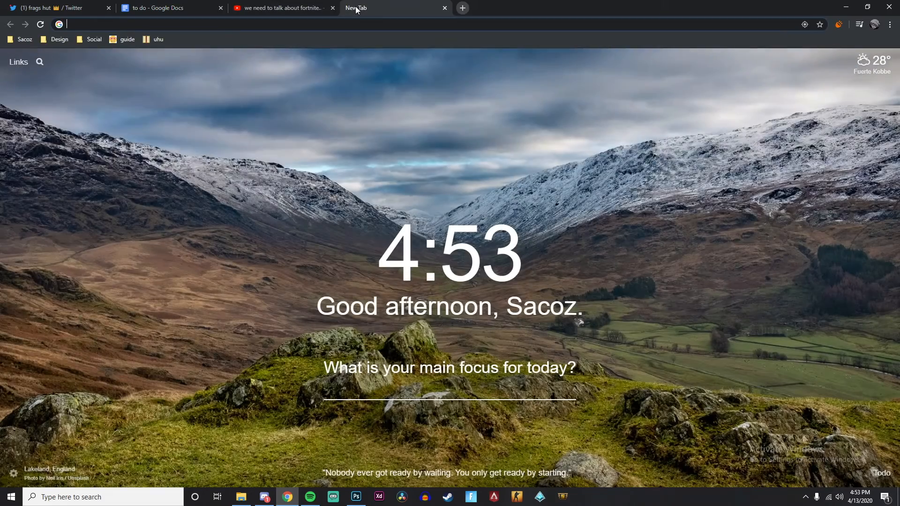
type("valorant landsc")
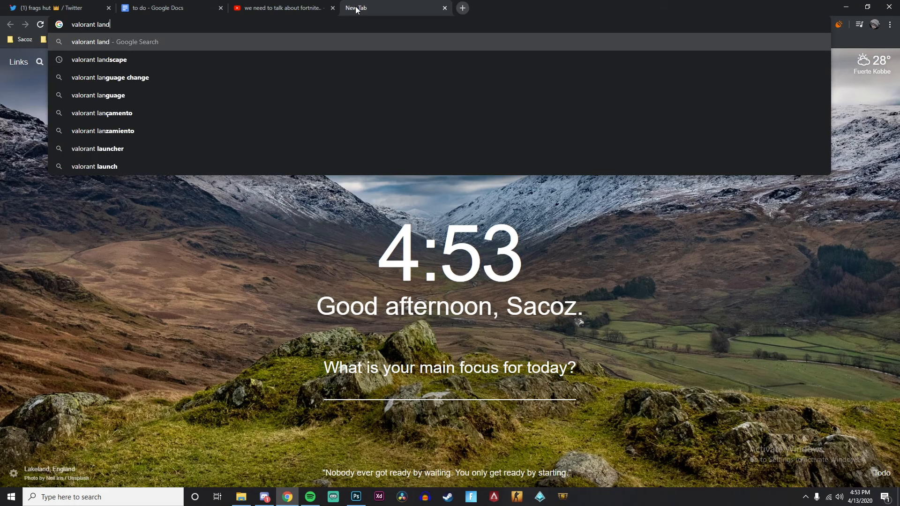
type("ape")
key("Return")
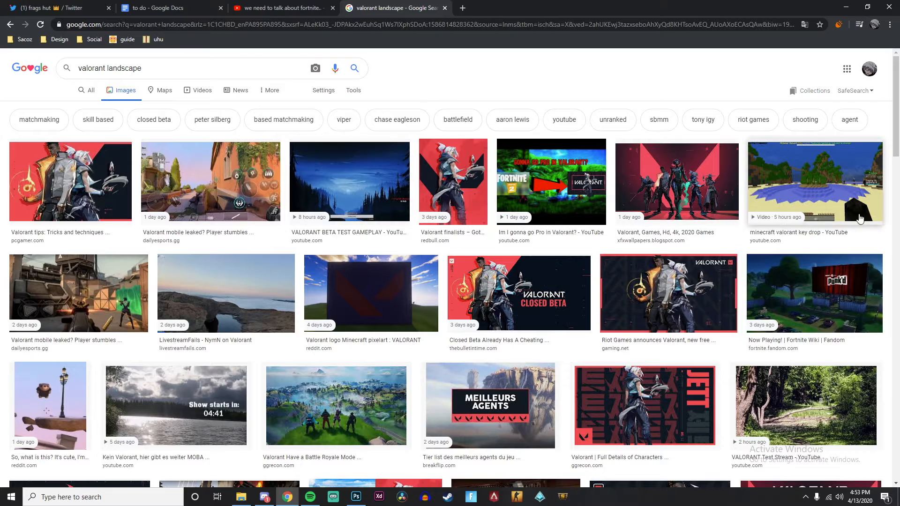
scroll(411, 367, "down", 4)
scroll(411, 367, "up", 4)
- Refine the image search to "valorant landscape maps", close its tab and return to Photoshop
left_click(188, 63)
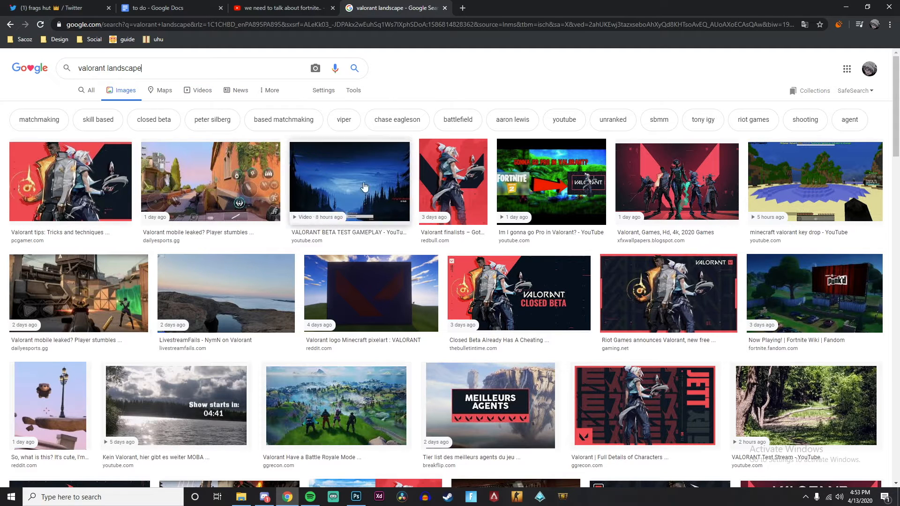
type("maps")
key("Return")
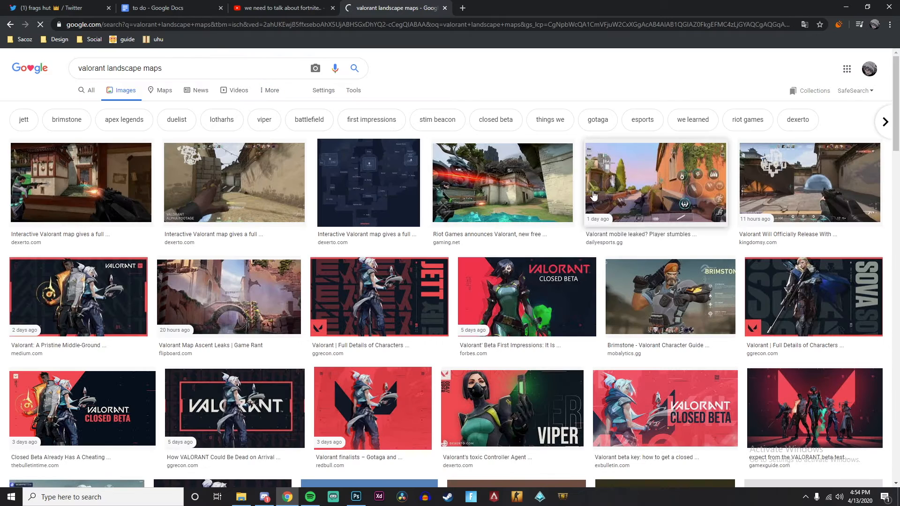
key("ctrl+w")
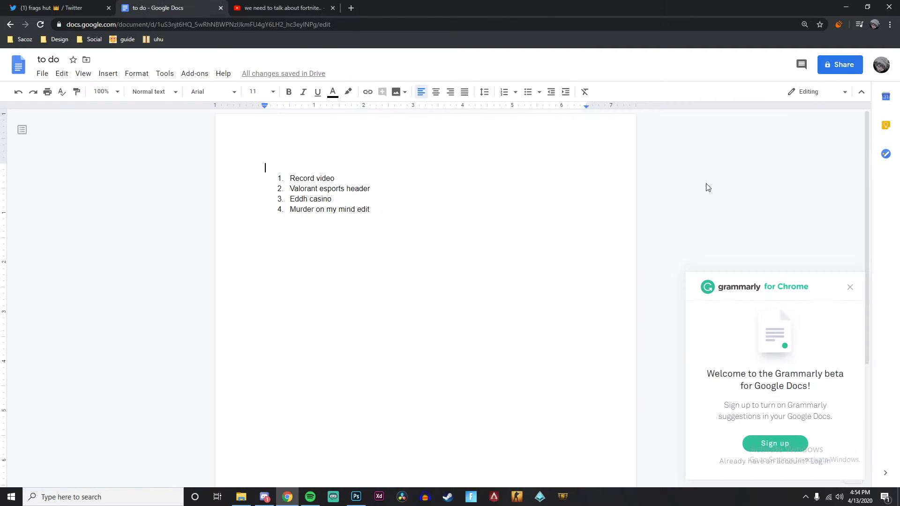
left_click(851, 5)
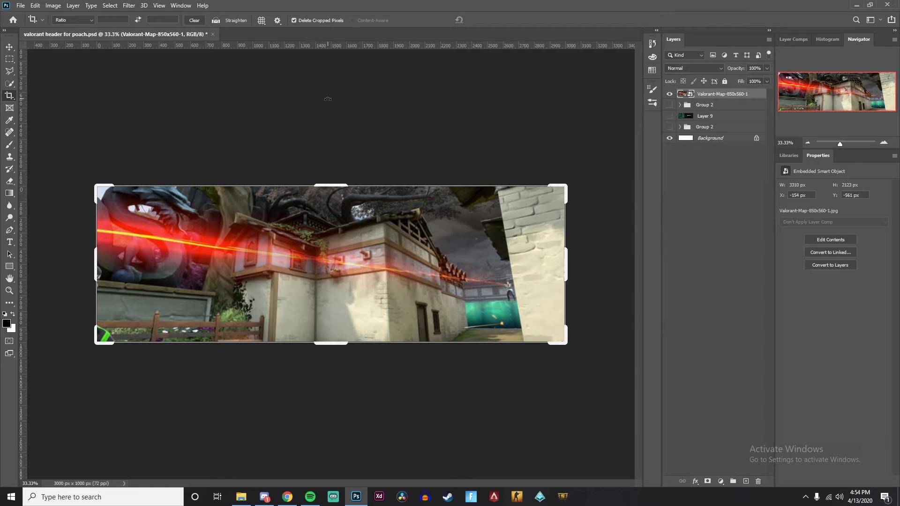
- Add a Black & White adjustment layer with the Default preset above the Valorant map image
left_click(10, 47)
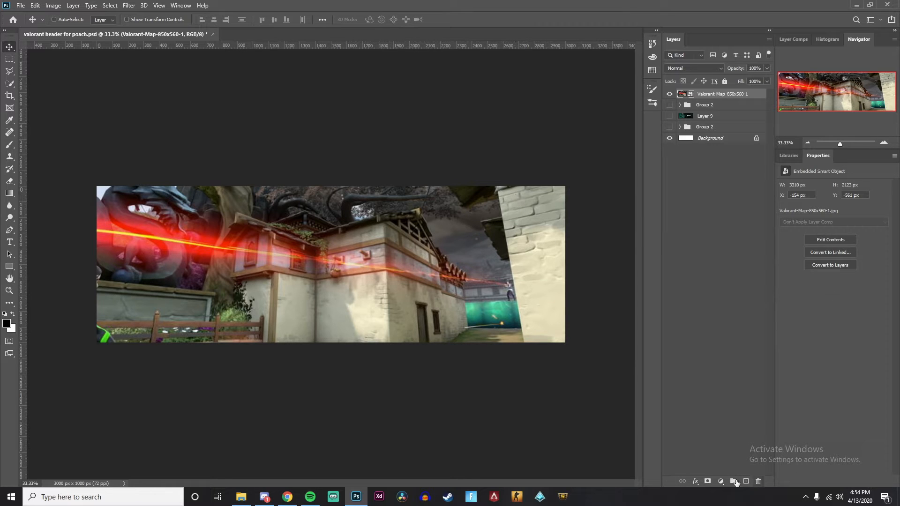
left_click(720, 482)
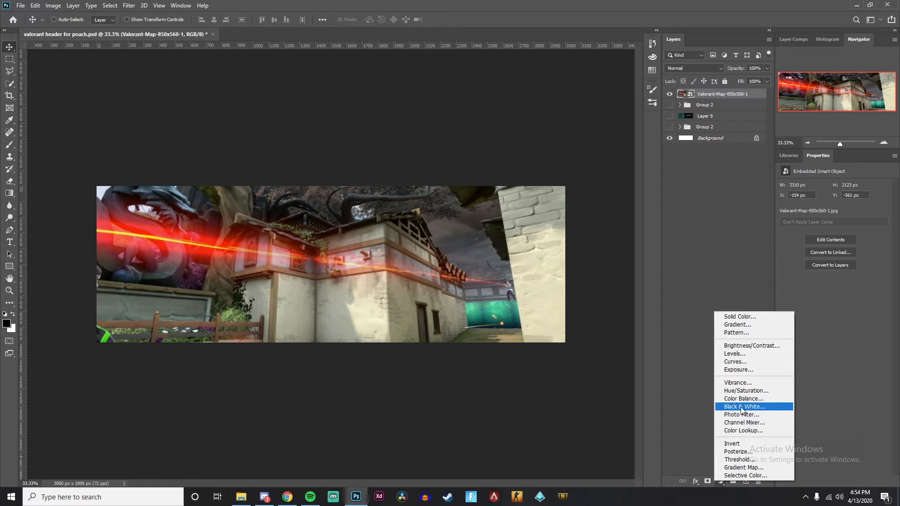
left_click(755, 406)
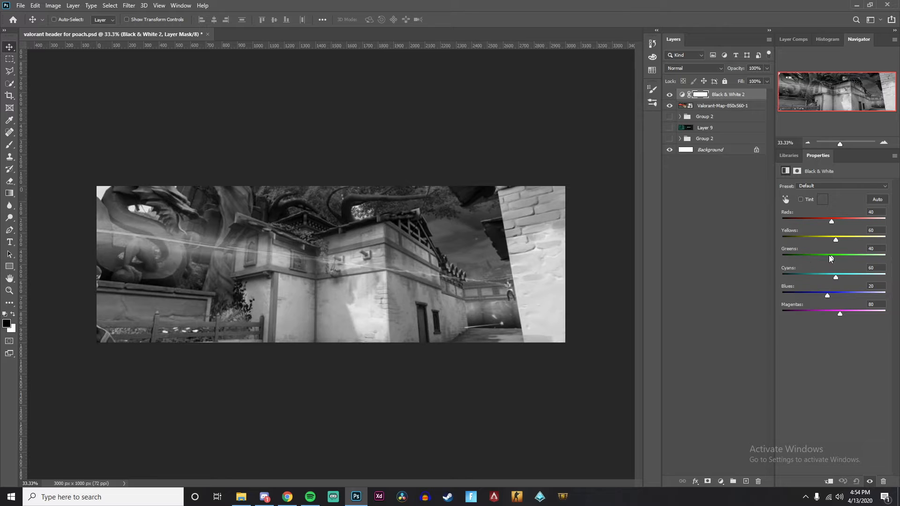
- Add a black Solid Color fill layer above the Black & White adjustment and set its opacity to 86%
left_click(720, 481)
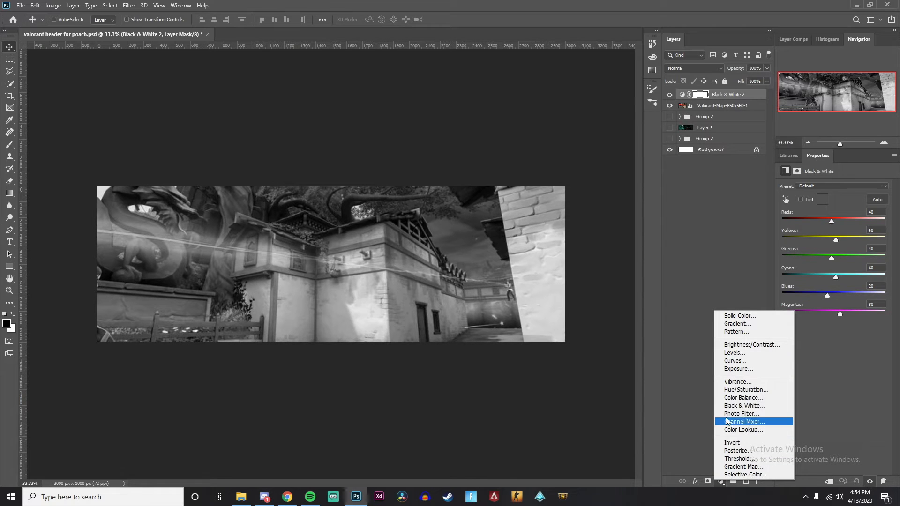
left_click(745, 315)
left_click(742, 77)
left_click_drag(768, 68, 759, 77)
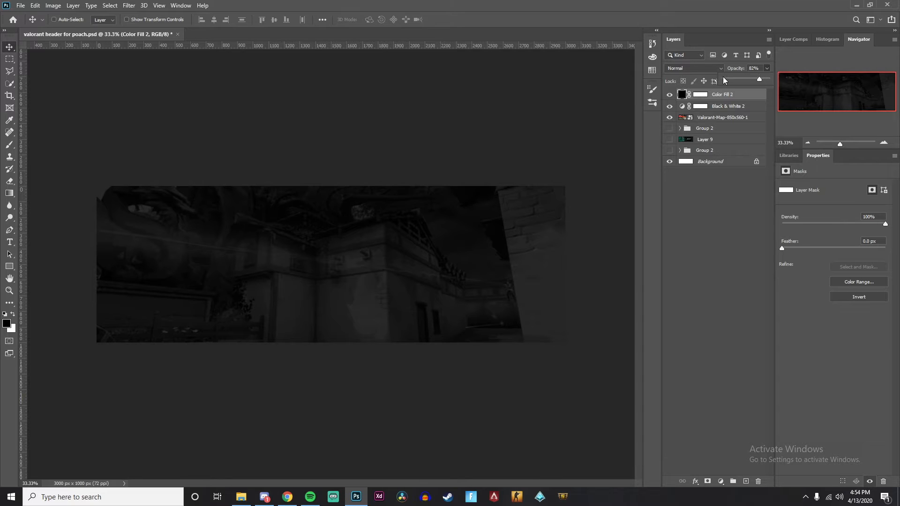
left_click_drag(763, 79, 762, 79)
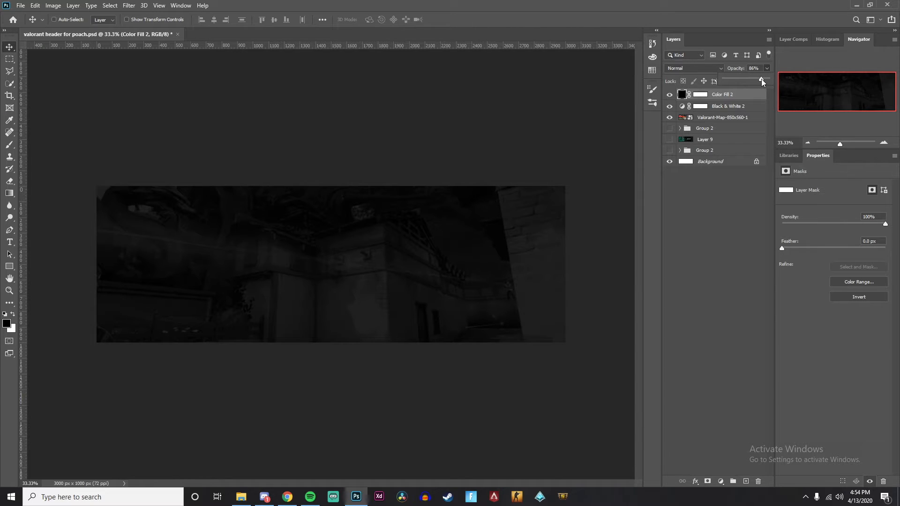
left_click(732, 98)
- Add a Brightness/Contrast adjustment layer above the black fill and lower its brightness to -78
left_click(733, 481)
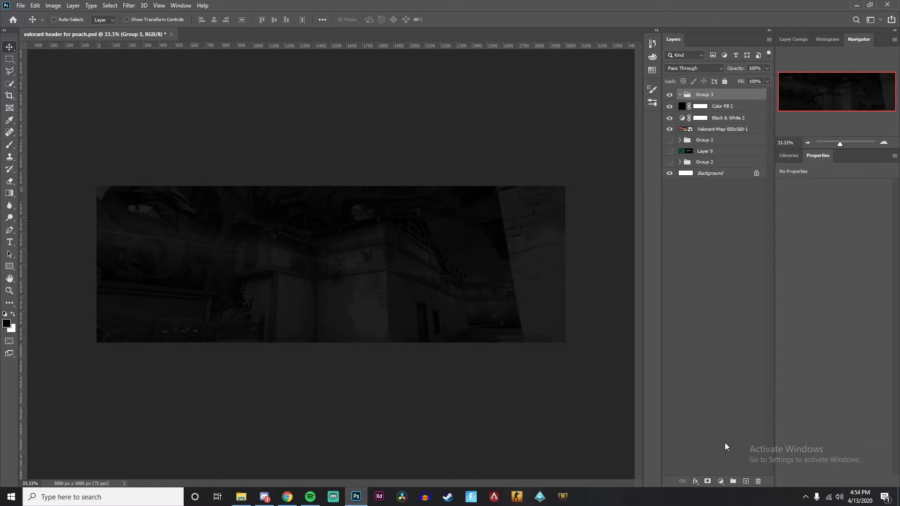
key("ctrl+z")
left_click(721, 482)
left_click(741, 347)
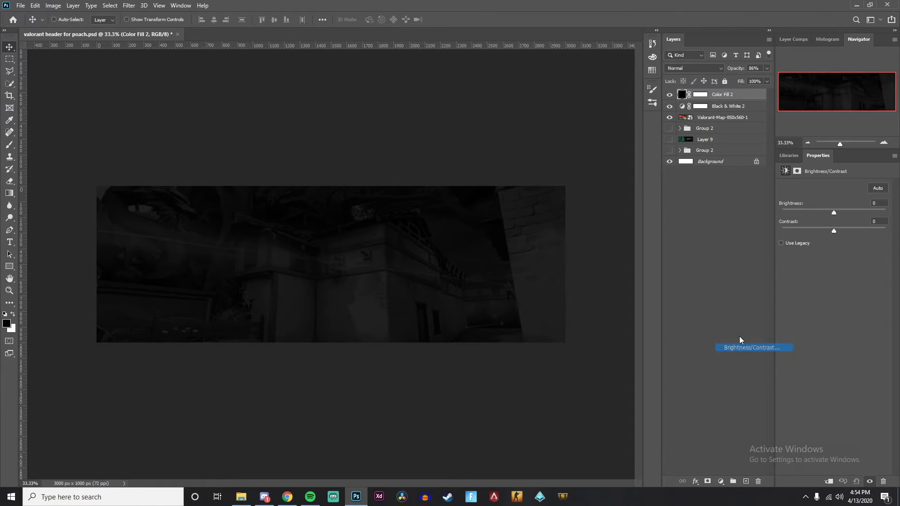
left_click_drag(833, 212, 828, 213)
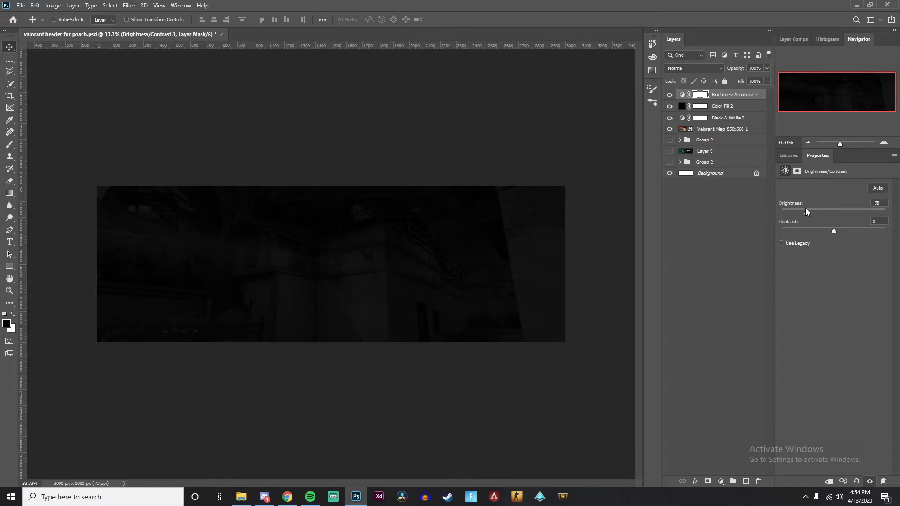
- Open a new Chrome window and minimize it to return to Photoshop
right_click(287, 496)
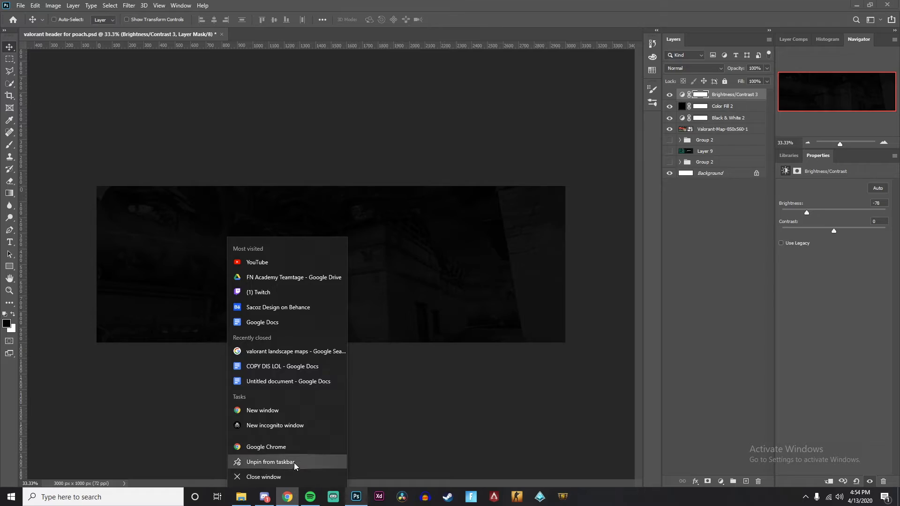
left_click(280, 410)
left_click(565, 31)
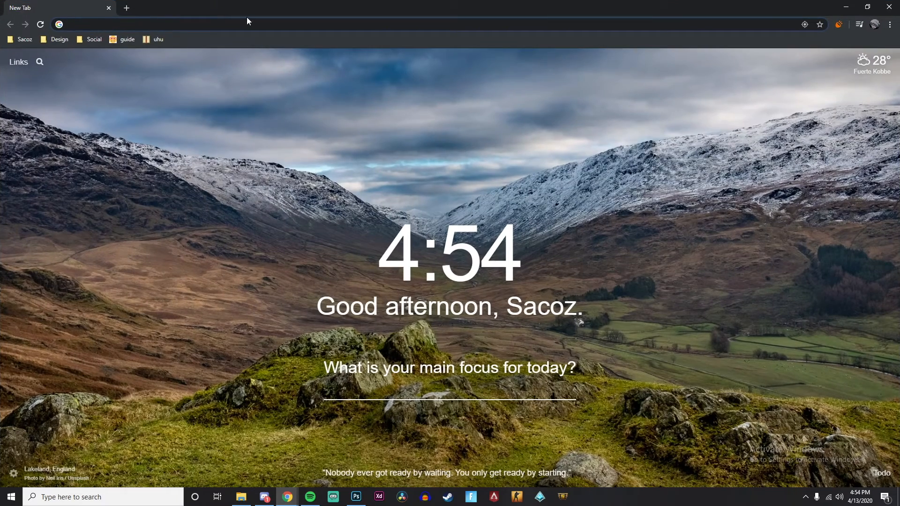
left_click(846, 6)
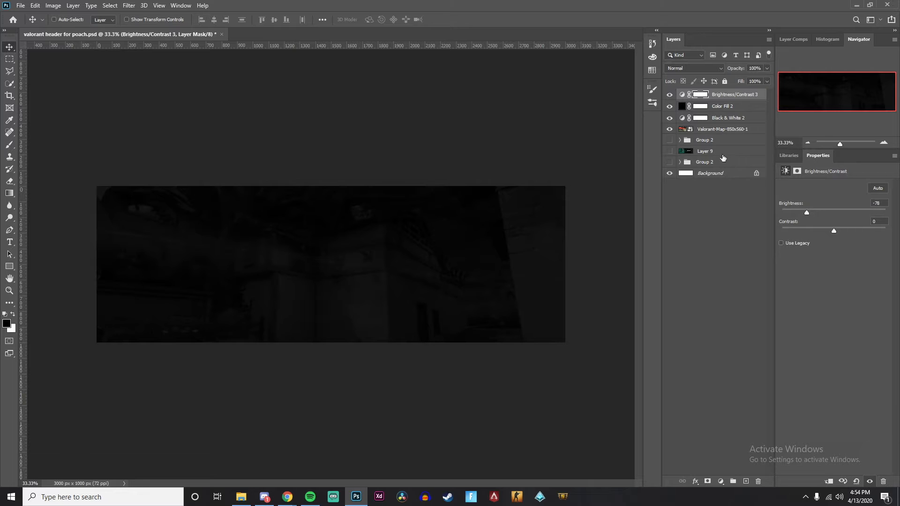
- Group the Brightness/Contrast, black fill, Black & White and Valorant map layers together
left_click(716, 129, "shift")
key("ctrl+t")
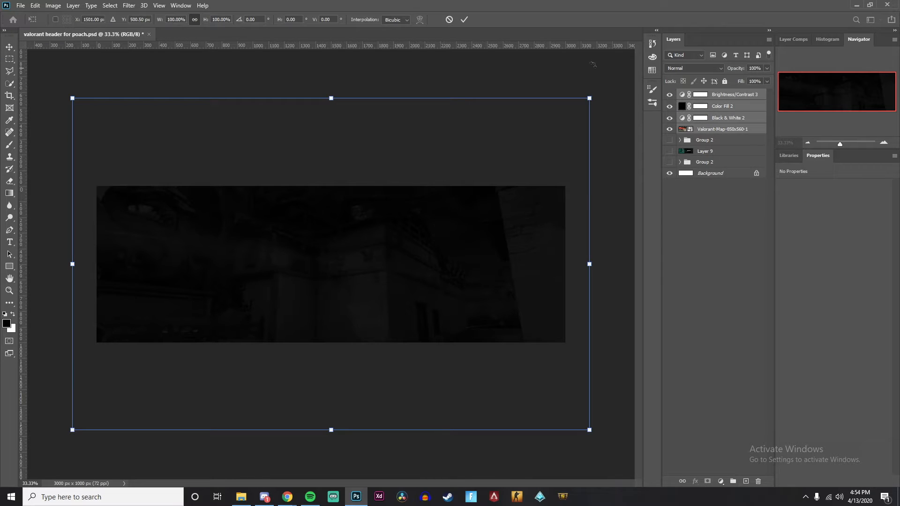
left_click(463, 19)
key("ctrl+g")
- Compare the new background group with the finished header by toggling their visibility, leaving only the new background shown
left_click(669, 94)
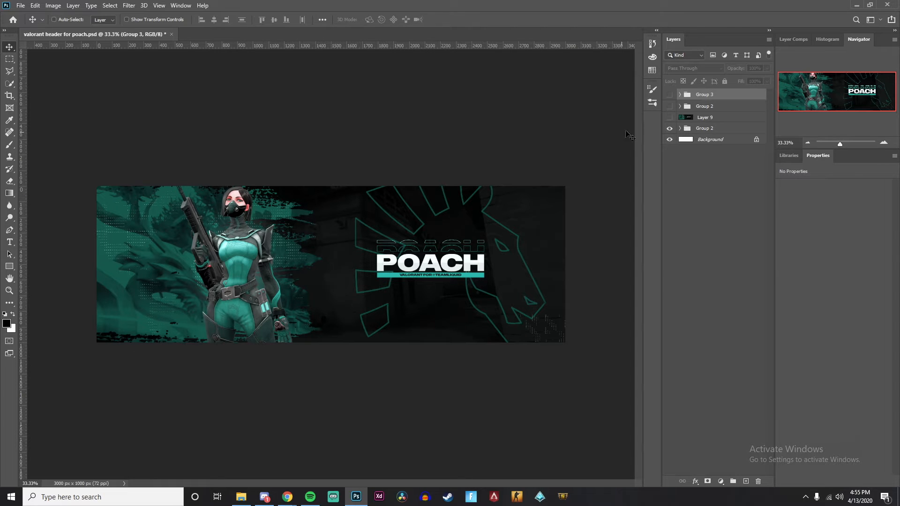
left_click(670, 128)
left_click(669, 94)
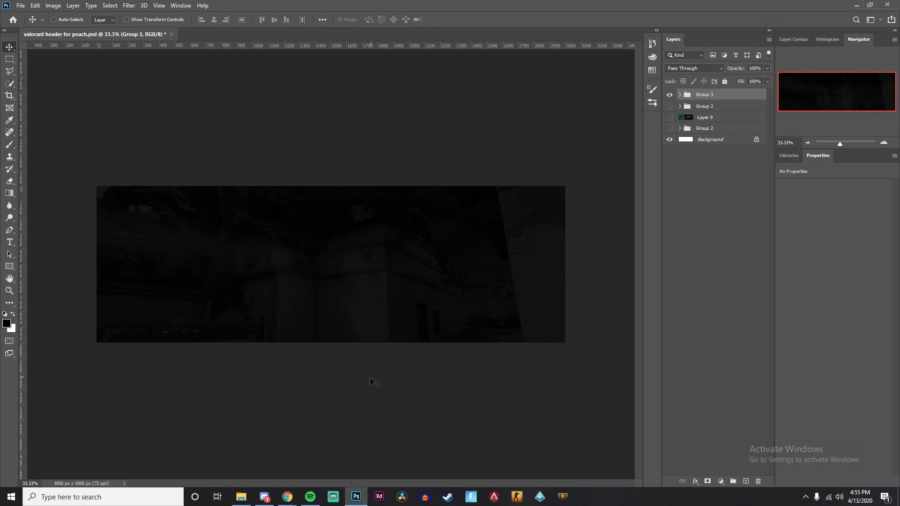
- Switch to the new Chrome window and search Google Images for "brush stroke png"
left_click(287, 496)
left_click(310, 468)
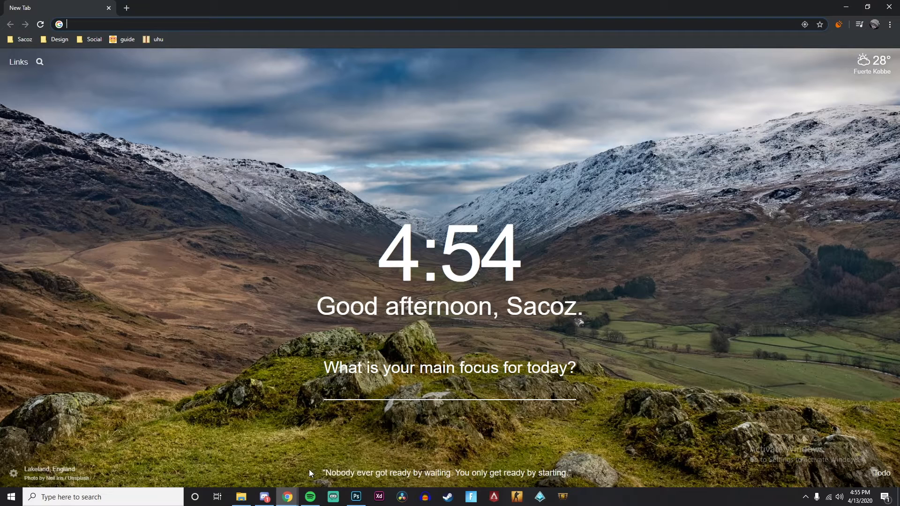
type("bru")
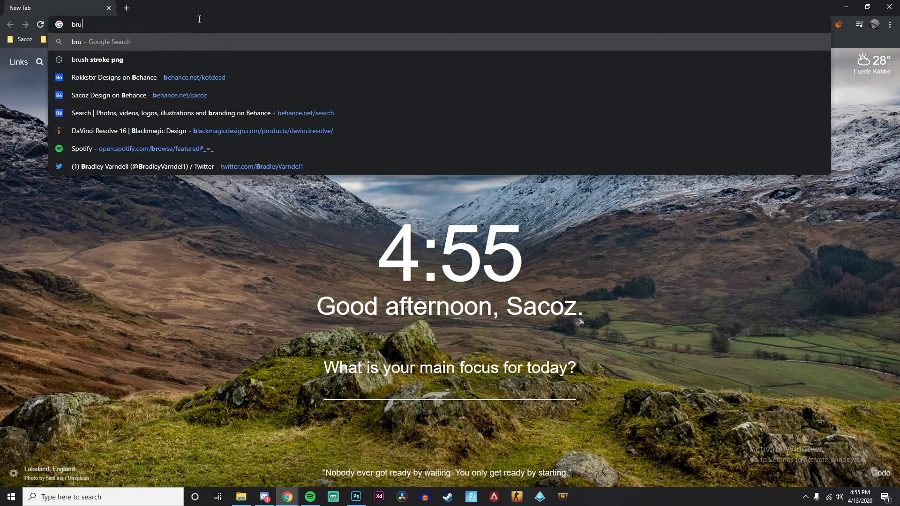
type("sh stroke ")
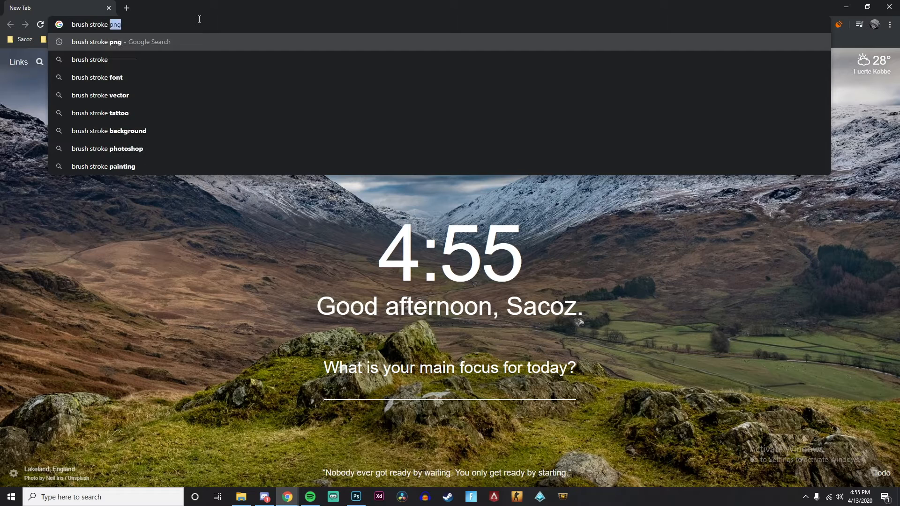
type("pn")
key("Return")
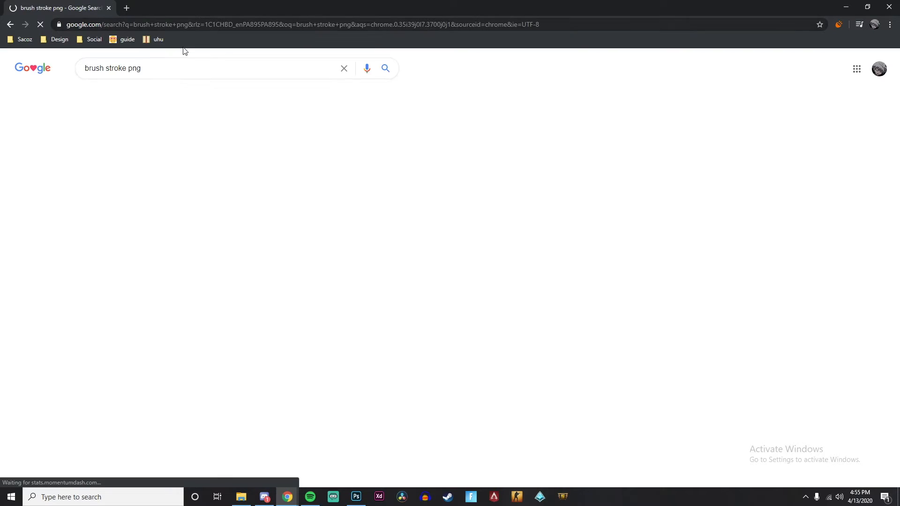
left_click(130, 104)
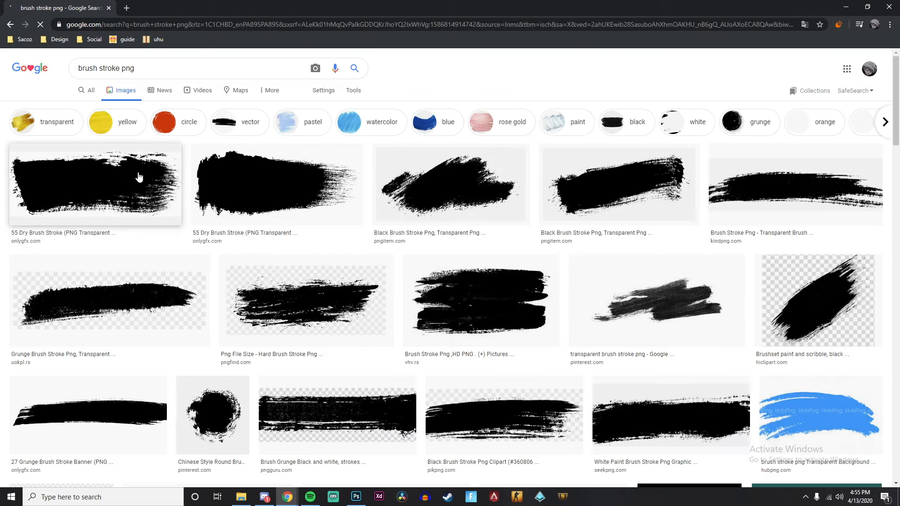
- Preview a dry brush stroke from the image results and filter the search to large images
left_click(241, 185)
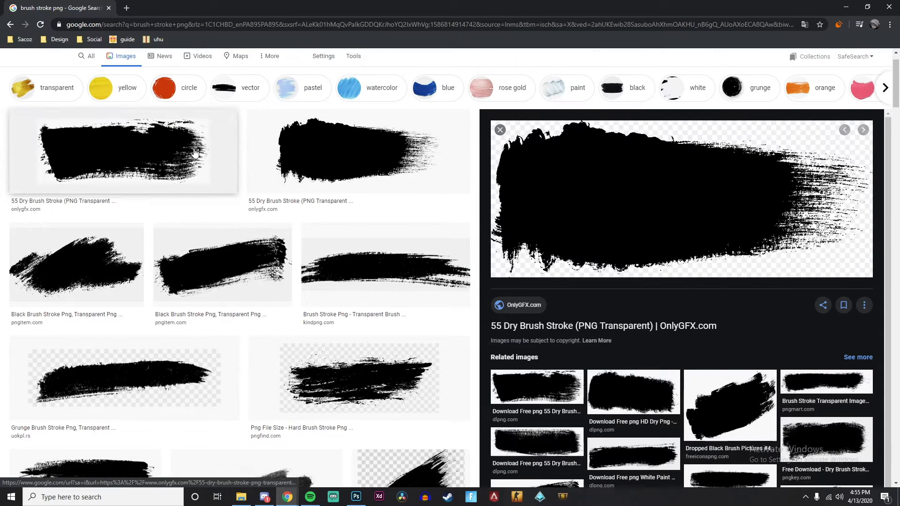
scroll(195, 153, "up", 1)
left_click(353, 90)
left_click(83, 107)
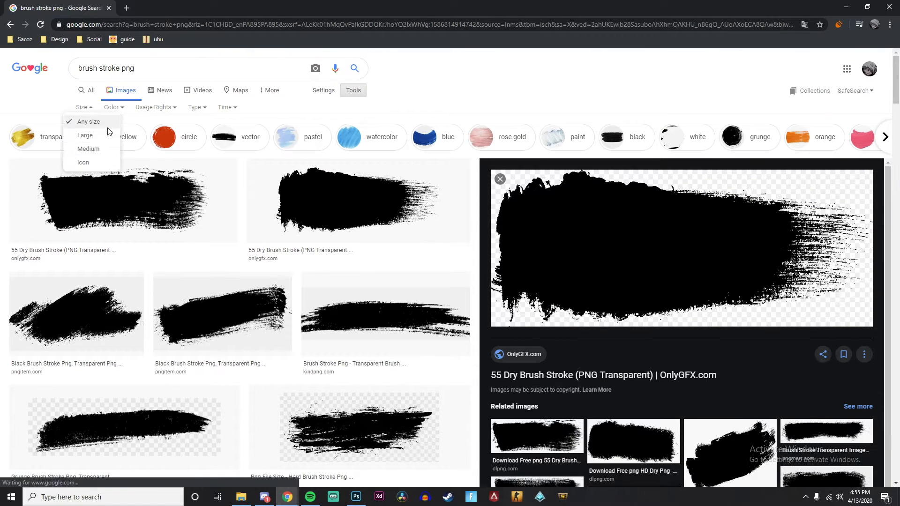
left_click(84, 135)
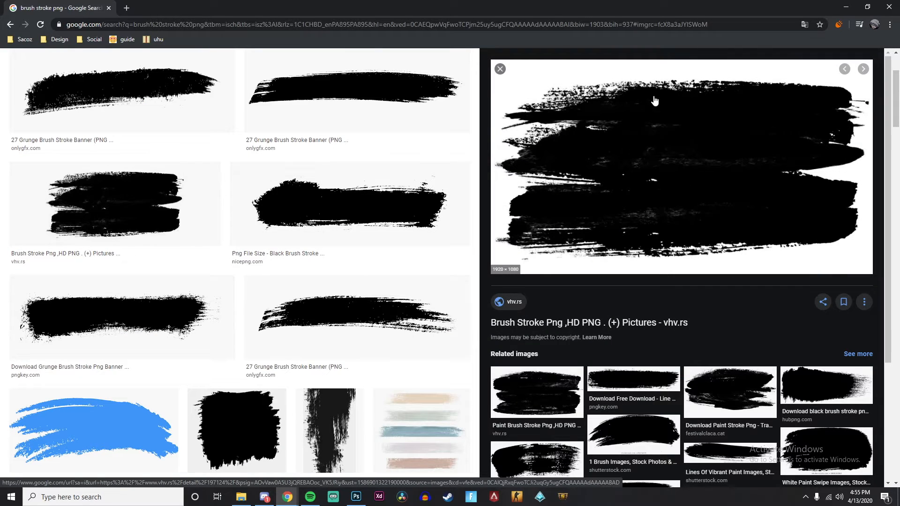
- Copy the 1920 × 1080 black brush stroke image, paste it into the Photoshop header and shift it about 63 px right and 39 px up
right_click(634, 142)
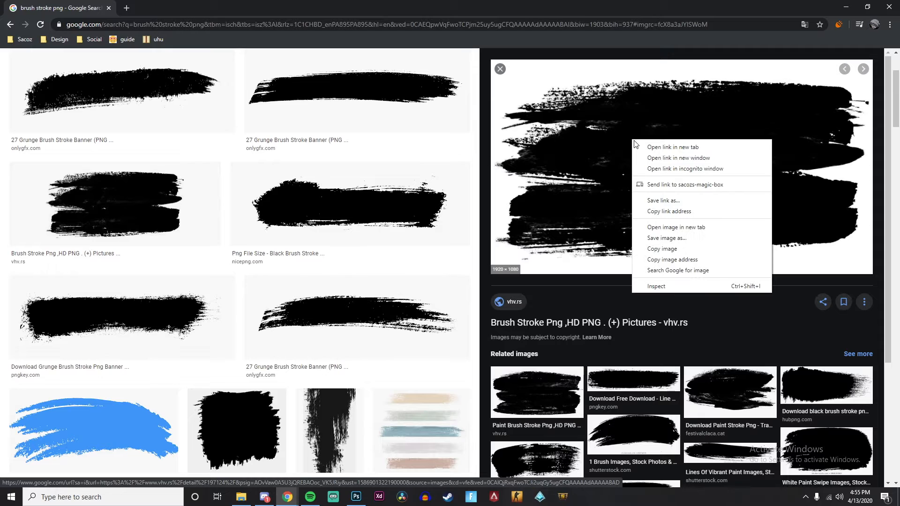
left_click(662, 248)
left_click(356, 497)
key("ctrl+v")
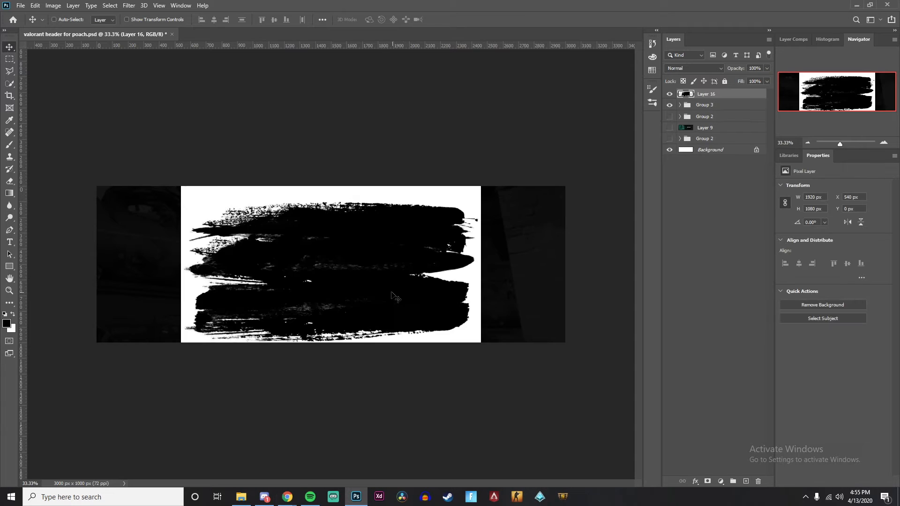
left_click_drag(417, 281, 422, 275)
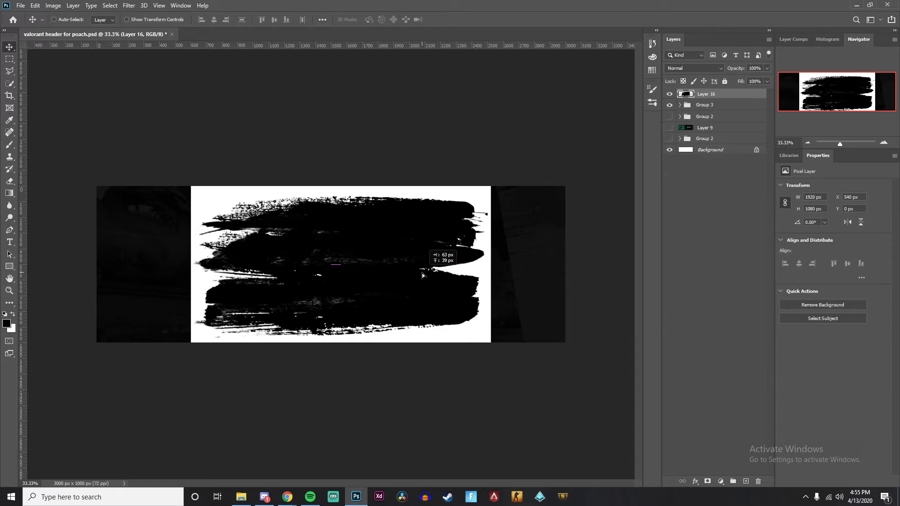
- Select the brush stroke image's white areas with Color Range at fuzziness 40, delete them and clear the selection
left_click(105, 7)
left_click(120, 99)
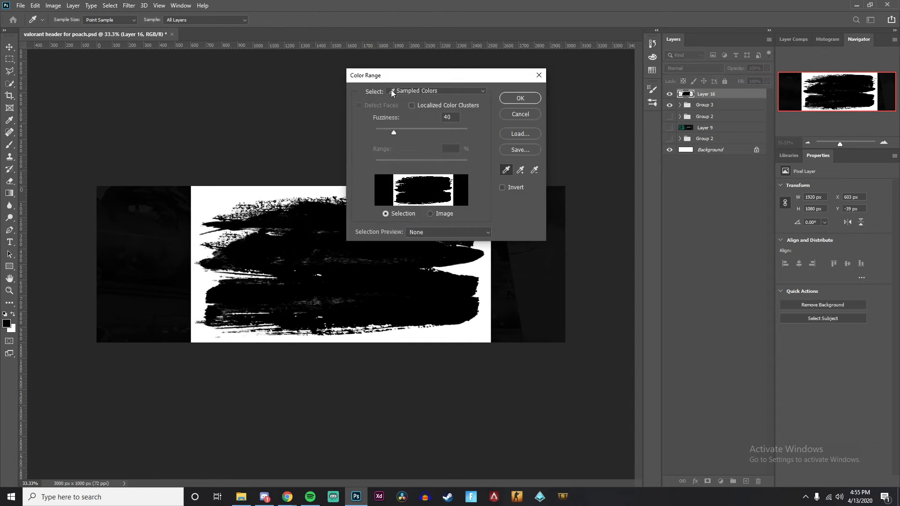
left_click_drag(388, 80, 474, 75)
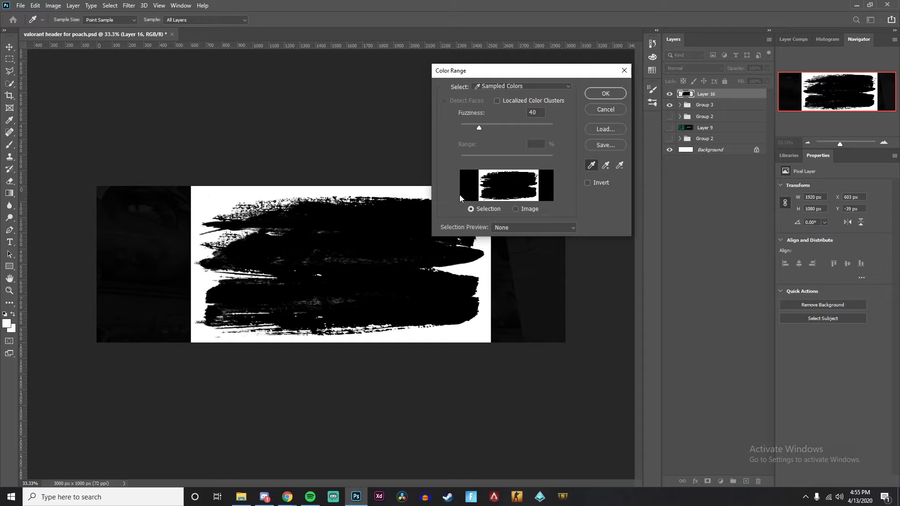
key("Return")
key("Delete")
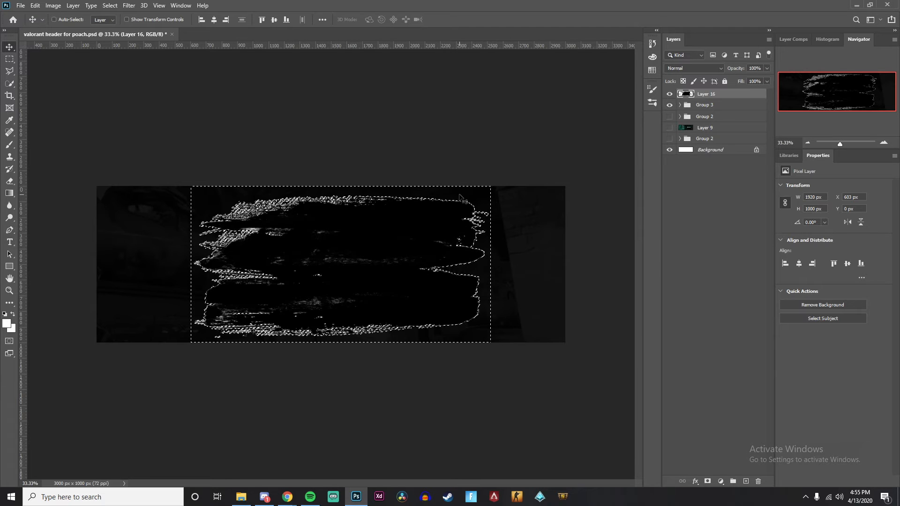
key("ctrl+d")
- Move the brush stroke to the header's left side and enlarge it to about 2320 × 1306 px
mouse_move(399, 207)
left_mouse_down()
mouse_move(376, 206)
mouse_move(381, 202)
left_mouse_up()
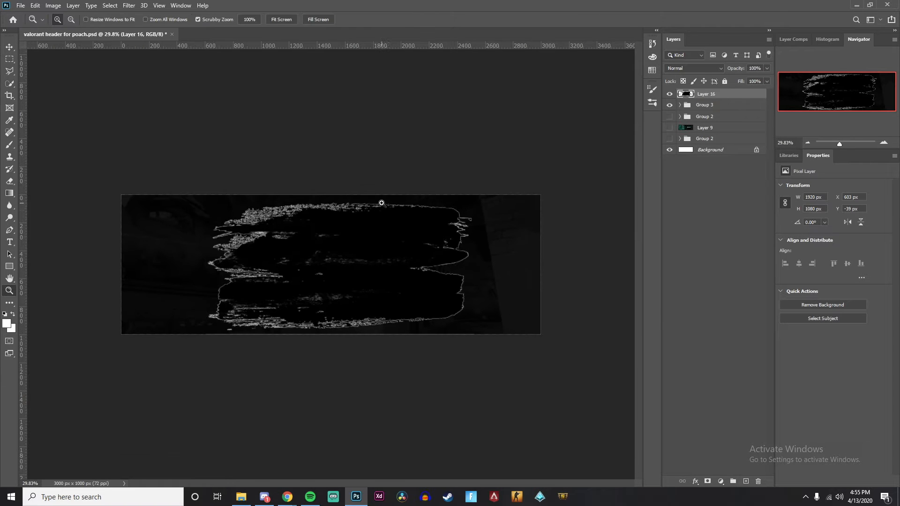
mouse_move(392, 242)
left_mouse_down()
mouse_move(365, 229)
mouse_move(398, 251)
left_mouse_up()
mouse_move(361, 244)
left_mouse_down()
mouse_move(428, 245)
mouse_move(369, 234)
left_mouse_up()
left_click_drag(430, 245, 297, 245)
key("ctrl+t")
left_click_drag(323, 175, 357, 155)
key("Return")
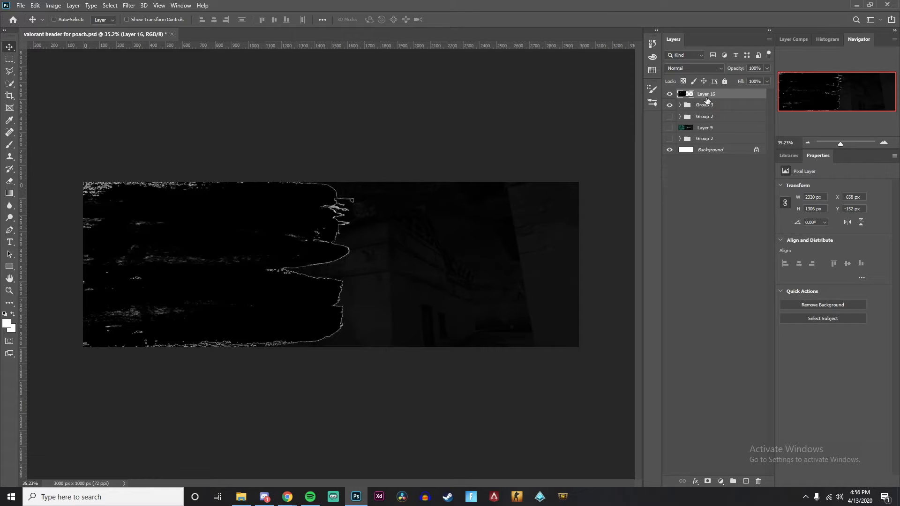
- Move the brush stroke layer into the background group and clip a copy of the Valorant map image to it
left_click_drag(707, 100, 703, 111)
left_click(708, 151)
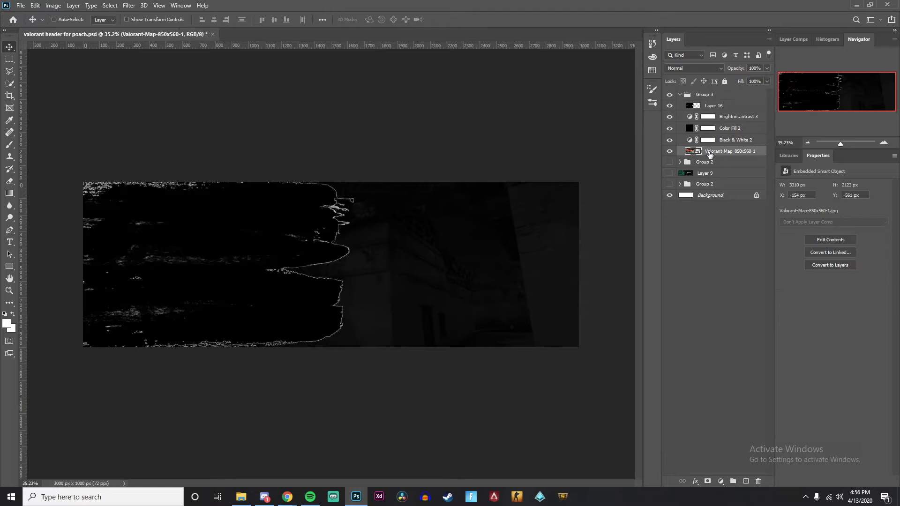
left_click(714, 126)
left_click(718, 108)
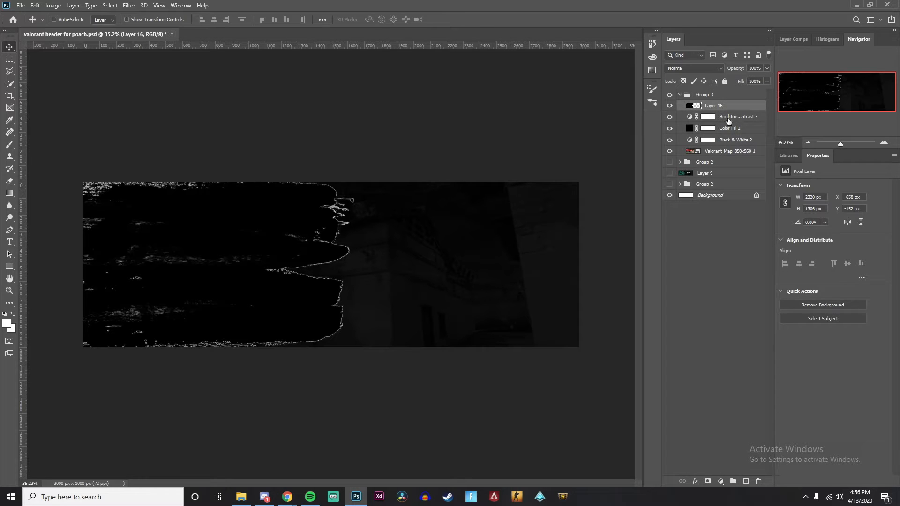
left_click(729, 121)
key("ctrl+v")
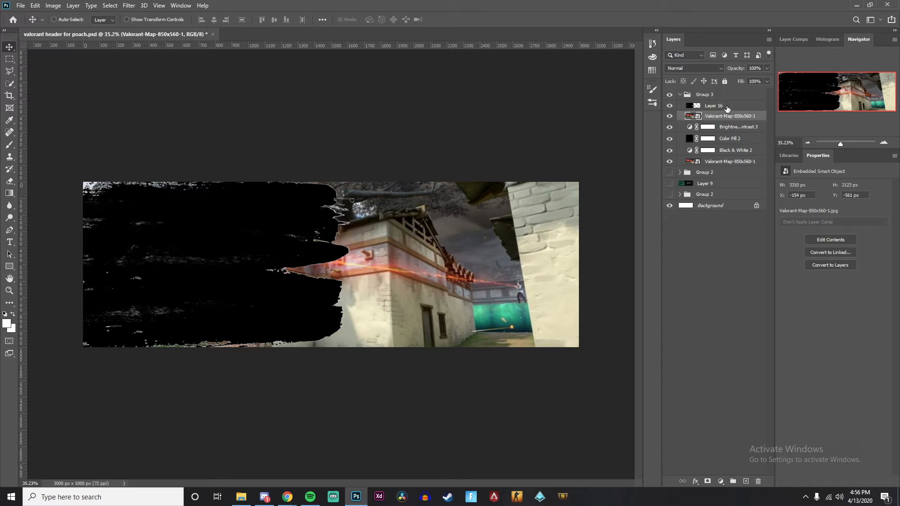
left_click_drag(727, 115, 721, 107)
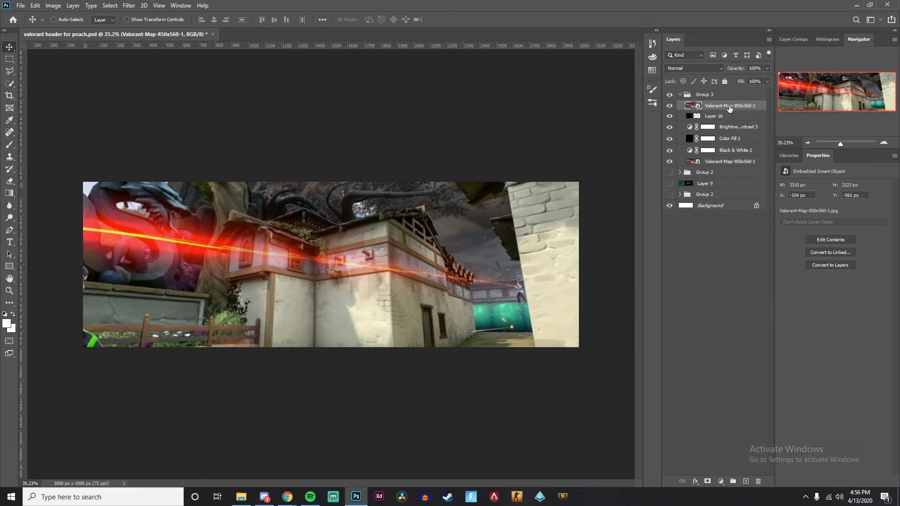
left_click(720, 111, "alt")
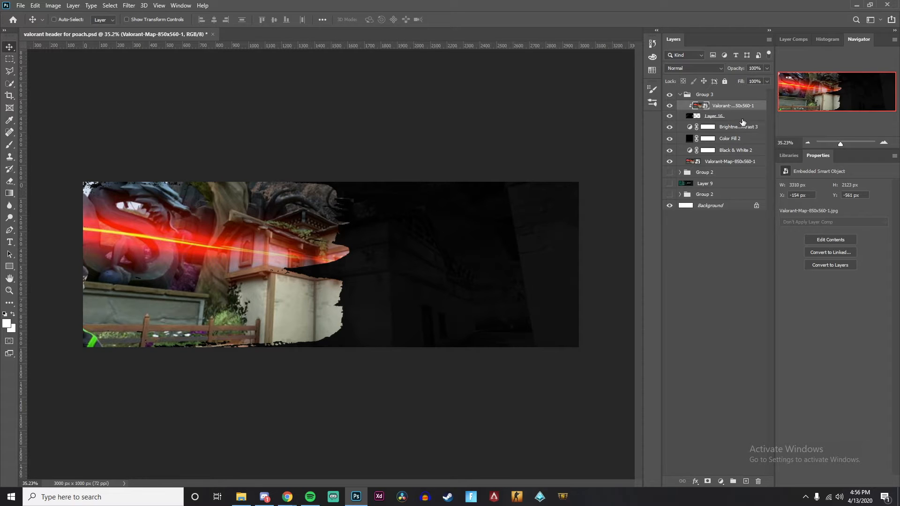
- Add a Gradient Map from green 0eed1e to white above the map copy and clip it to the brush stroke
left_click(721, 481)
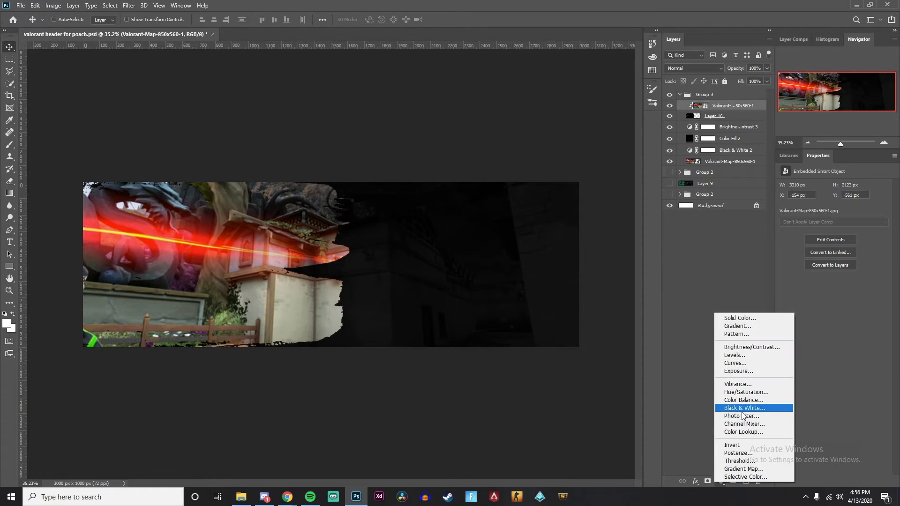
left_click(744, 469)
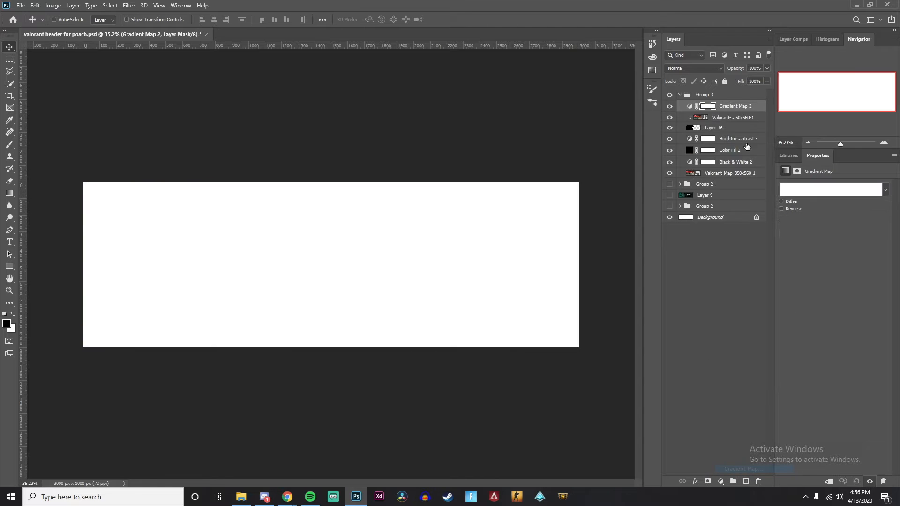
left_click(799, 193)
double_click(543, 205)
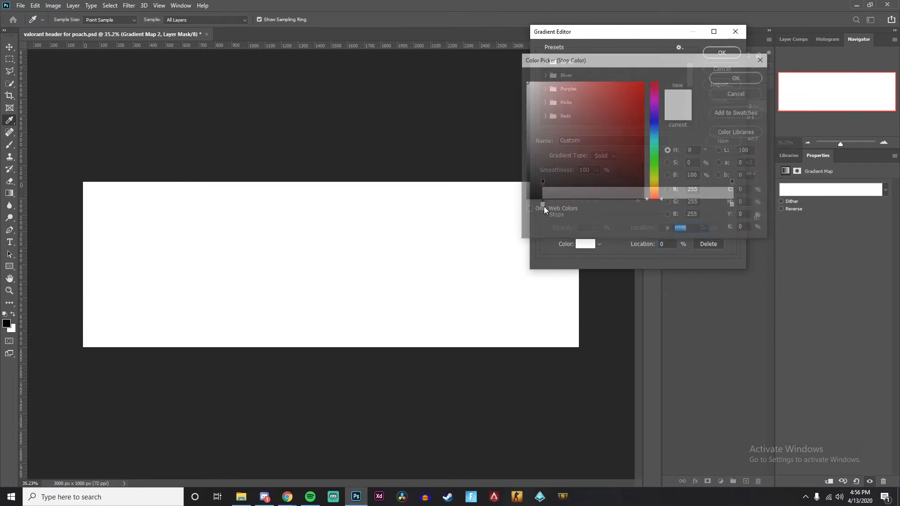
left_click_drag(656, 163, 658, 168)
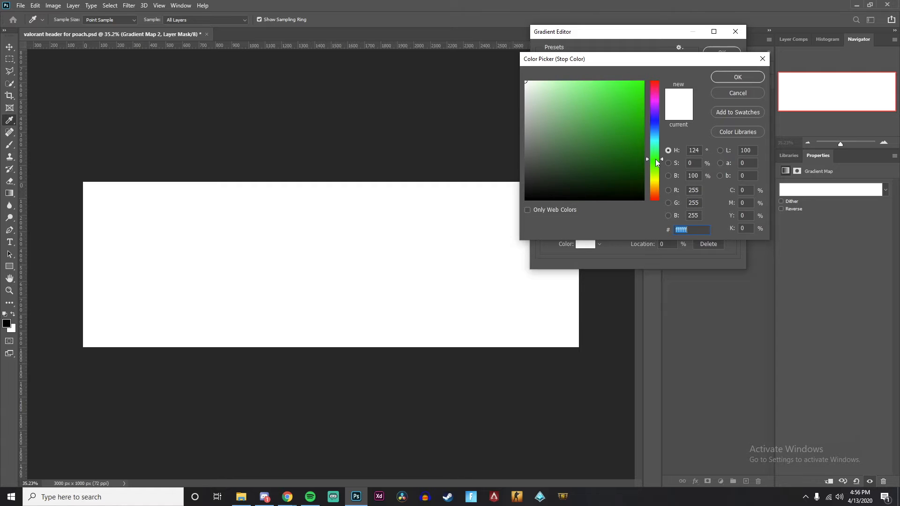
left_click_drag(617, 94, 634, 90)
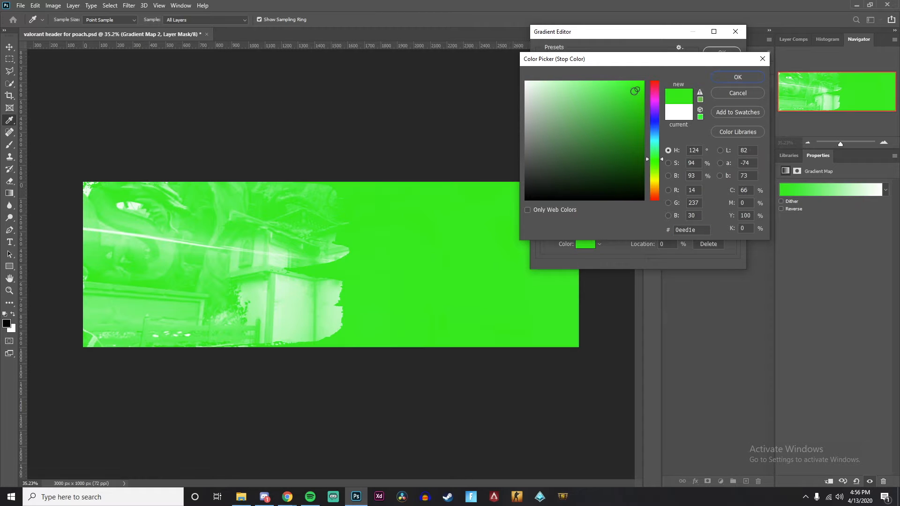
left_click(732, 77)
left_click(712, 52)
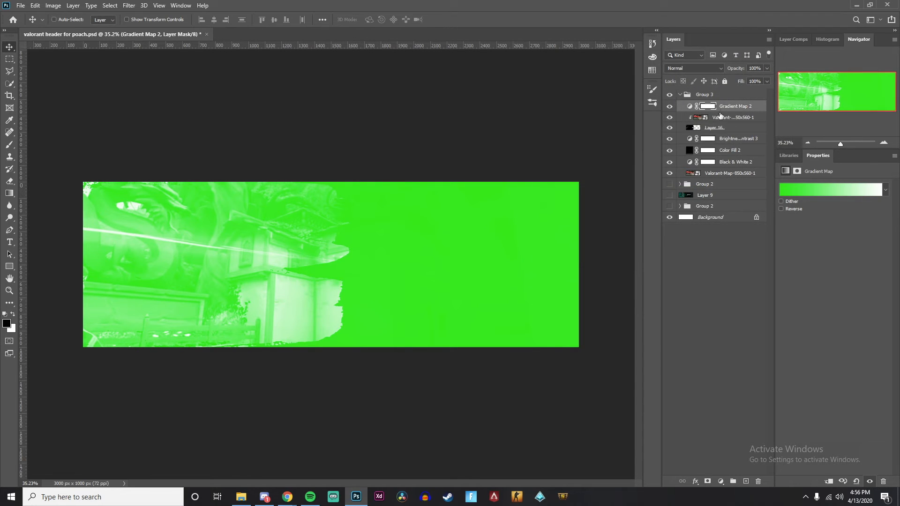
left_click(726, 112, "alt")
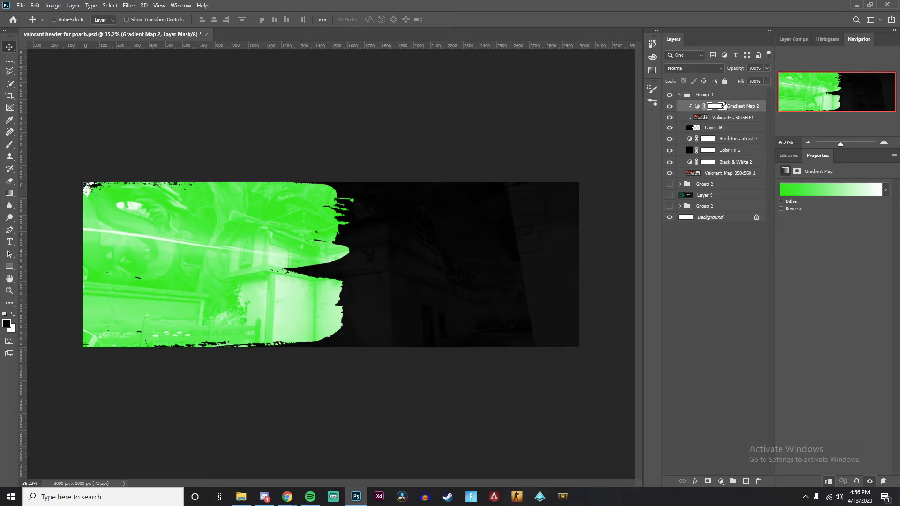
- Change the gradient map's white stop to near-black and swap the stops so the gradient runs from near-black to green
left_click(850, 190)
left_click_drag(732, 205, 712, 205)
double_click(733, 204)
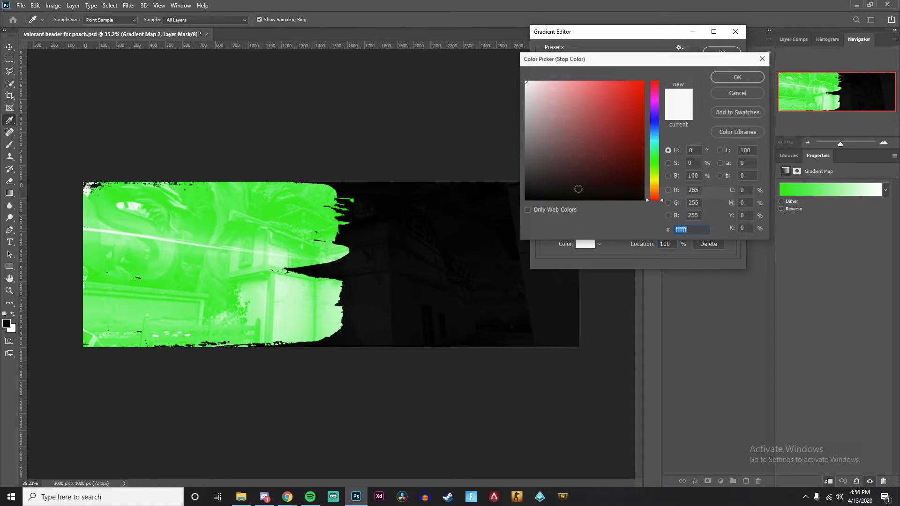
left_click(528, 193)
key("Return")
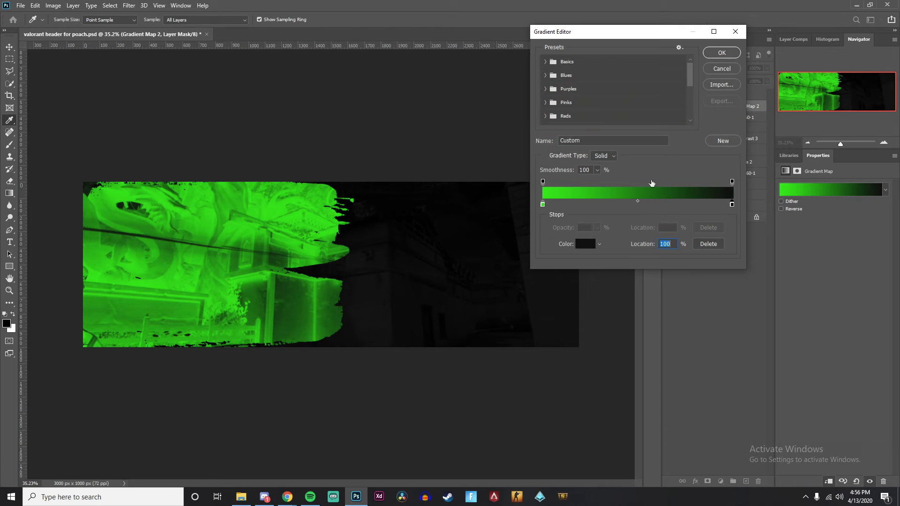
mouse_move(733, 205)
left_mouse_down()
mouse_move(547, 207)
mouse_move(732, 206)
left_mouse_up()
left_click_drag(574, 205, 501, 199)
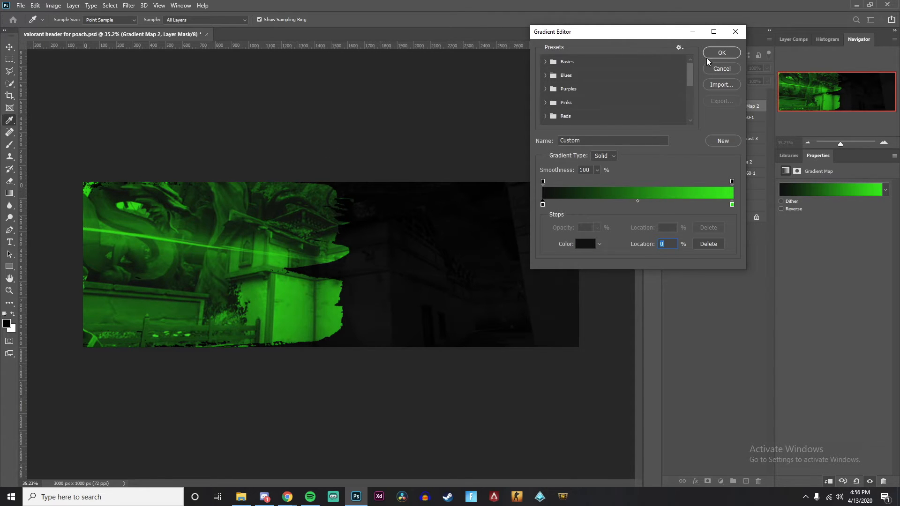
left_click(720, 53)
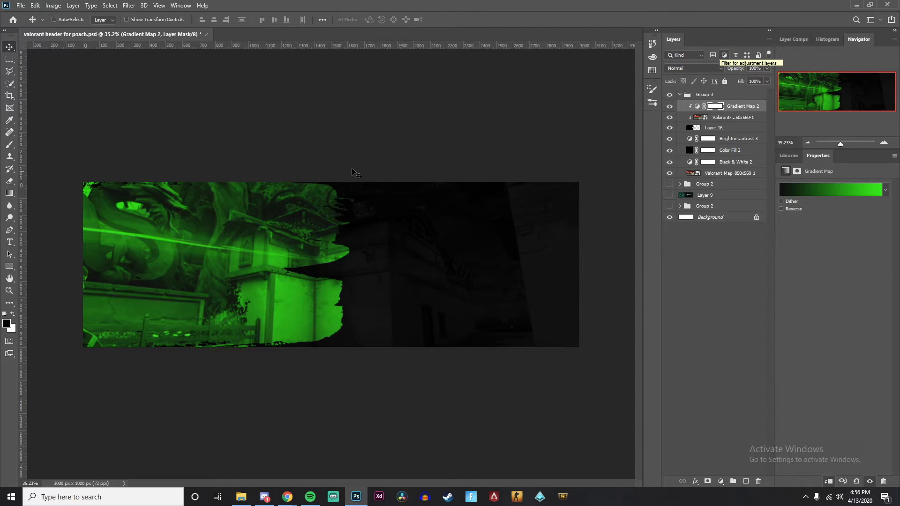
- Open the recent file VALORANT PACK.psd and hide its "Hide" cover layer
left_click(22, 4)
left_click(21, 5)
left_click(21, 5)
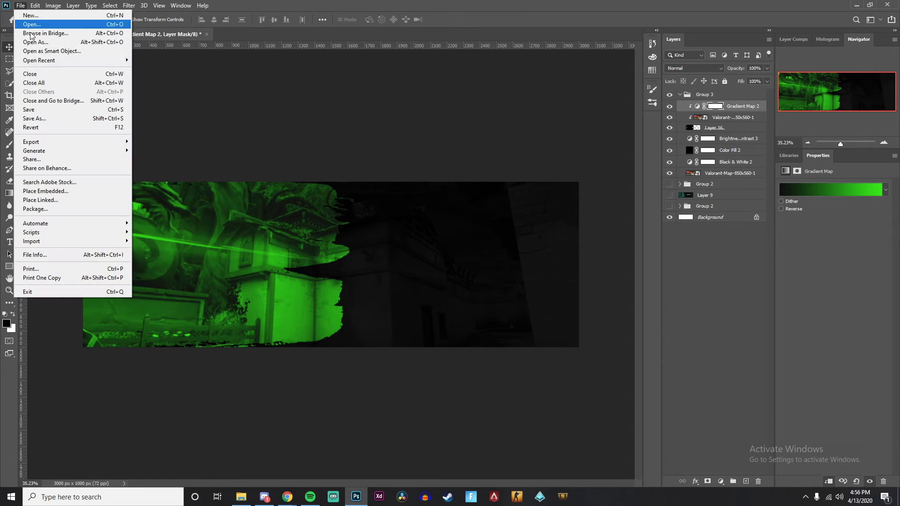
mouse_move(71, 60)
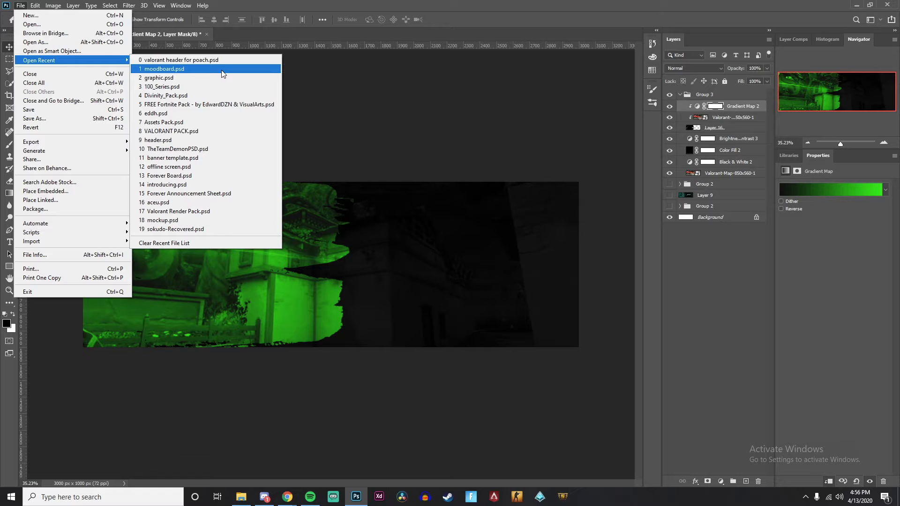
left_click(241, 132)
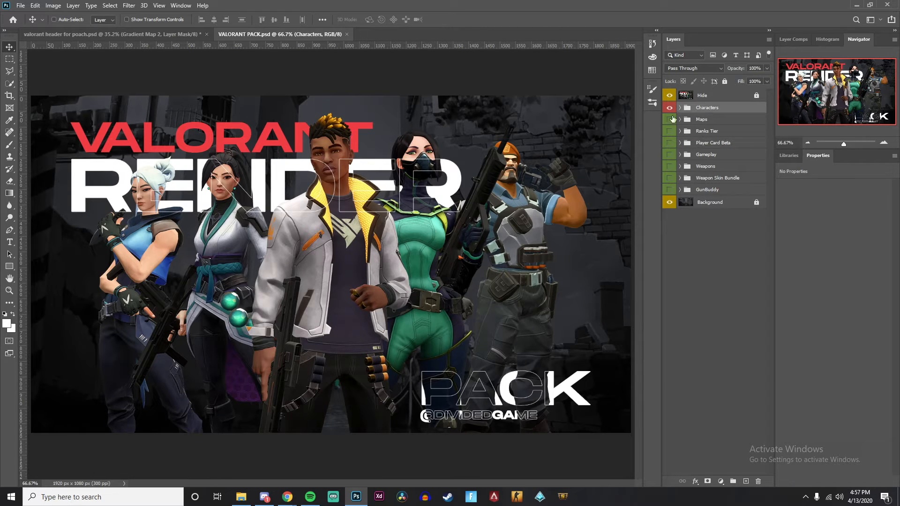
left_click(670, 95)
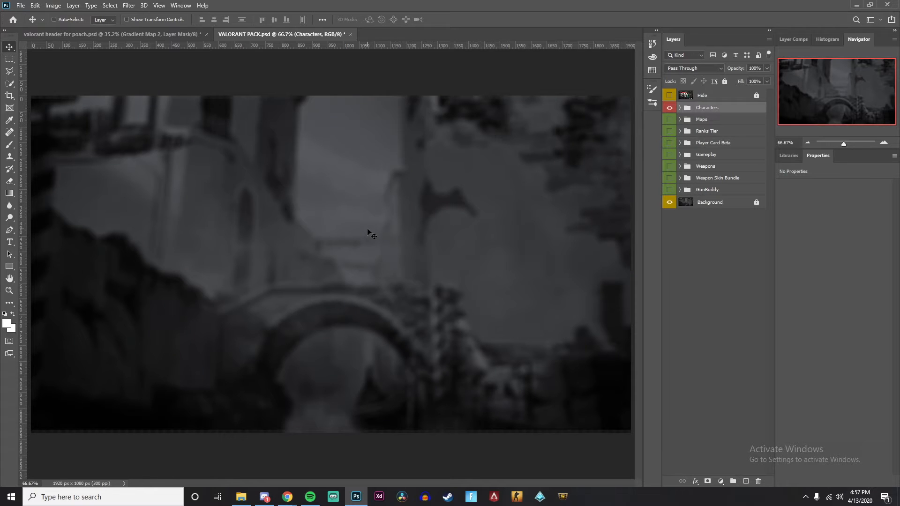
mouse_move(366, 226)
left_mouse_down()
mouse_move(350, 228)
mouse_move(372, 227)
left_mouse_up()
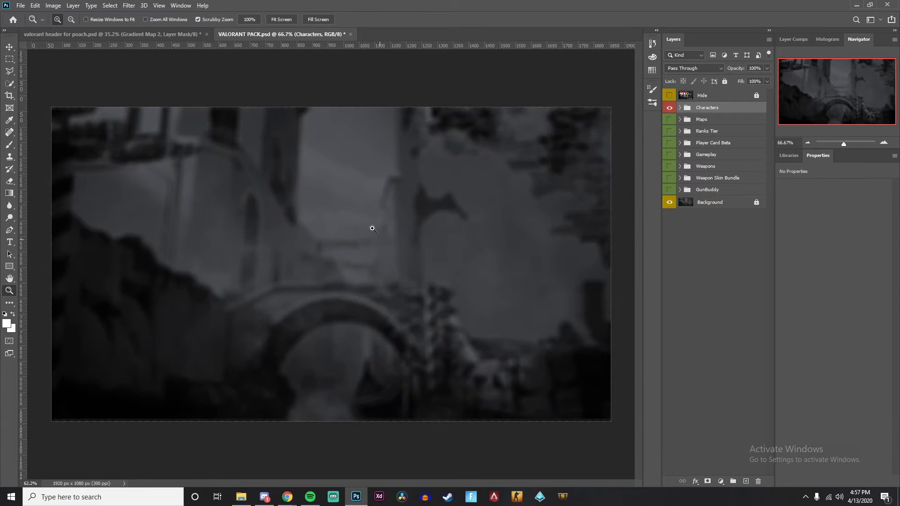
- Look through the individual character groups in the Characters folder to compare the available renders
left_click(680, 108)
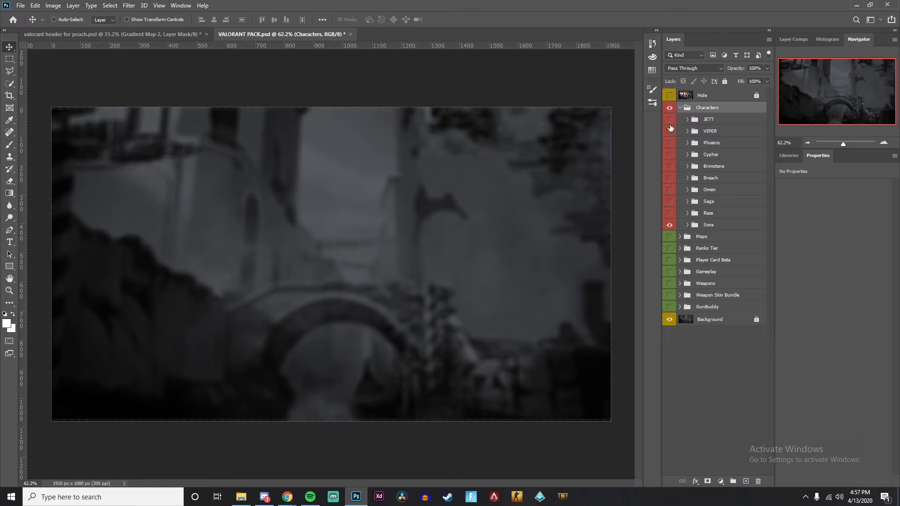
left_click(669, 120)
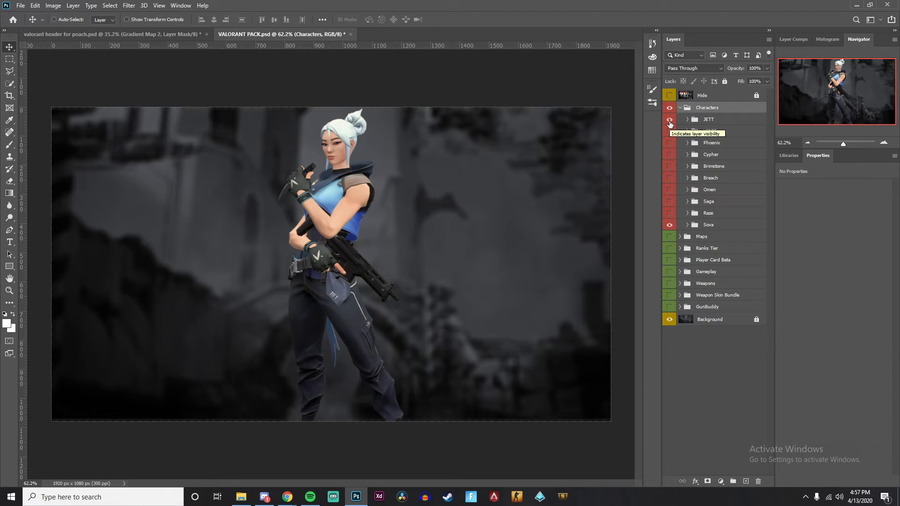
left_click(670, 120)
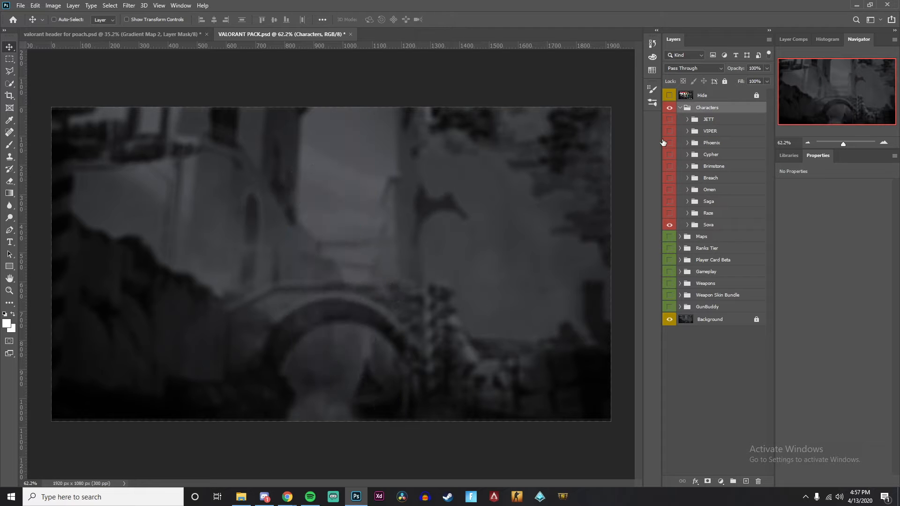
left_click(669, 131)
left_click(670, 132)
left_click(669, 142)
left_click(669, 142)
left_click(670, 166)
left_click(669, 166)
left_click(669, 178)
left_click(670, 178)
left_click(669, 189)
left_click(669, 189)
left_click(670, 201)
left_click(670, 201)
left_click(677, 214)
double_click(677, 214)
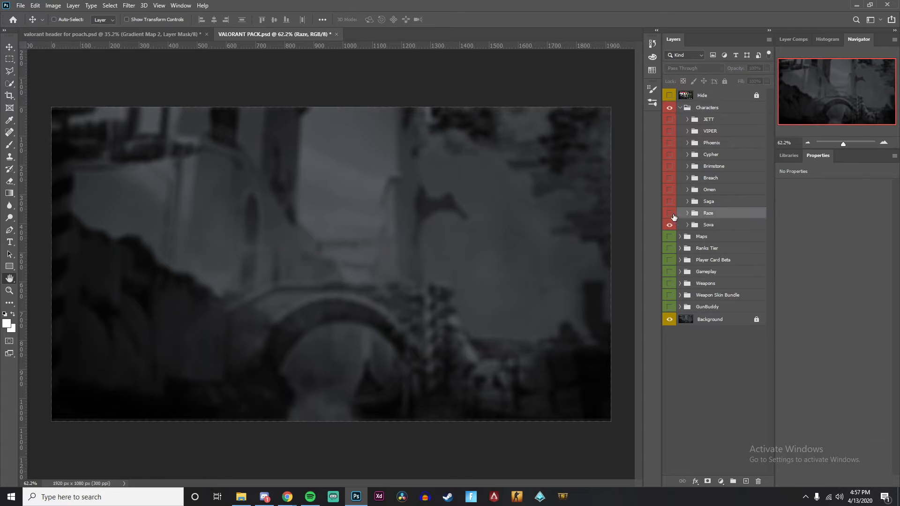
left_click(827, 139)
left_click(669, 212)
left_click(669, 213)
- In the header document, move the finished reference Layer 9 to the top of the layer stack, view it and hide it
left_click(109, 34)
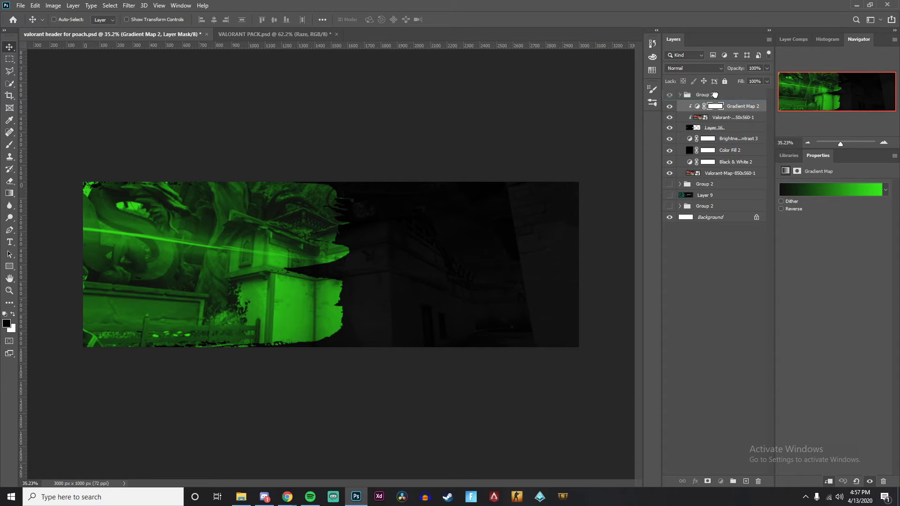
left_click(684, 205)
left_click_drag(685, 205, 686, 94)
left_click(669, 94)
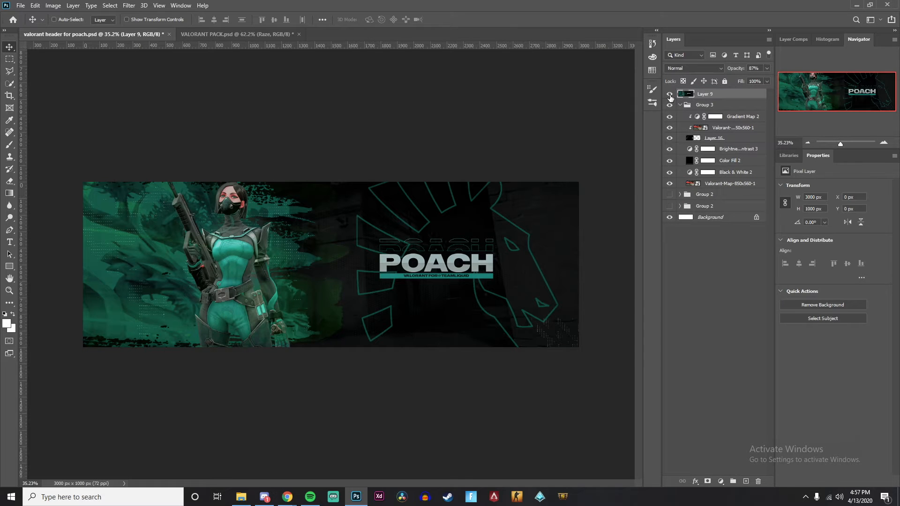
left_click(232, 35)
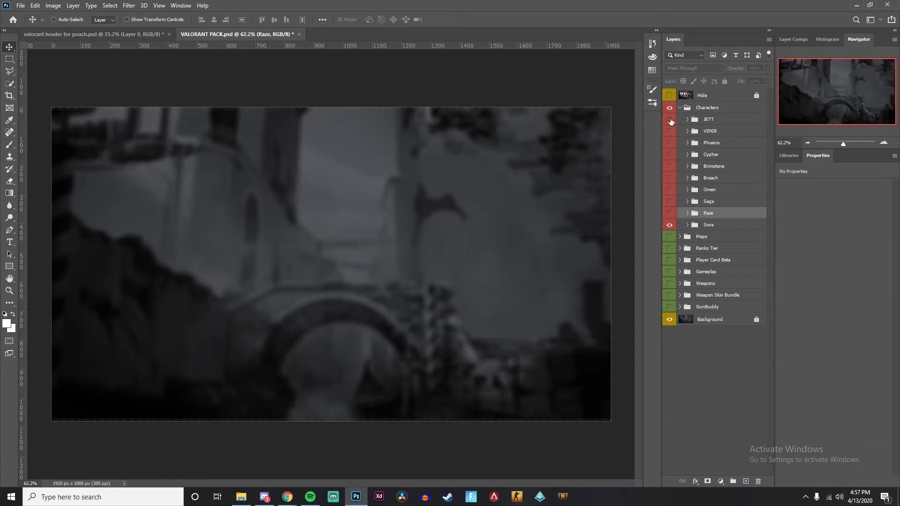
left_click(130, 32)
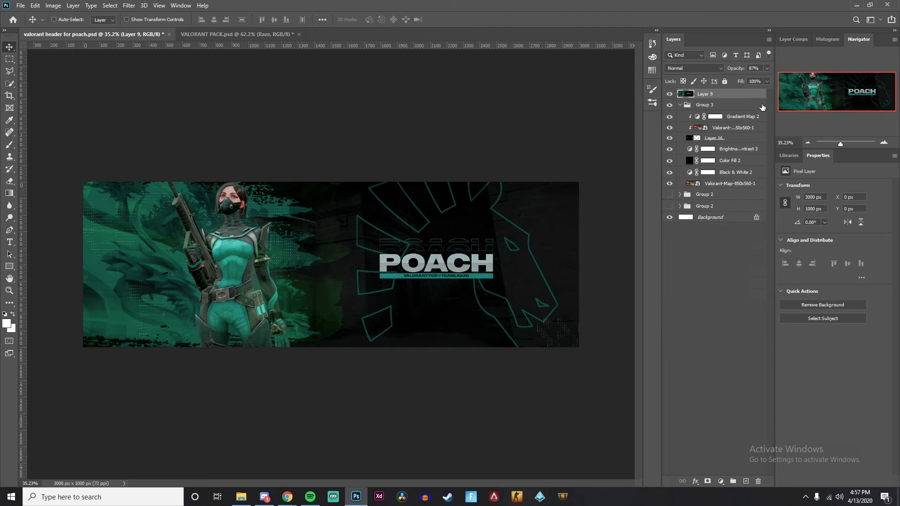
left_click_drag(765, 69, 770, 84)
left_click(670, 94)
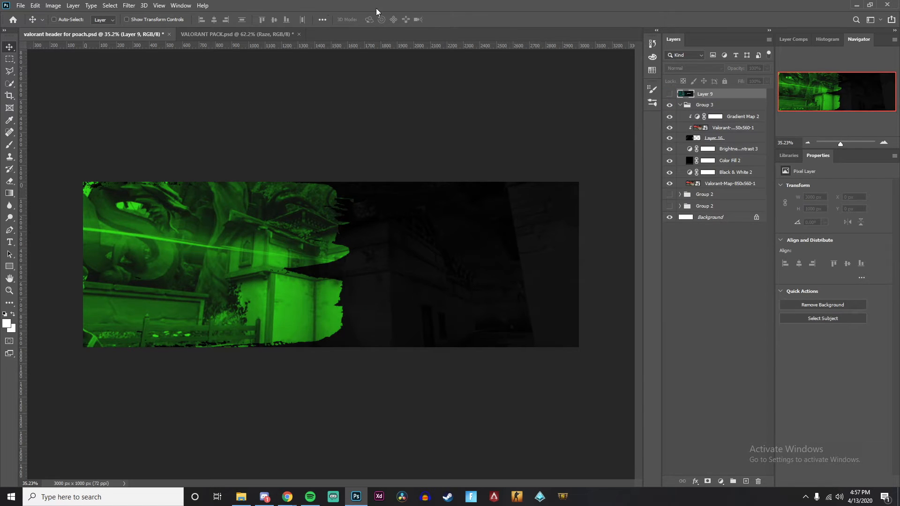
- In VALORANT PACK.psd, preview more characters, leave only the Phoenix group shown and expand it
left_click(234, 34)
left_click(671, 214)
left_click(670, 213)
left_click(679, 179)
left_click(673, 179)
left_click(670, 179)
left_click(670, 166)
left_click(670, 167)
left_click(670, 154)
left_click(671, 155)
left_click(671, 143)
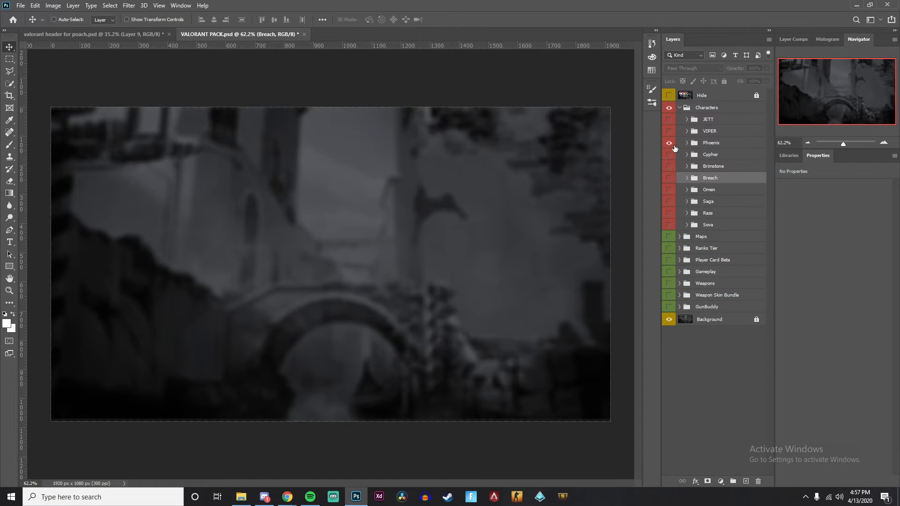
left_click(697, 143)
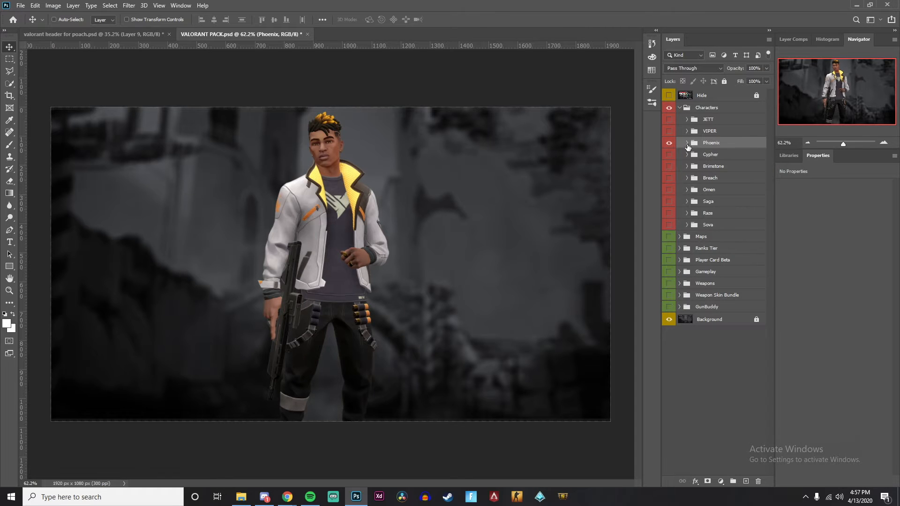
left_click(687, 144)
- Try the Phoenix_(Full) render in the header document above the gradient map
left_click(708, 157)
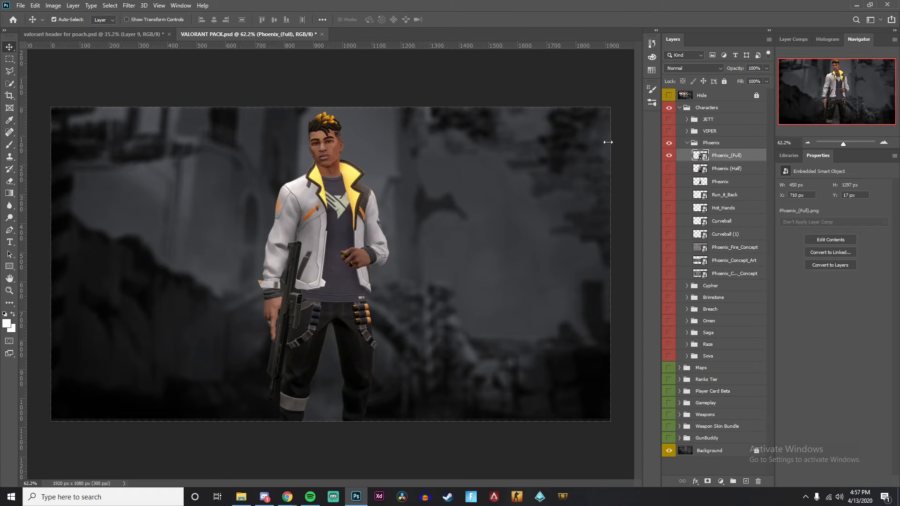
left_click(121, 33)
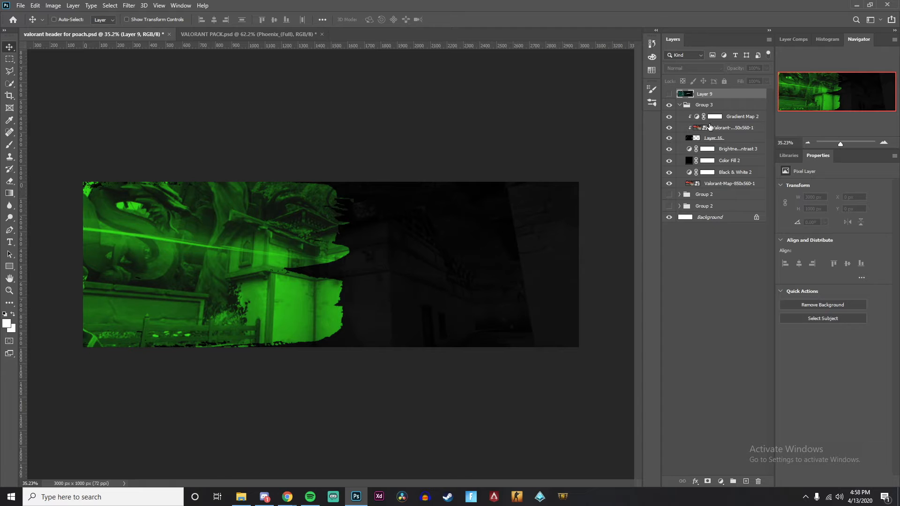
left_click_drag(724, 123, 722, 118)
left_click_drag(352, 216, 257, 215)
key("Delete")
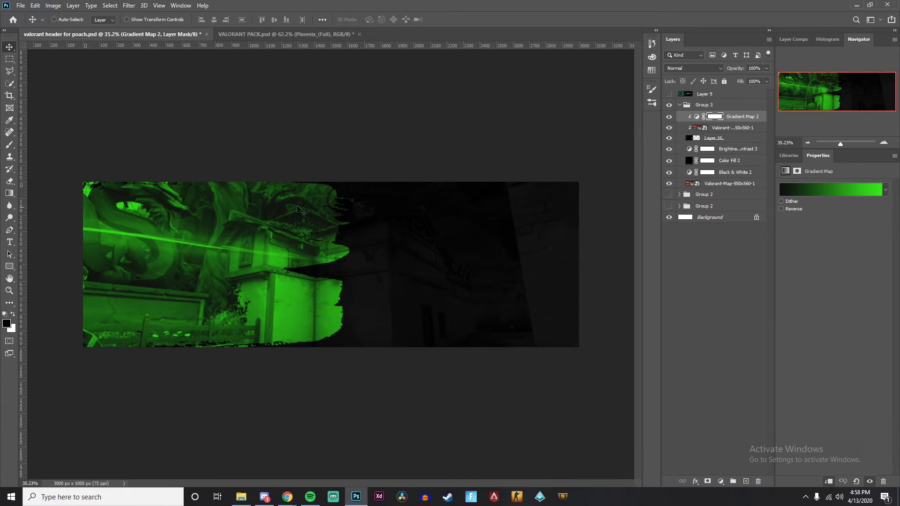
- Show Phoenix (Half) instead of Phoenix_(Full) in the pack and copy it into the header above Gradient Map 2
left_click(255, 34)
left_click(669, 155)
left_click(669, 168)
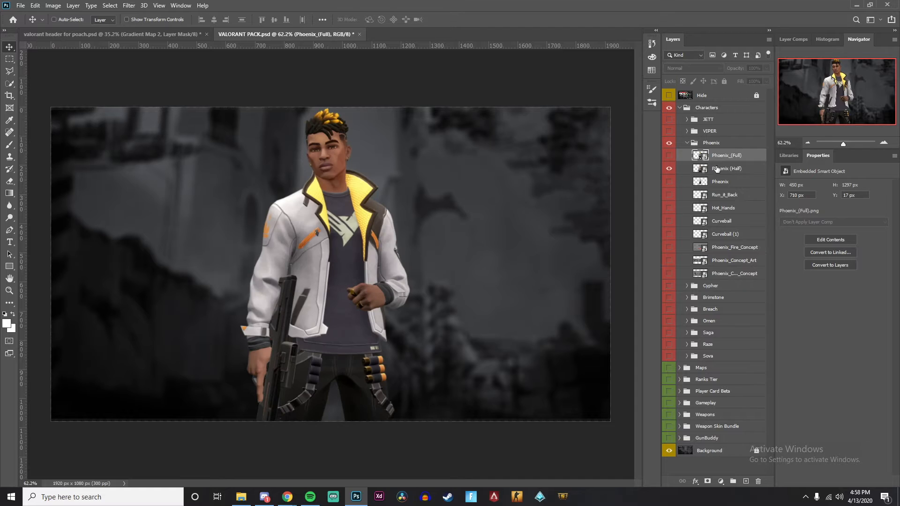
left_click(703, 168)
left_click(114, 35)
key("ctrl+v")
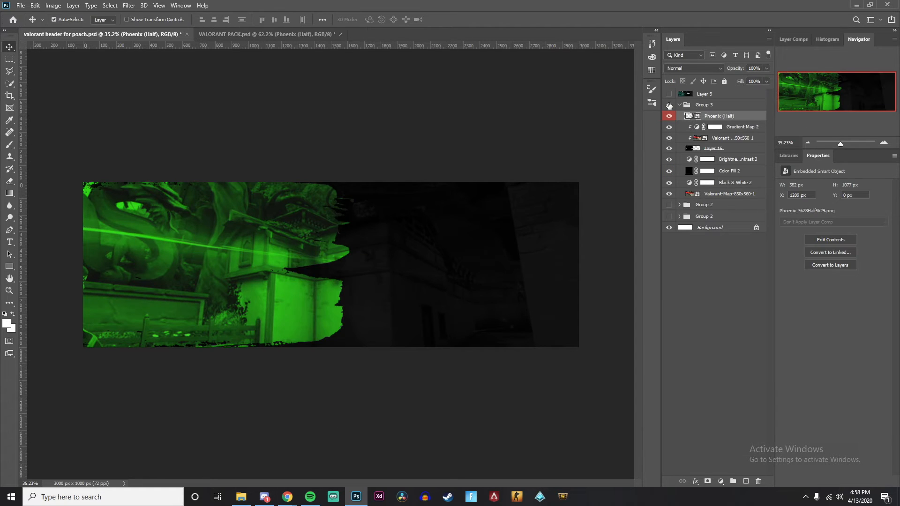
- Move the Phoenix render over the brush stroke and scale it up to about 736 by 1363 px
left_click_drag(350, 230, 233, 228)
key("ctrl+t")
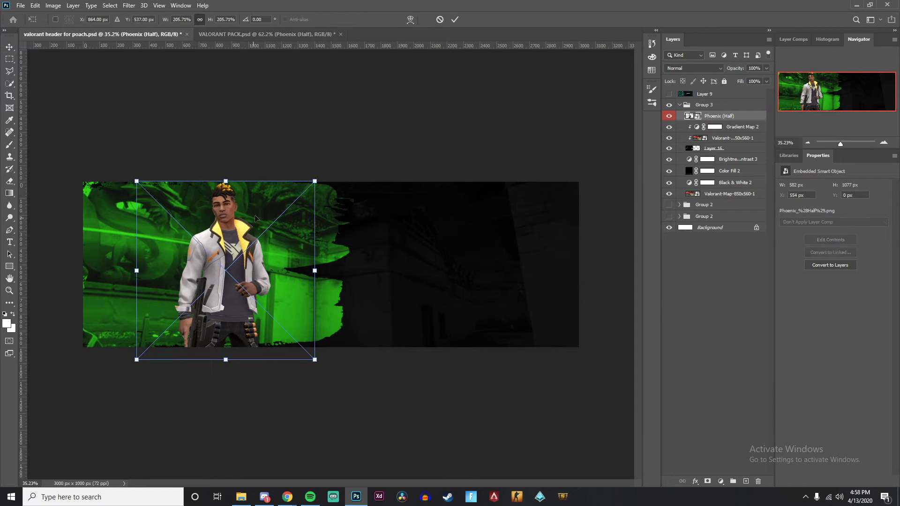
left_click_drag(317, 180, 348, 167)
left_click_drag(300, 200, 334, 216)
key("Return")
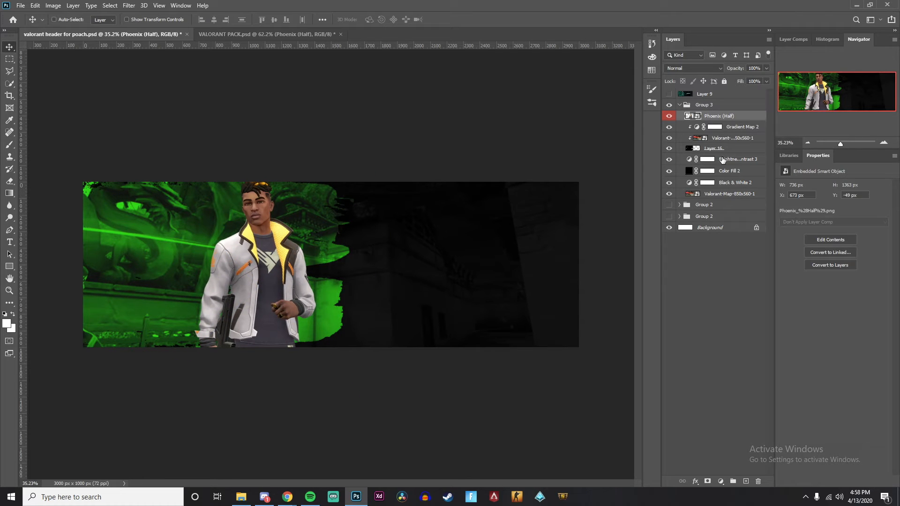
- Change the gradient map's green stop to gold edb10e and shift the Phoenix render slightly left over the brush stroke
left_click(734, 127)
left_click(804, 187)
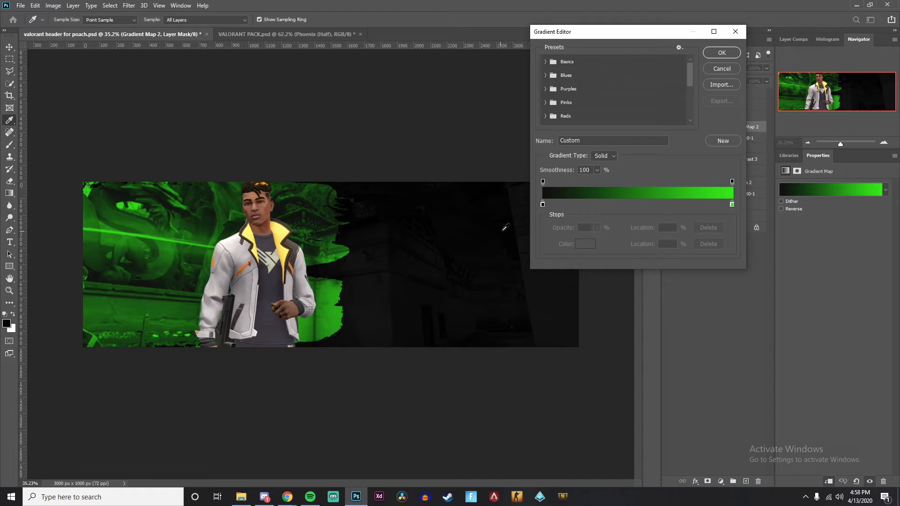
double_click(732, 205)
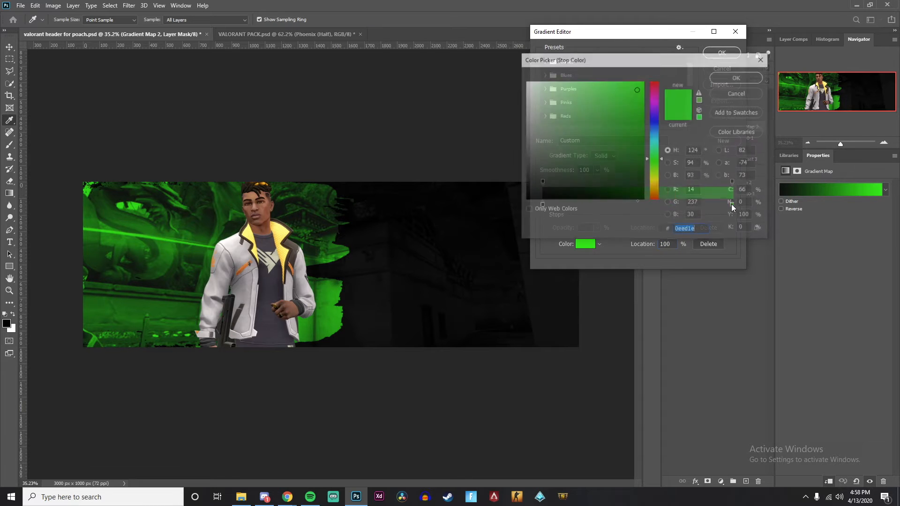
left_click_drag(658, 148, 656, 185)
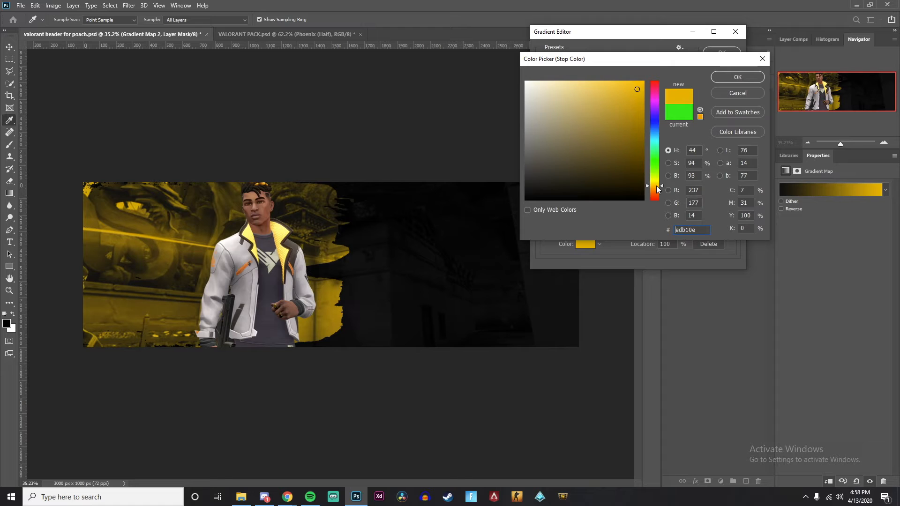
key("Return")
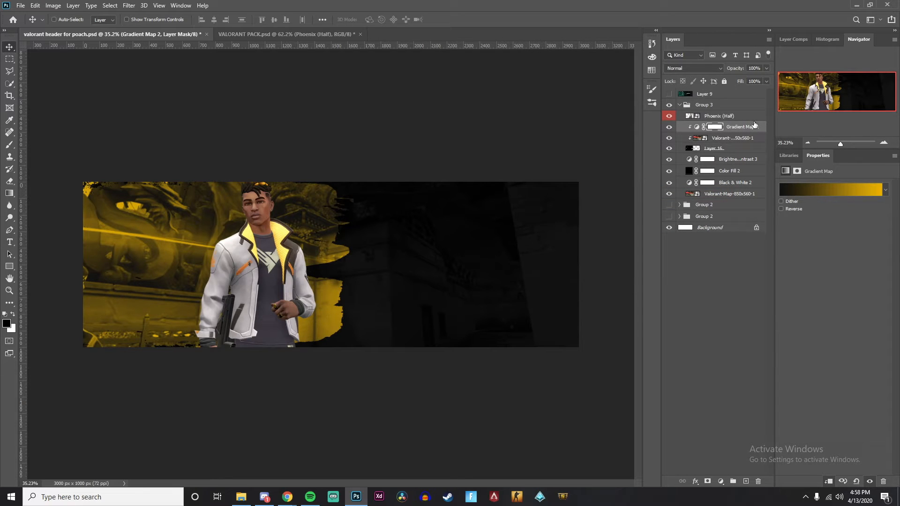
left_click(742, 116)
left_click_drag(269, 400, 250, 400)
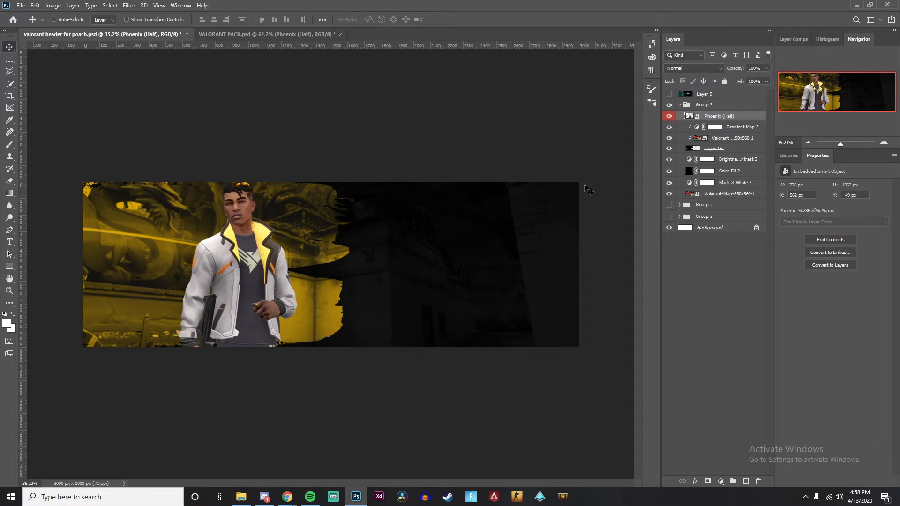
- Copy the Brightness/Contrast 3 adjustment above Gradient Map 2 and clip it to the brush stroke
left_click(747, 133)
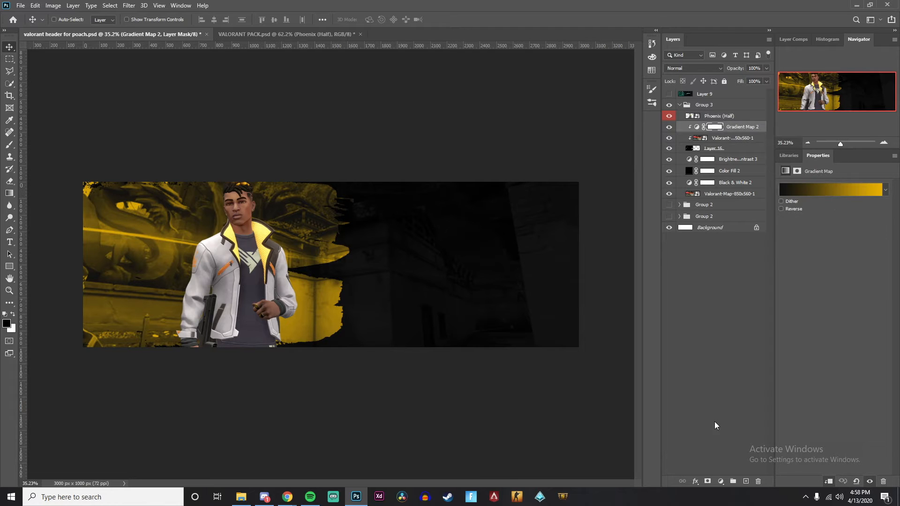
left_click(758, 162)
left_click(738, 132)
key("ctrl+v")
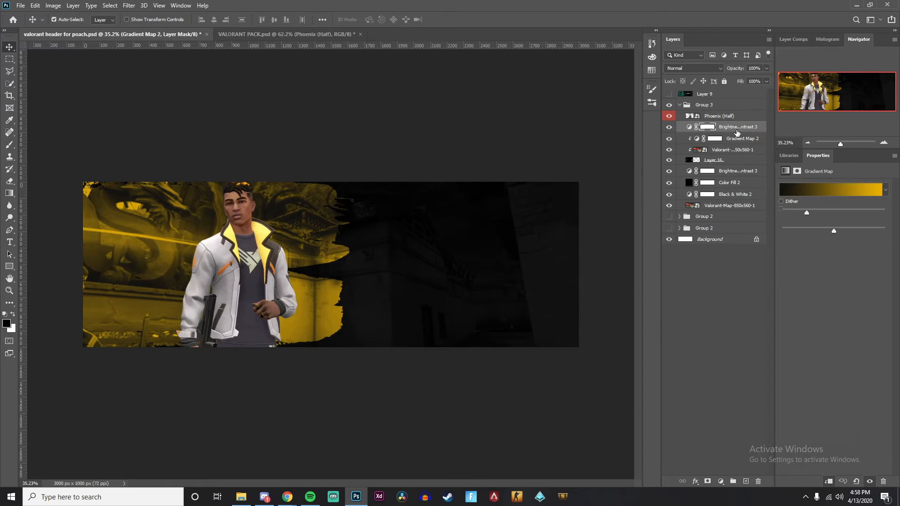
left_click(736, 132, "alt")
- Copy the black Color Fill 2 above the clipped Brightness/Contrast, clip it too and lower its opacity to 28%
key("z")
mouse_move(316, 252)
left_mouse_down()
mouse_move(309, 244)
mouse_move(328, 243)
left_mouse_up()
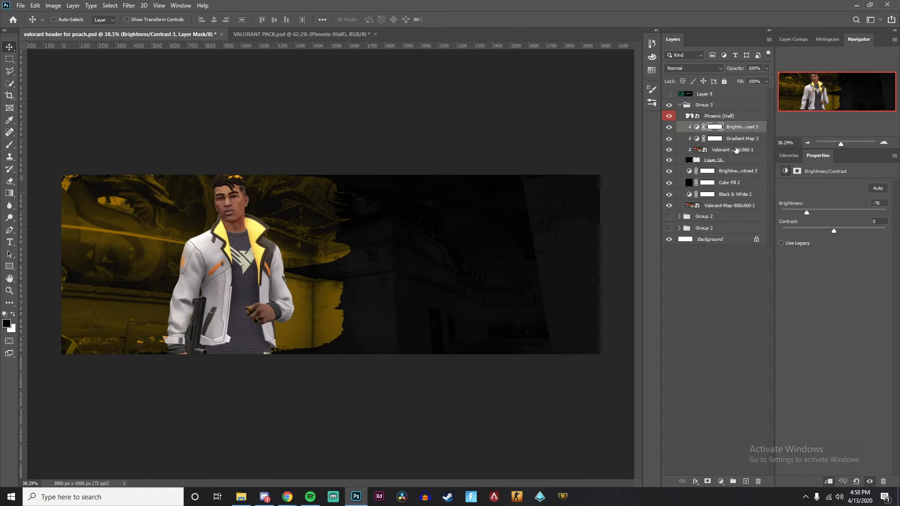
left_click(735, 187)
key("ctrl+c")
left_click(734, 131)
key("ctrl+v")
left_click(733, 132, "alt")
left_click(767, 68)
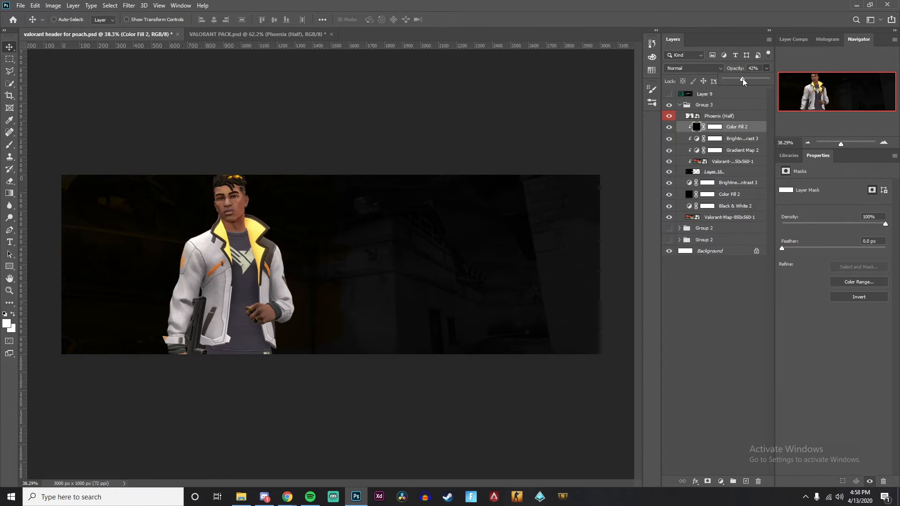
left_click_drag(742, 78, 740, 78)
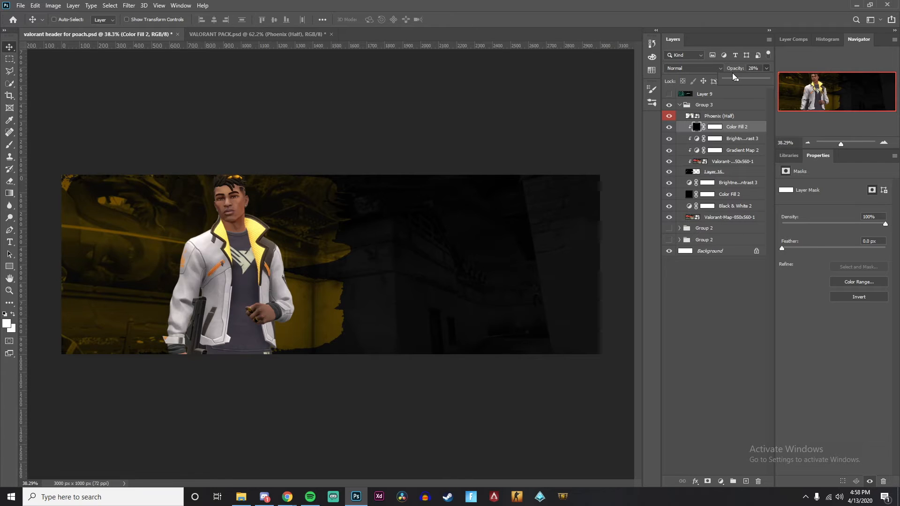
- Add a new layer above Phoenix (Half) and create the white title text "NAME" on the dark right side of the header
left_click(731, 115)
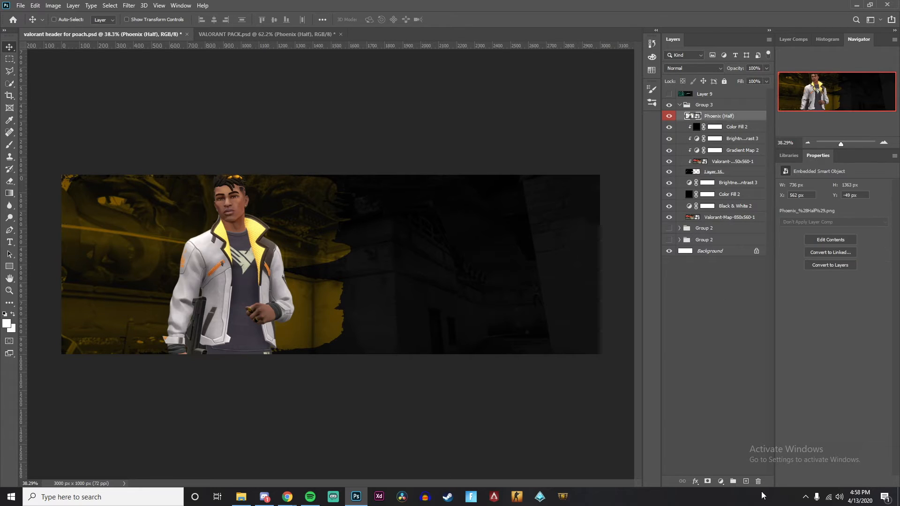
left_click(745, 481)
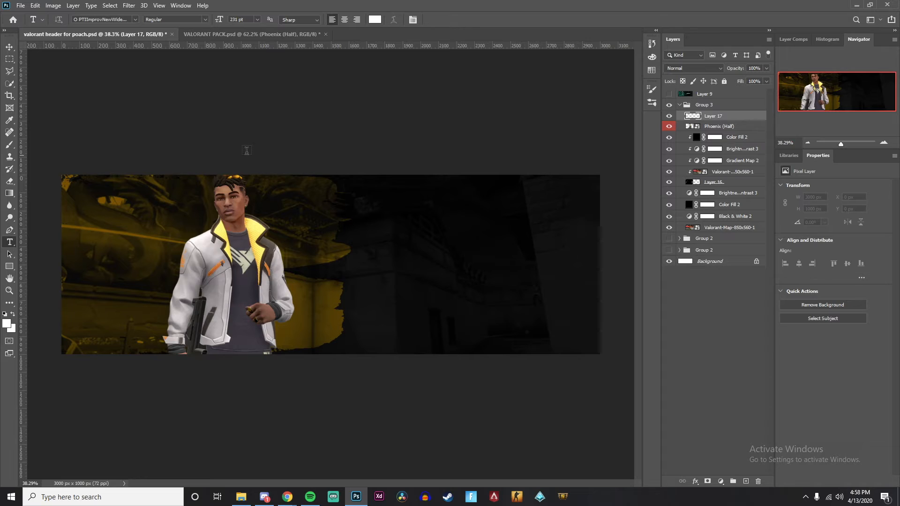
left_click(421, 260)
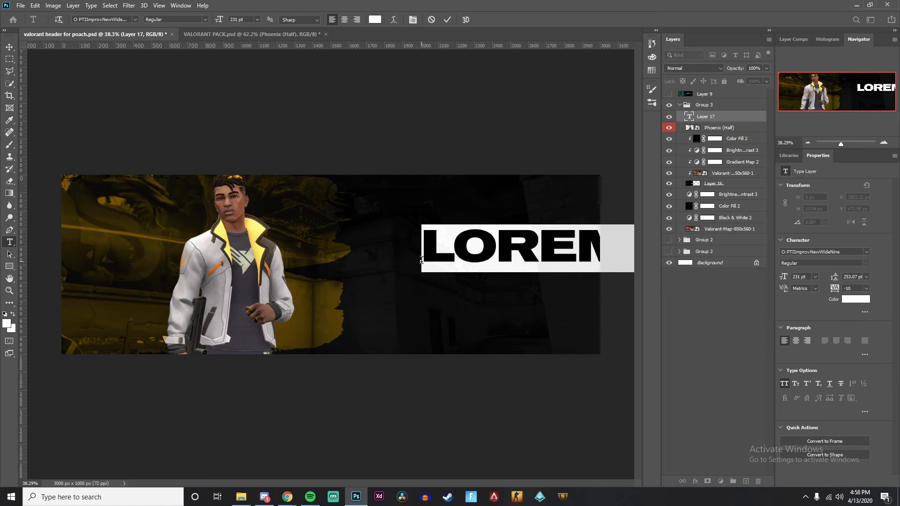
type("POAC")
key("BackSpace")
key("BackSpace")
key("BackSpace")
key("BackSpace")
type("NAME")
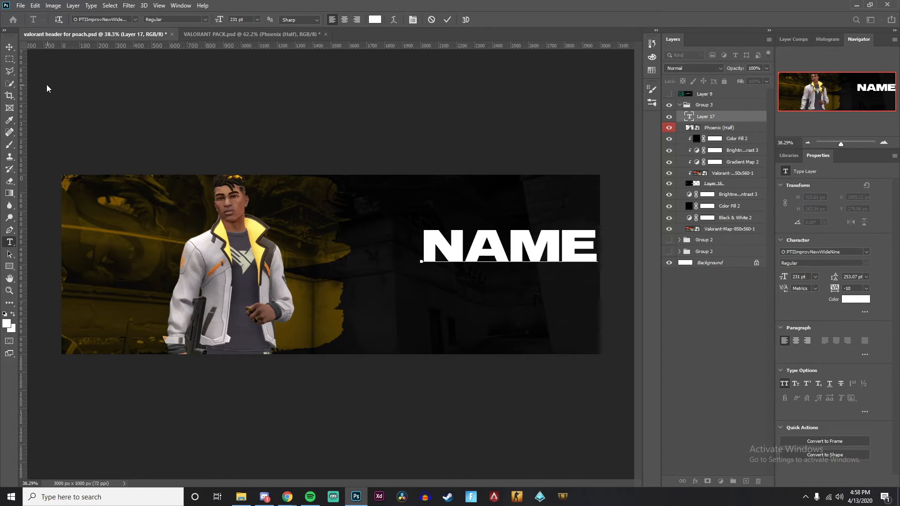
left_click(9, 47)
- Scale the NAME text down to about 666 by 178 px and position it in the middle of the dark right half
left_click_drag(472, 276, 427, 295)
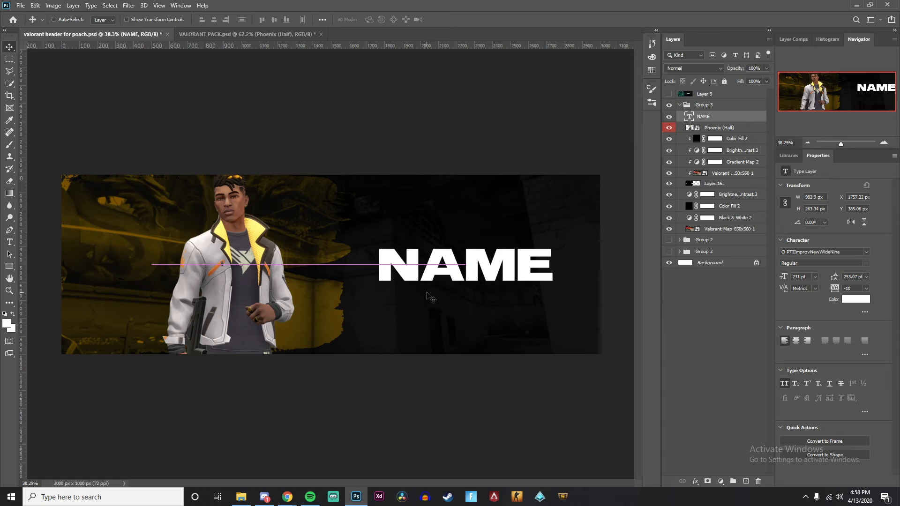
key("ctrl+t")
left_click_drag(553, 291, 528, 283)
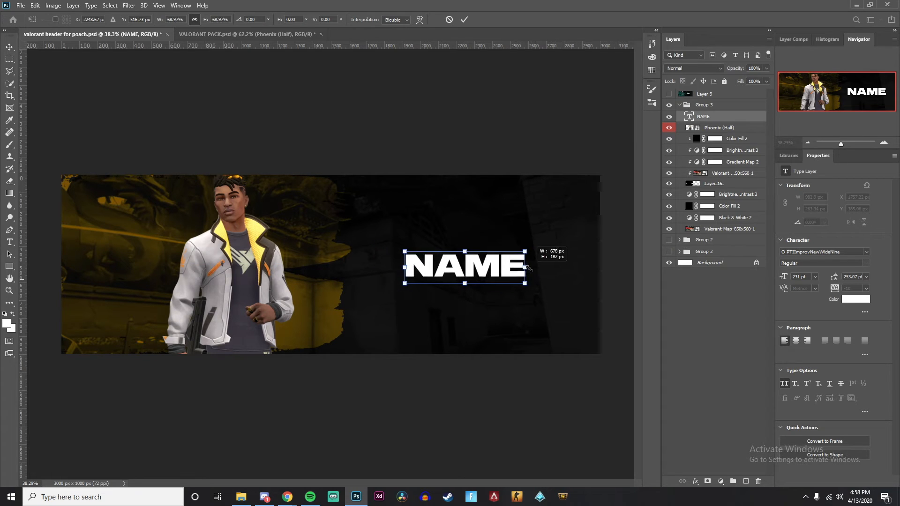
left_click_drag(492, 259, 481, 256)
key("Return")
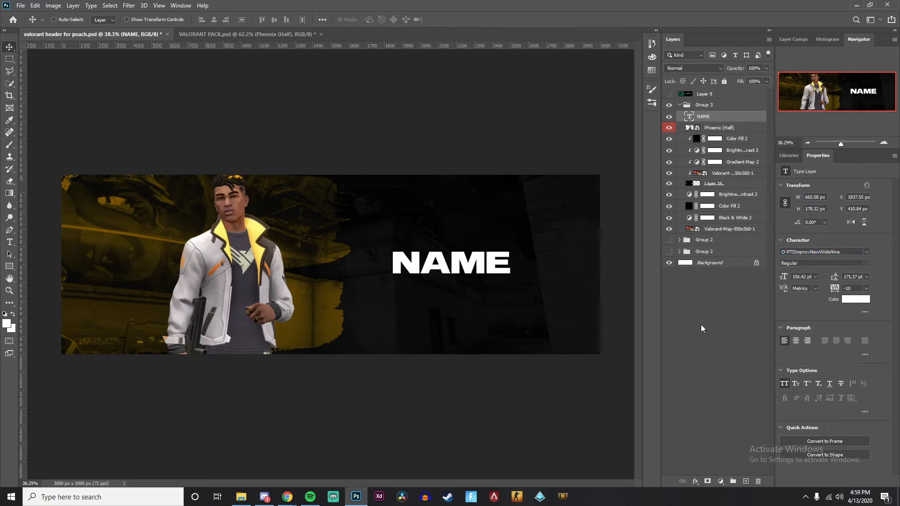
left_click(698, 327)
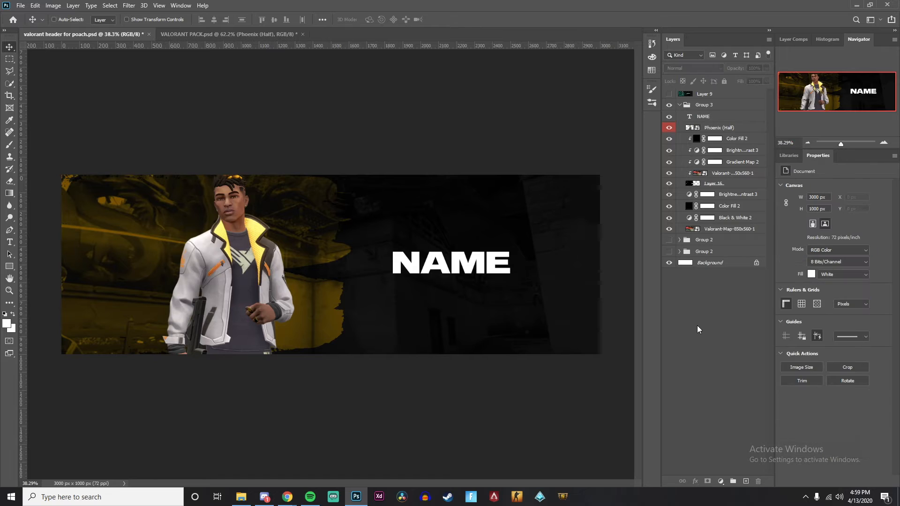
left_click(699, 116)
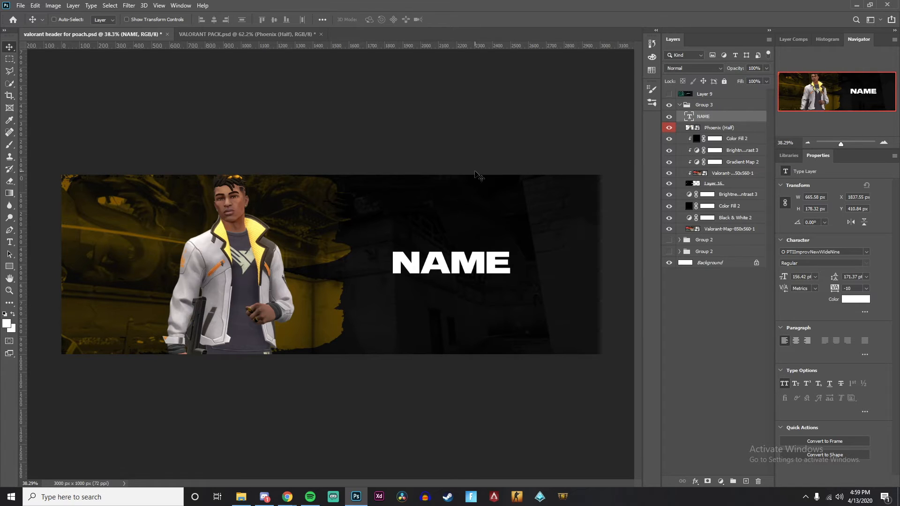
key("alt+z")
key("alt+z")
key("z")
left_click_drag(436, 230, 430, 219)
key("v")
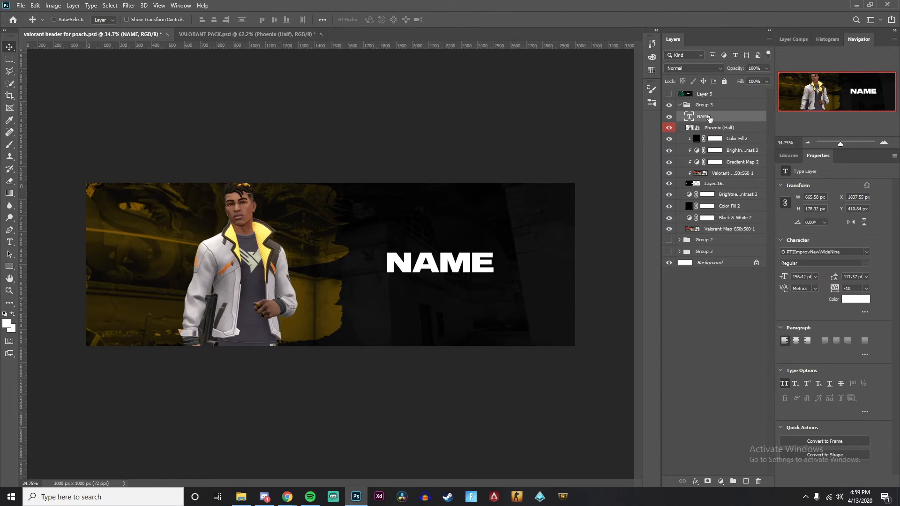
- Add a new empty layer between Color Fill 2 and Phoenix (Half) and ready a soft white brush
left_click(735, 128)
left_click(735, 139)
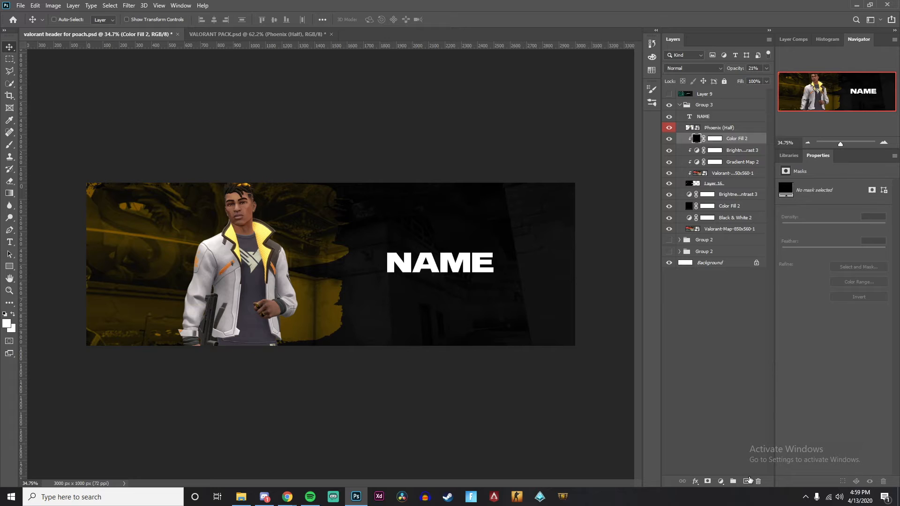
left_click(747, 481)
key("b")
left_click(58, 20)
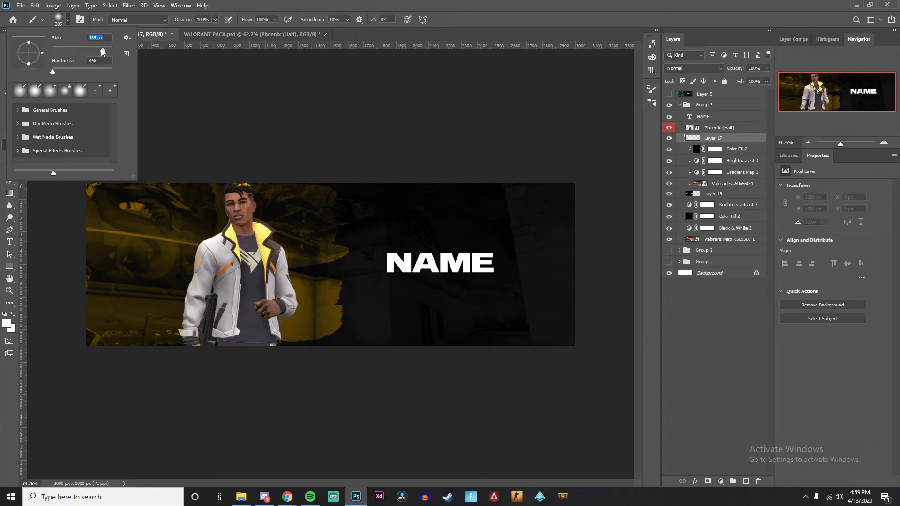
left_click(68, 20)
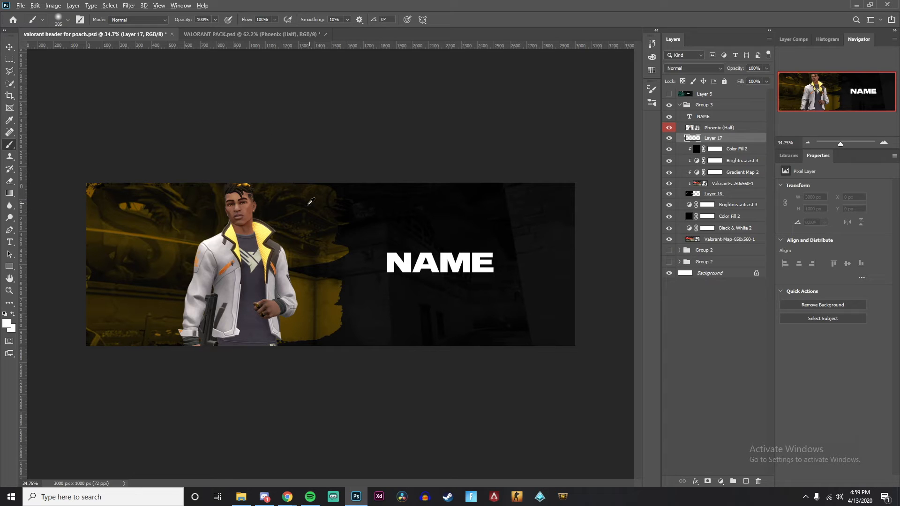
- Try single white glow dabs behind Phoenix with a soft brush of about 1076 px
right_click(324, 238, "alt")
mouse_move(316, 175)
left_mouse_down()
mouse_move(316, 306)
mouse_move(337, 340)
mouse_move(322, 155)
mouse_move(332, 148)
mouse_move(356, 167)
mouse_move(432, 166)
mouse_move(339, 176)
mouse_move(372, 162)
left_mouse_up()
left_click(239, 259)
key("v")
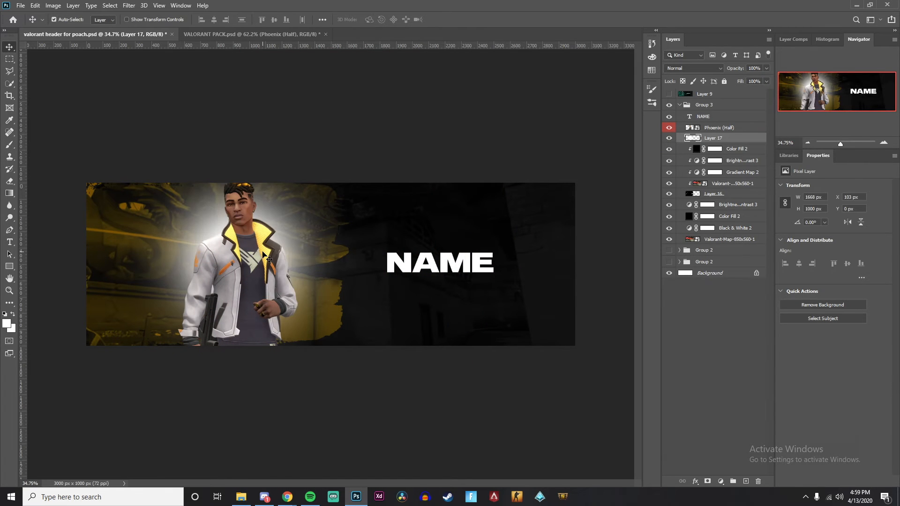
key("b")
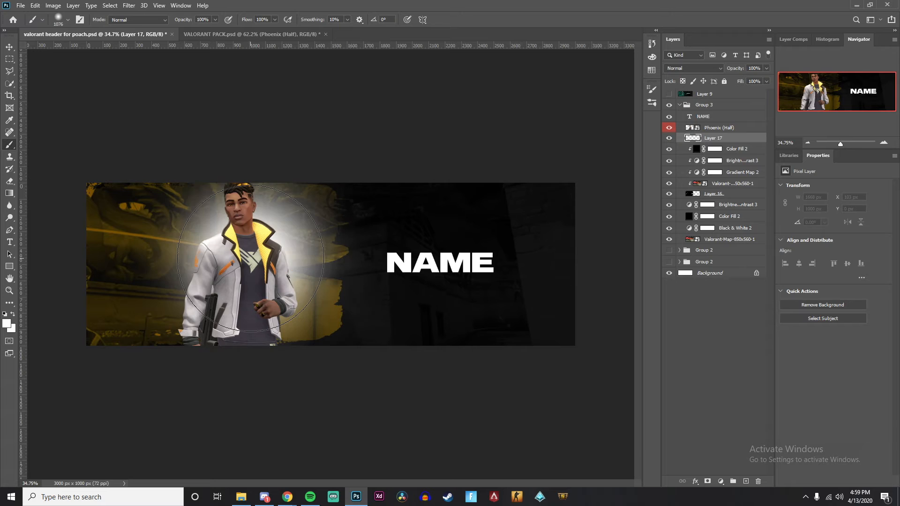
key("ctrl+z")
left_click(242, 266)
key("ctrl+z")
left_click(242, 269)
key("ctrl+z")
left_click(240, 271)
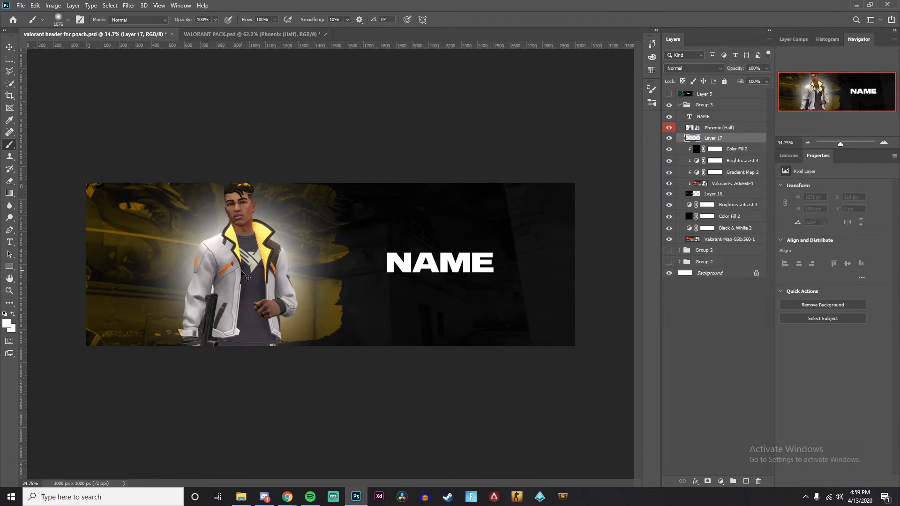
key("ctrl+z")
- Shrink the soft brush to about 754 px and dab one white glow behind Phoenix's chest
mouse_move(243, 274)
left_mouse_down()
mouse_move(234, 191)
mouse_move(247, 199)
mouse_move(204, 214)
left_mouse_up()
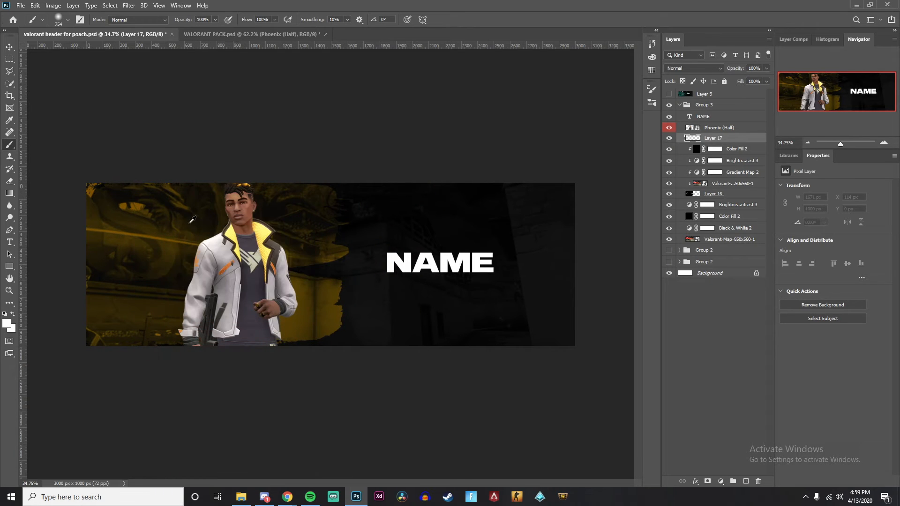
left_click(240, 256)
key("v")
- Lower the glow layer's opacity to 51% and shift the glow about 49 px down behind Phoenix
left_click(766, 69)
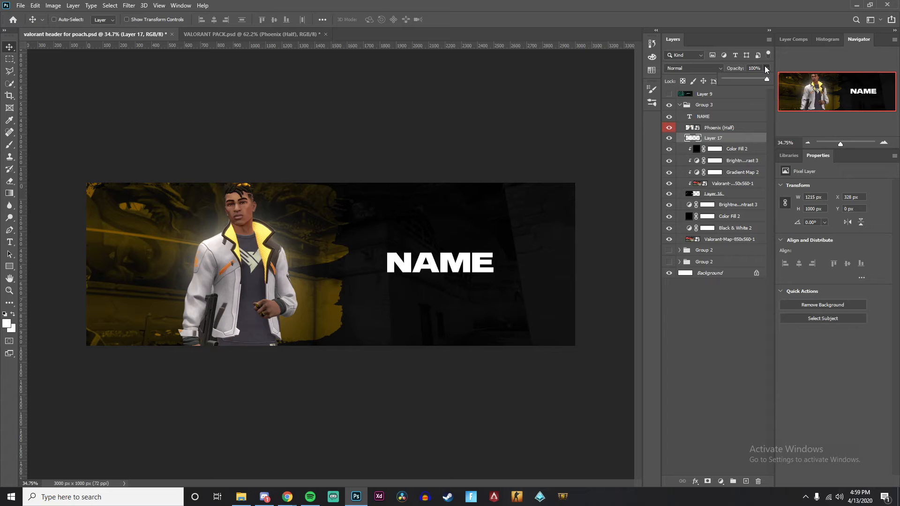
left_click_drag(754, 80, 747, 81)
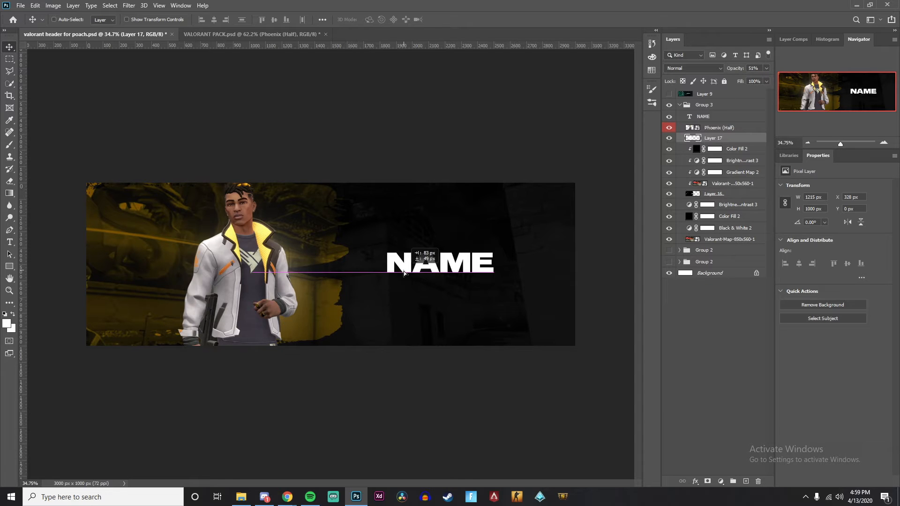
left_click_drag(391, 278, 394, 271)
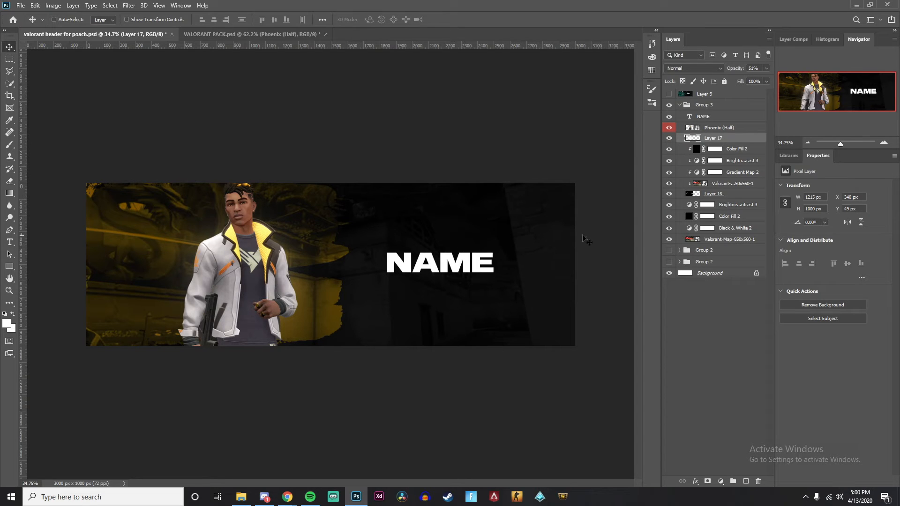
- Nudge the NAME text 8 px down on the dark half of the header
left_click(721, 119)
left_click_drag(497, 261, 510, 247)
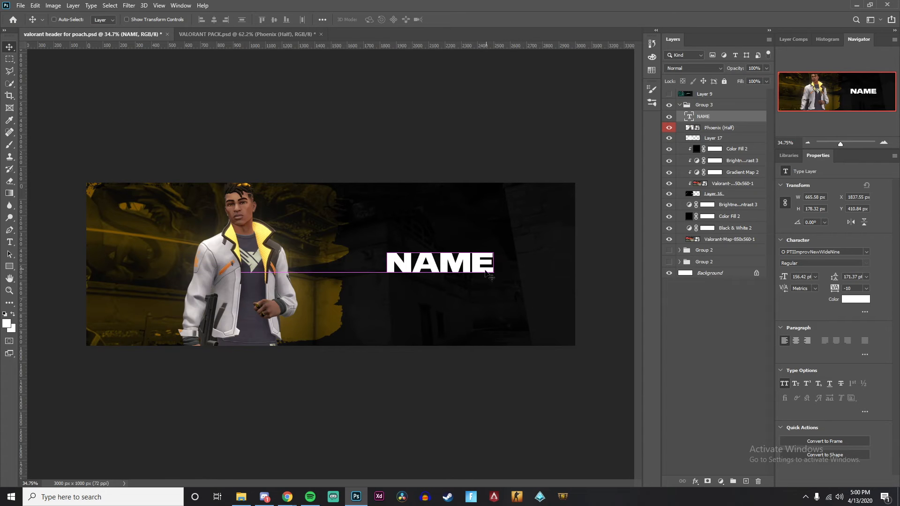
key("Down")
key("Down")
key("Down")
key("Down")
key("Down")
key("Down")
key("Down")
key("Down")
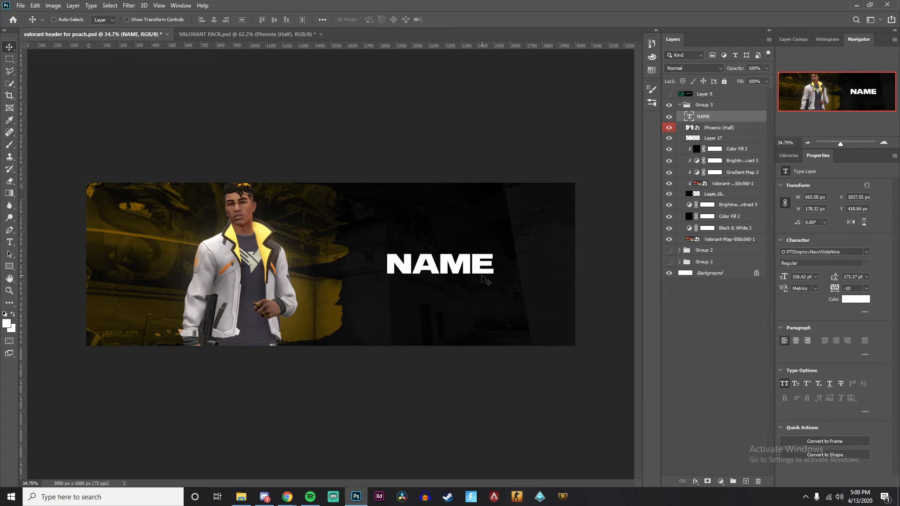
- Add a Color Lookup adjustment clipped to Phoenix (Half) using the 3Strip.look LUT, and compare the render with and without it
left_click(720, 128)
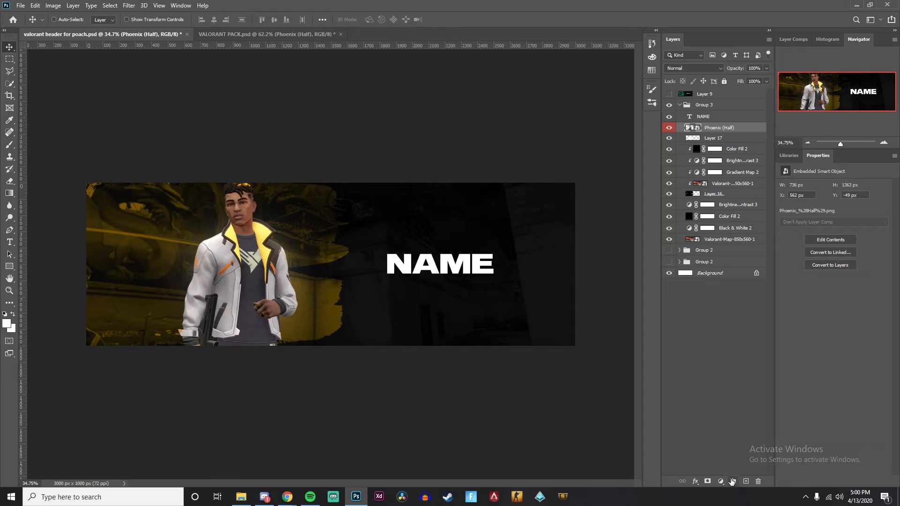
left_click(721, 481)
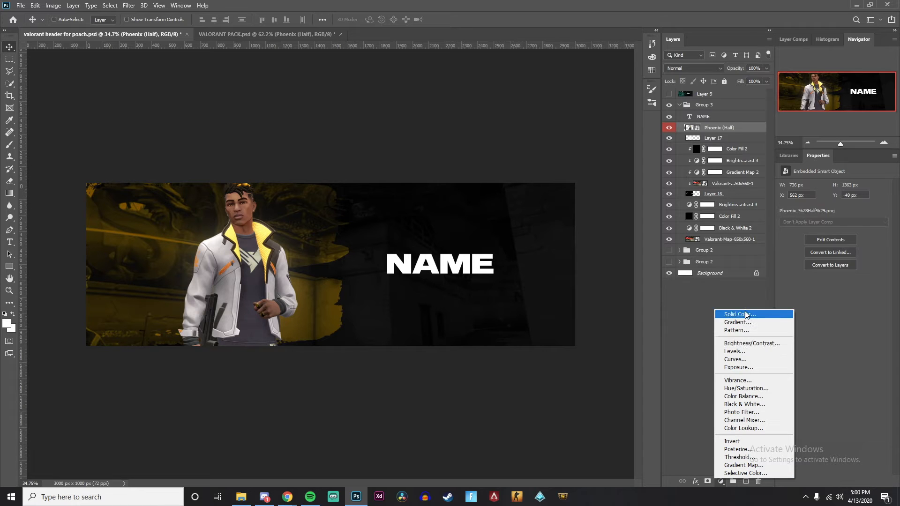
left_click(745, 428)
left_click(862, 188)
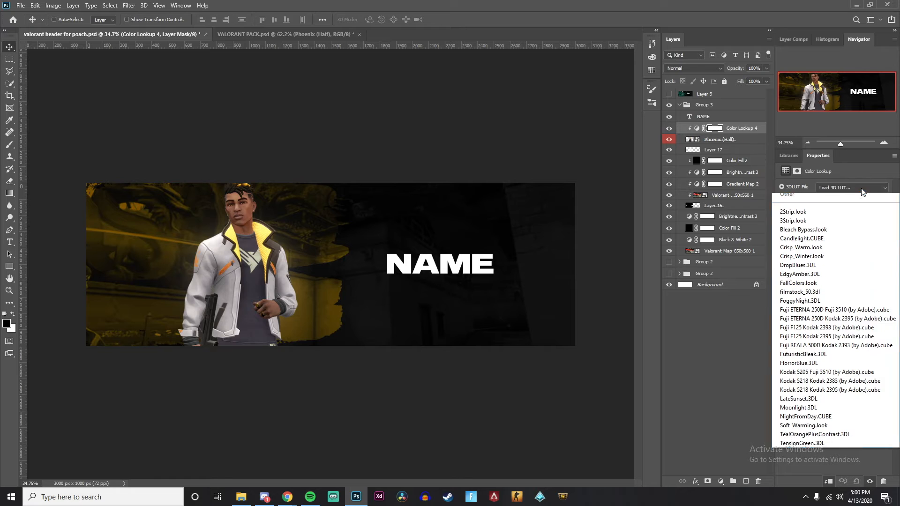
left_click(798, 234)
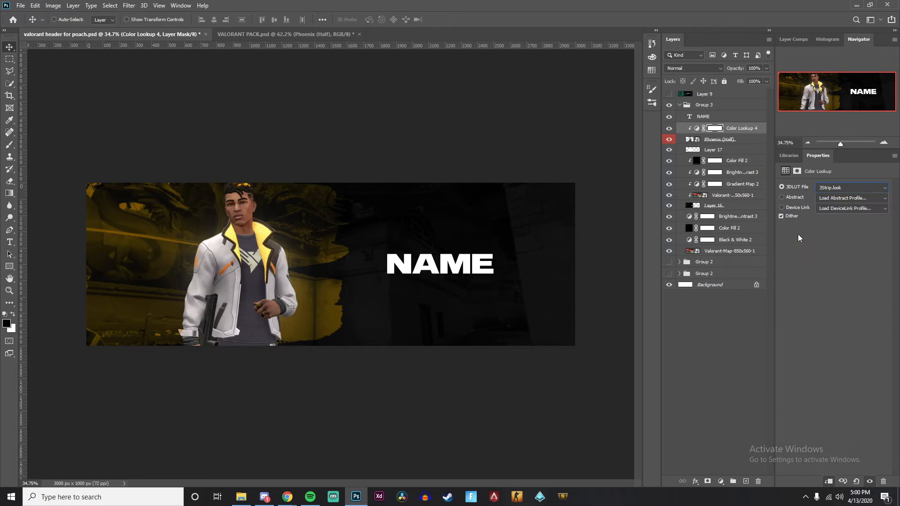
left_click(671, 128)
left_click(671, 128)
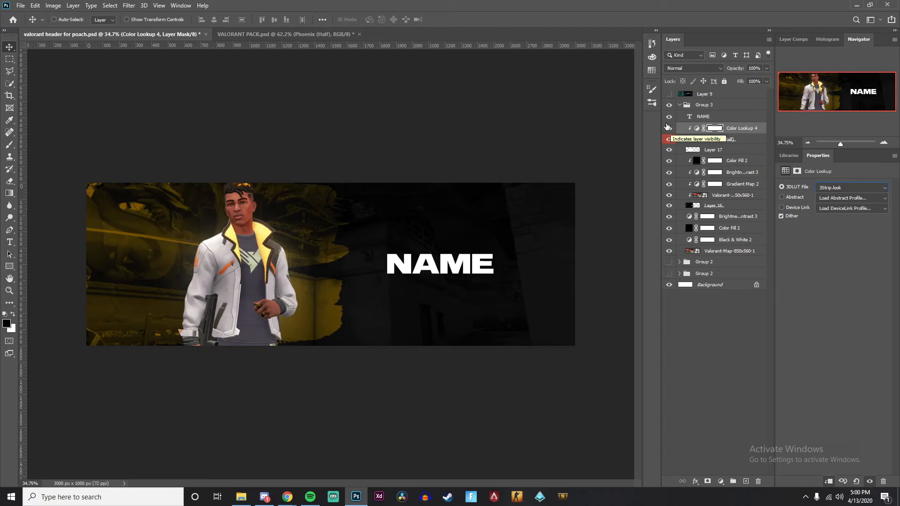
- Change the gold end stop of Gradient Map 2 to the lighter yellow #ffc834
left_click(720, 172)
left_click(724, 184)
left_click(830, 191)
double_click(733, 205)
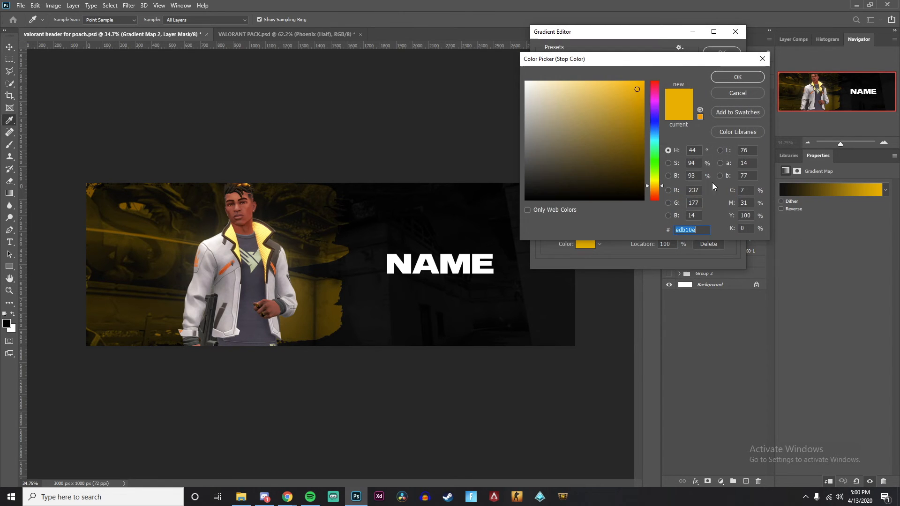
left_click_drag(636, 89, 620, 81)
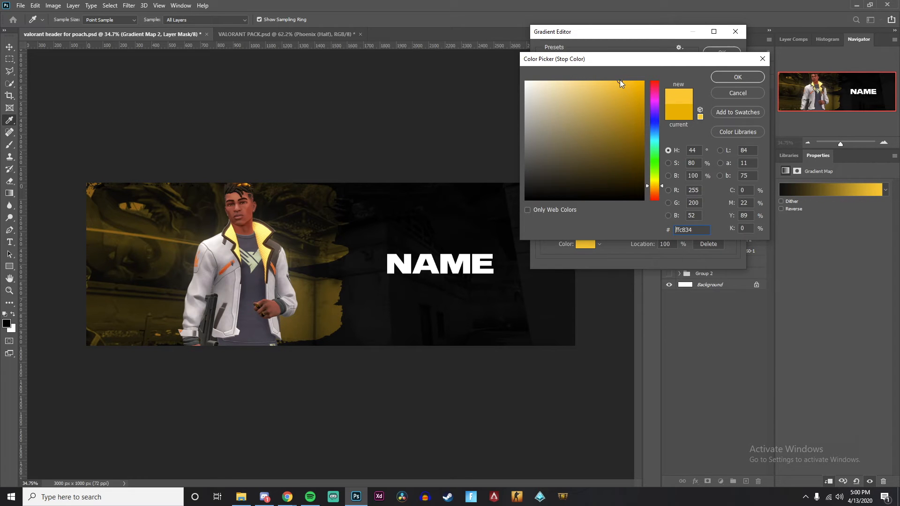
key("Return")
key("Return")
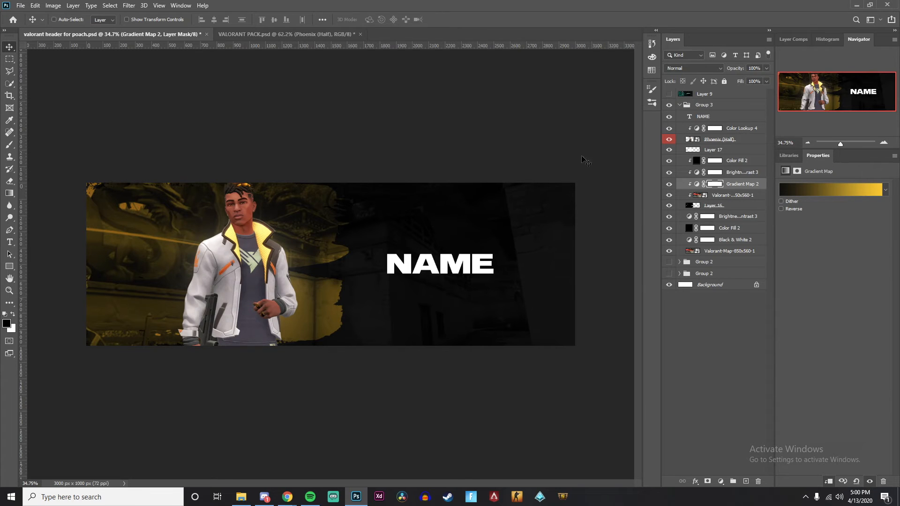
- Duplicate the NAME text layer in place
left_click(731, 116)
key("z")
left_click(518, 267)
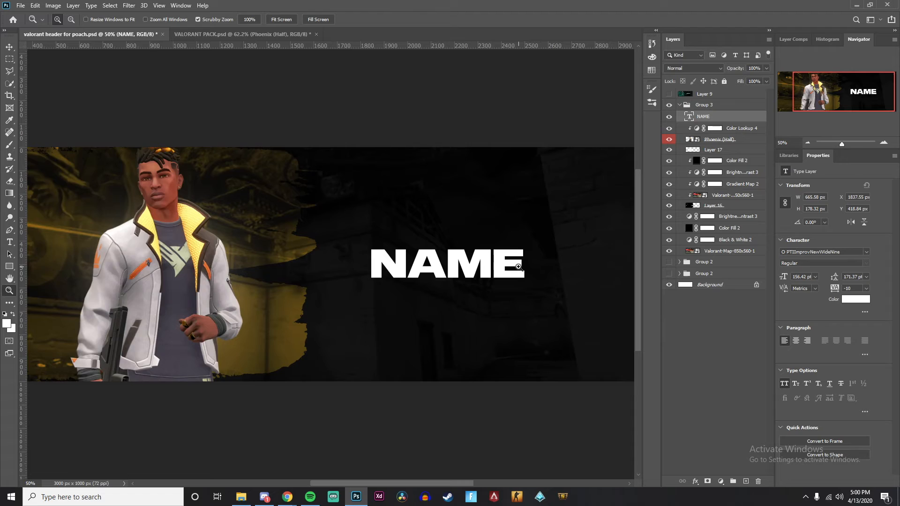
left_click(518, 267)
left_click(490, 265)
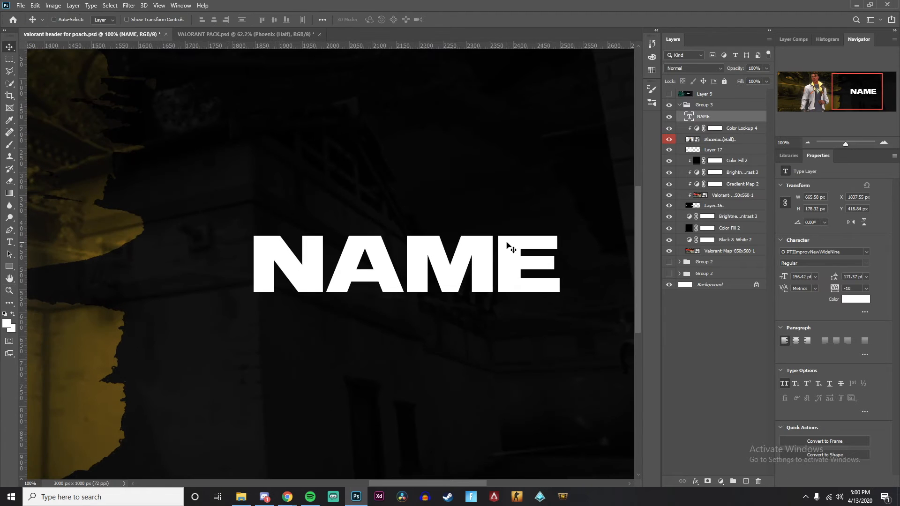
key("space")
left_click_drag(385, 255, 323, 275)
key("h")
left_click_drag(374, 293, 408, 255)
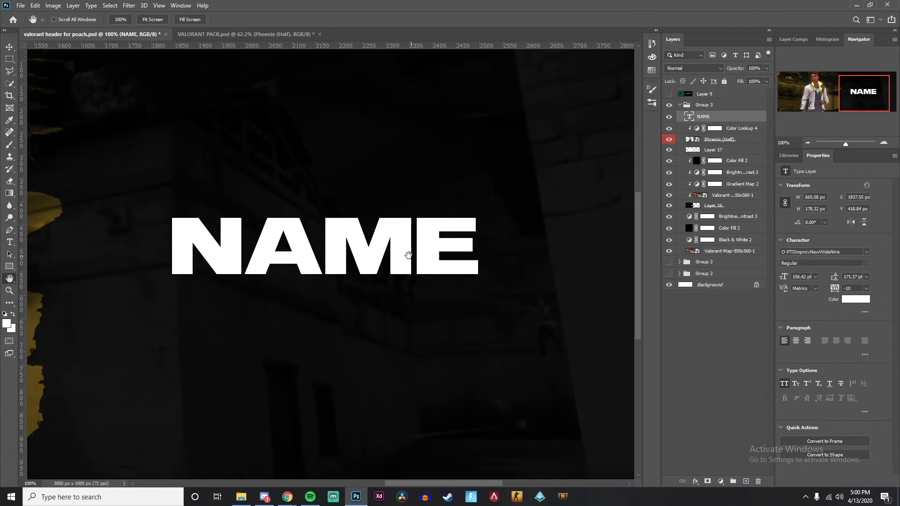
scroll(392, 252, "up", 2)
key("v")
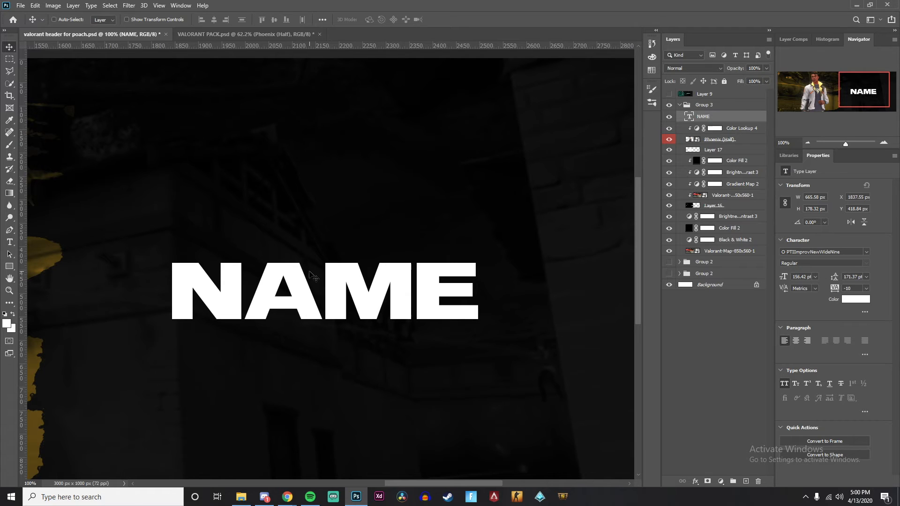
key("ctrl+j")
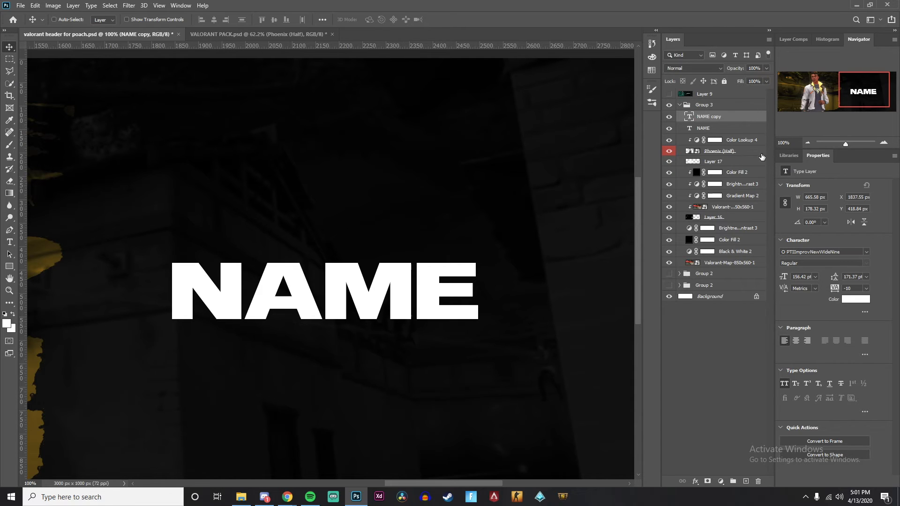
- Set the fill of the original NAME layer beneath the copy to 0%
left_click(732, 128)
left_click(767, 81)
left_click_drag(768, 91, 701, 86)
- Give the original NAME layer a thin white Stroke positioned at the center with 100% opacity
left_click(718, 128)
key("space")
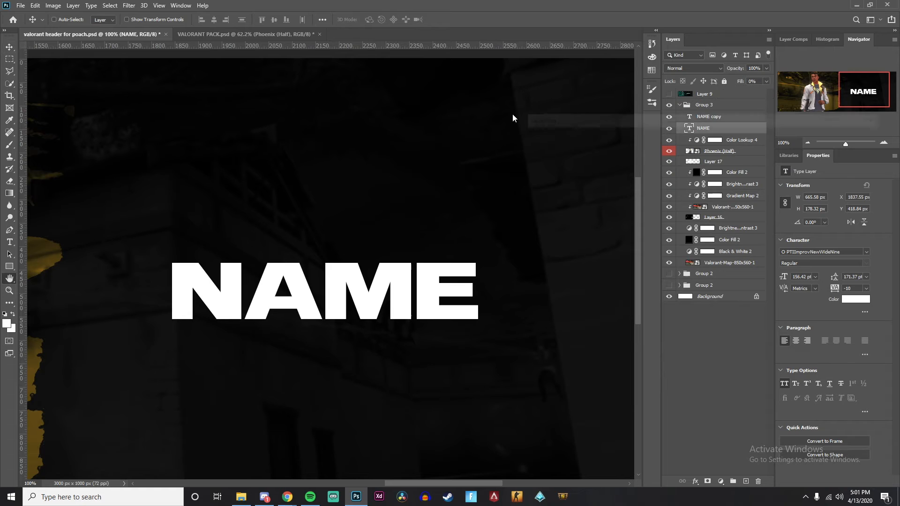
left_click(536, 196)
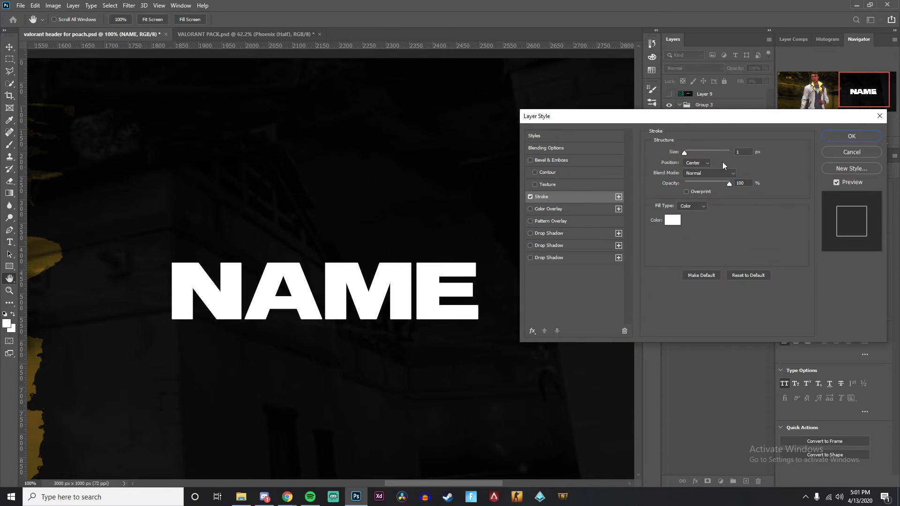
double_click(745, 151)
key("Return")
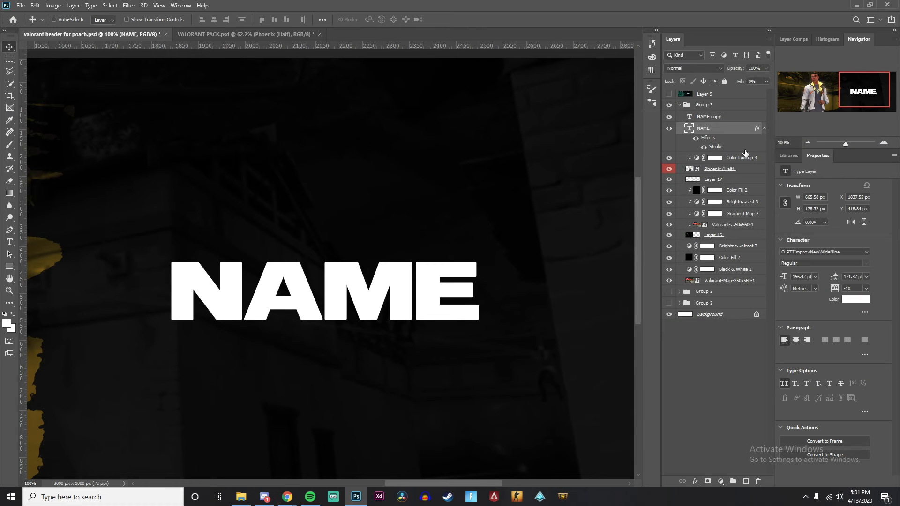
- Move the outlined NAME straight up about 72 px so it partly overlaps the solid white title
left_click_drag(463, 441, 457, 407)
key("z")
left_click_drag(366, 310, 389, 315)
key("v")
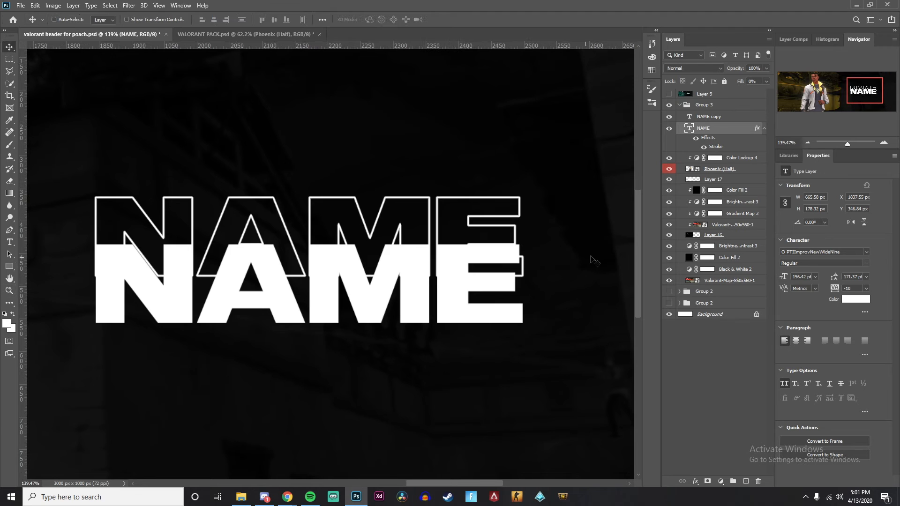
- Marquee-select a wide band across the overlap of both titles and rasterize the outlined NAME layer's style
left_click(9, 59)
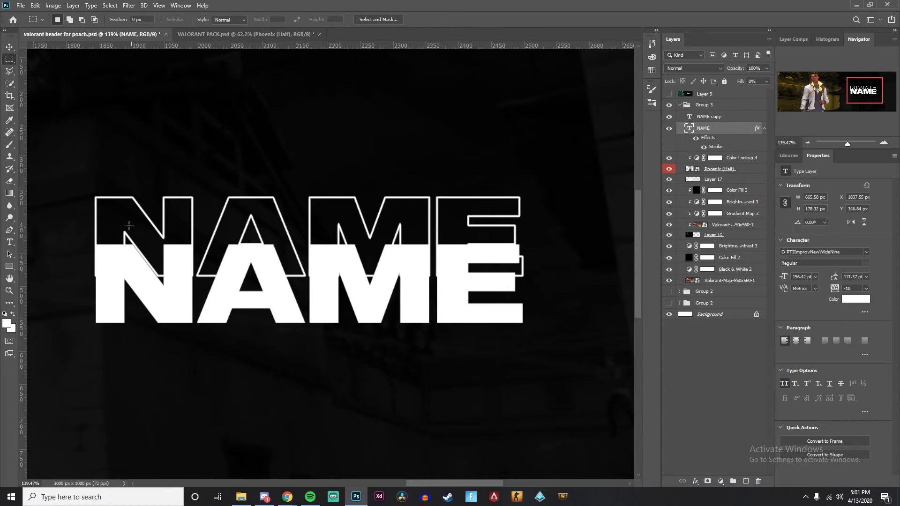
left_click_drag(76, 226, 552, 280)
left_click_drag(79, 234, 568, 307)
right_click(724, 125)
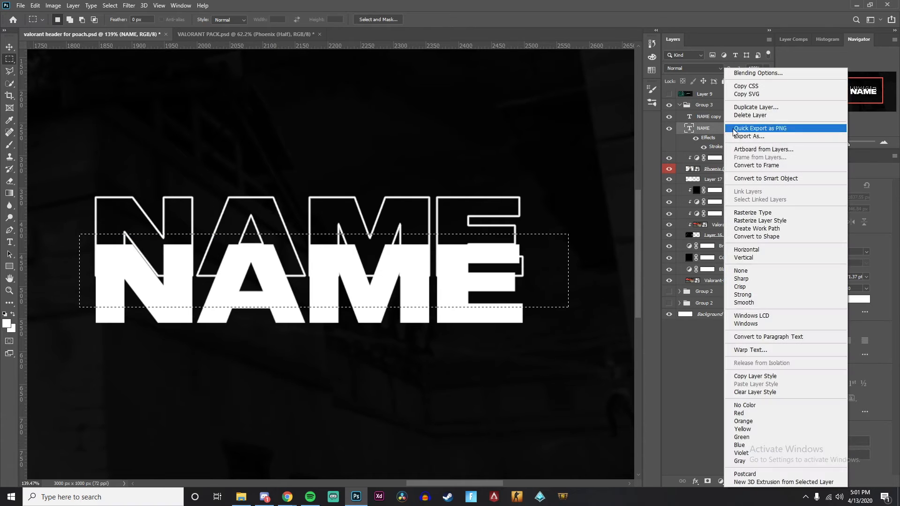
left_click(792, 221)
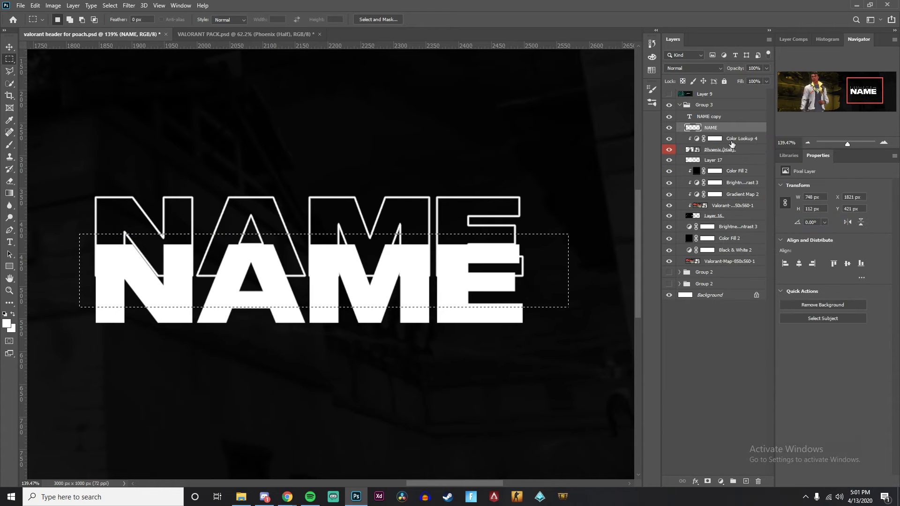
- Delete the selected lower part of the outlined NAME and remove the selection
key("Delete")
key("ctrl+d")
key("v")
key("z")
left_click_drag(430, 229, 516, 247)
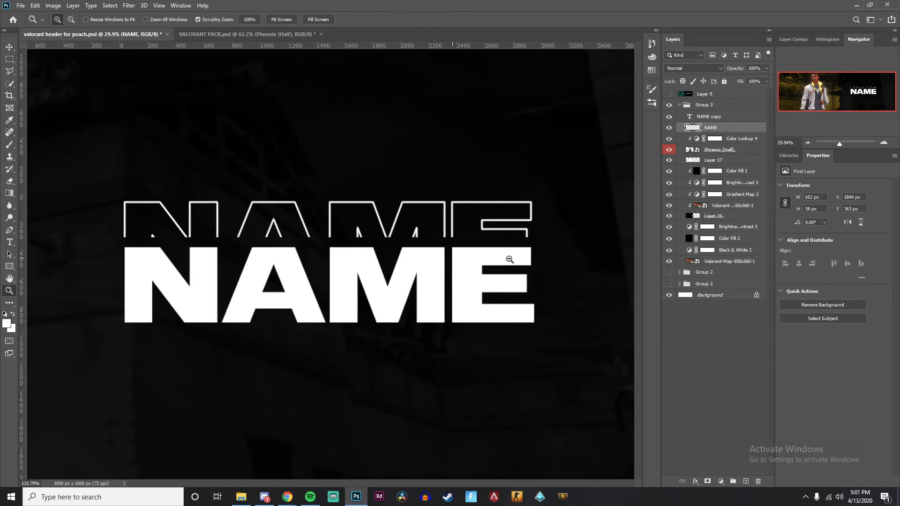
- Nudge the cropped NAME outline down about 5 px so it sits just above the solid white title
key("v")
key("Down")
key("Down")
key("Down")
key("Down")
key("Down")
key("Down")
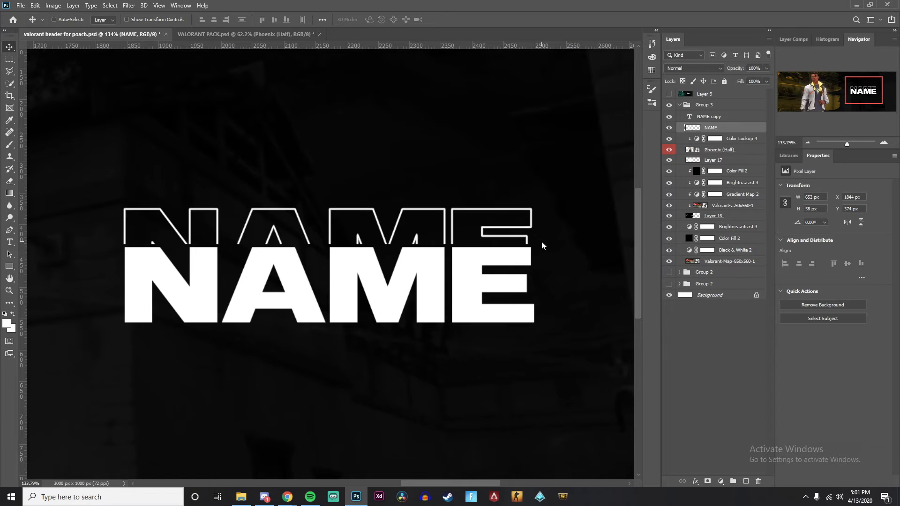
key("Up")
key("z")
left_click_drag(545, 246, 328, 267)
key("v")
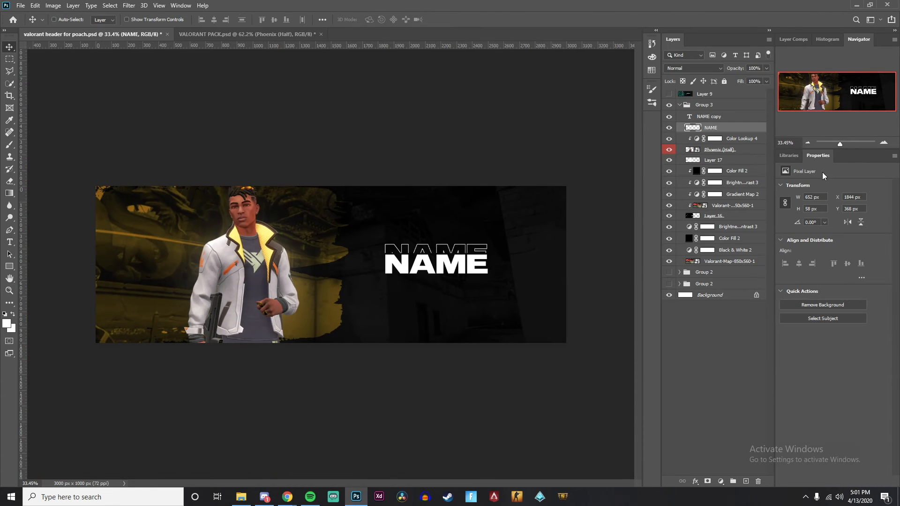
- Add a Color Overlay to the cropped NAME outline in yellow #ffdf6f, sampled from Phoenix's jacket collar
double_click(741, 128)
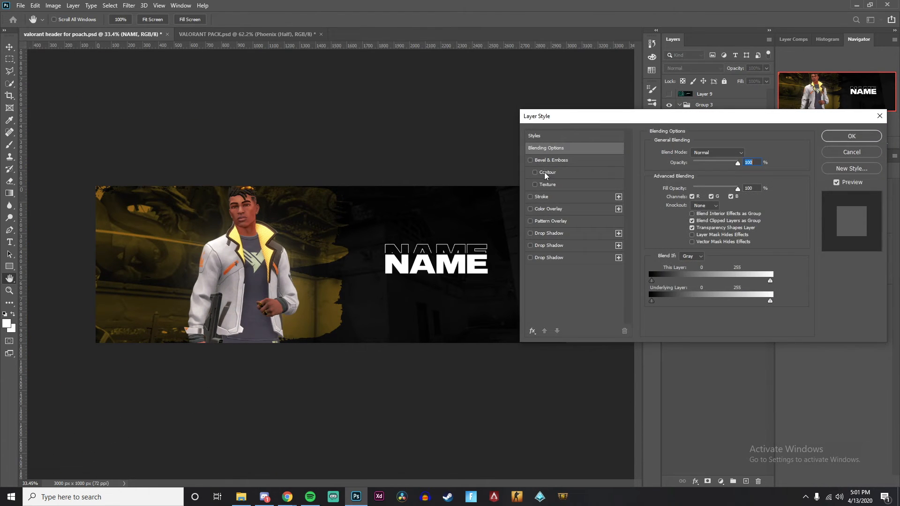
left_click(531, 209)
left_click(747, 154)
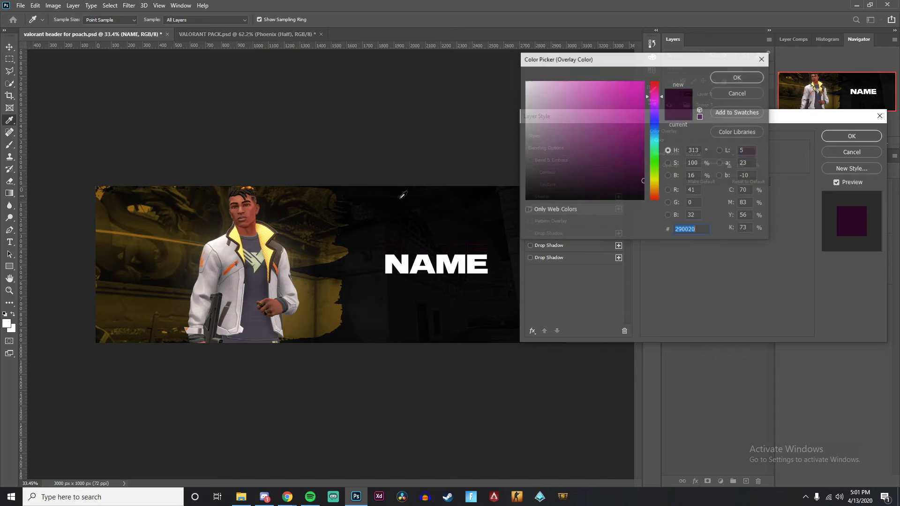
left_click(268, 234)
left_click(286, 235)
left_click(263, 234)
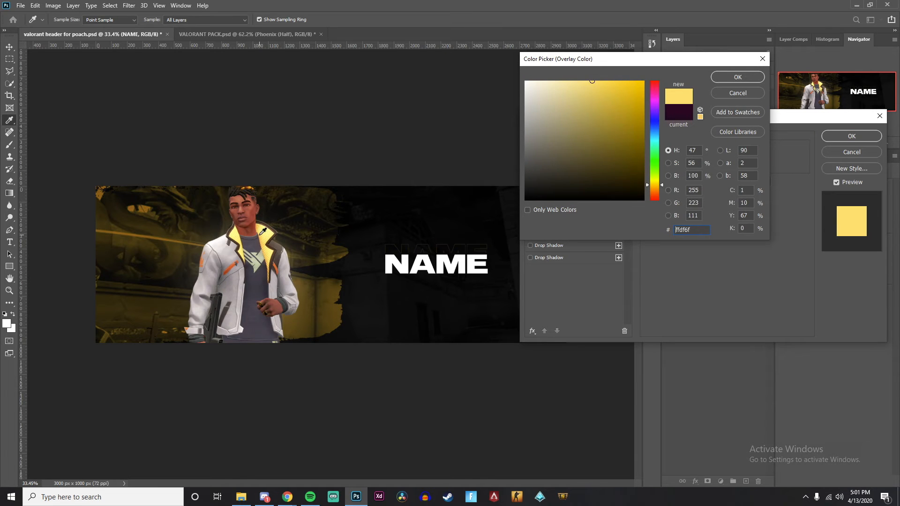
key("Return")
key("Return")
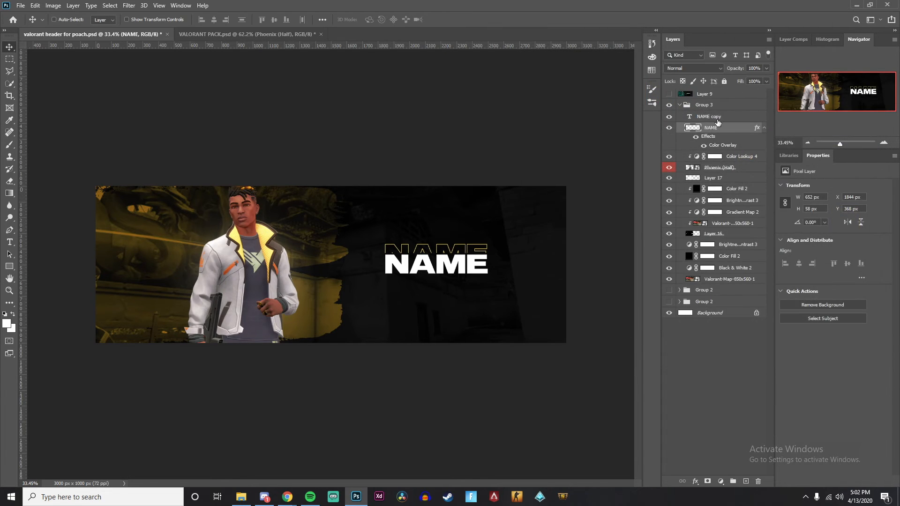
- Scale the solid NAME title and its yellow outline down together to about 491 px wide
key("ctrl+t")
left_click_drag(488, 243, 474, 247)
key("Return")
- Duplicate the yellow NAME outline straight up so the copy sits directly above the first outline
key("z")
left_click(439, 250)
left_click(439, 250)
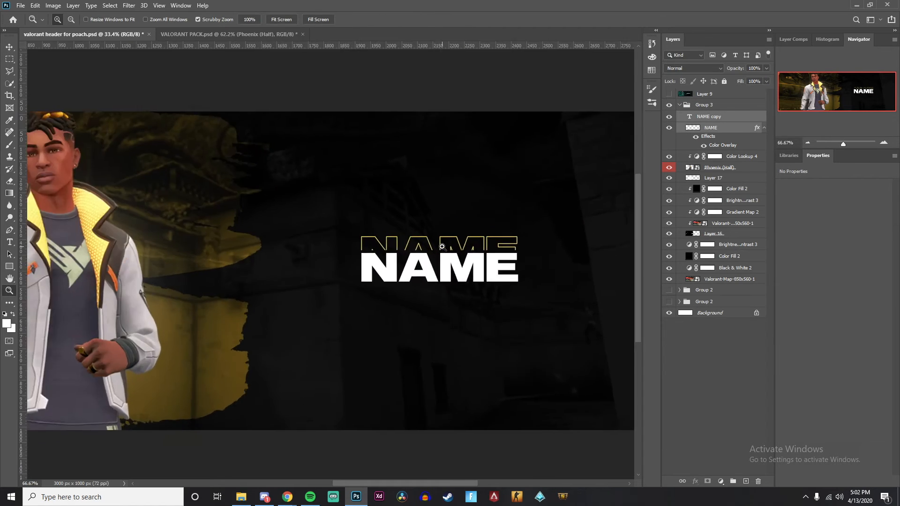
left_click(439, 250)
left_click(439, 250)
key("v")
left_click(727, 128)
left_click_drag(503, 232, 502, 183)
left_click_drag(482, 184, 442, 179)
key("ctrl+z")
key("ctrl+space")
left_click_drag(511, 263, 575, 262)
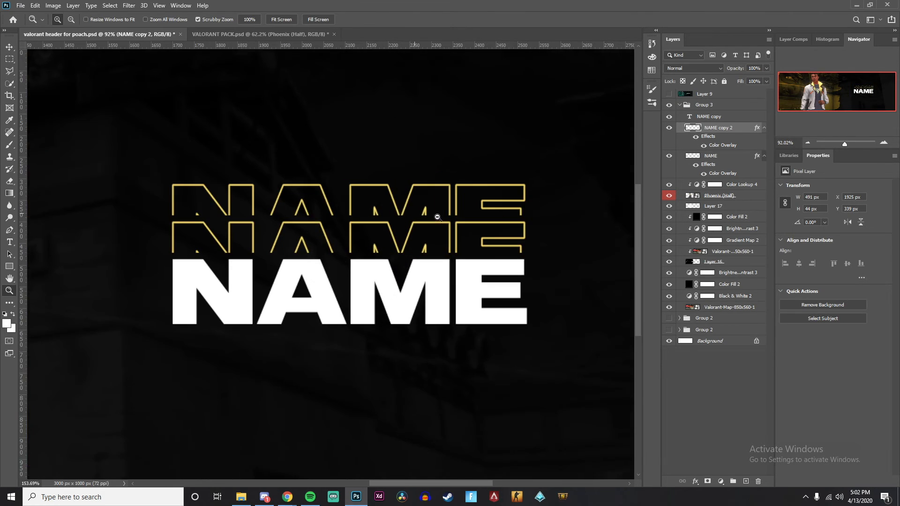
- Cut away the lower part of the duplicated outline, leaving an 18 px high strip, and move it down close to the first outline
left_click(10, 60)
left_click_drag(152, 197, 560, 253)
key("ctrl+d")
key("v")
left_click_drag(512, 204, 514, 219)
- Change the Color Overlay of the upper outline strip to a very dark yellow-brown
double_click(725, 146)
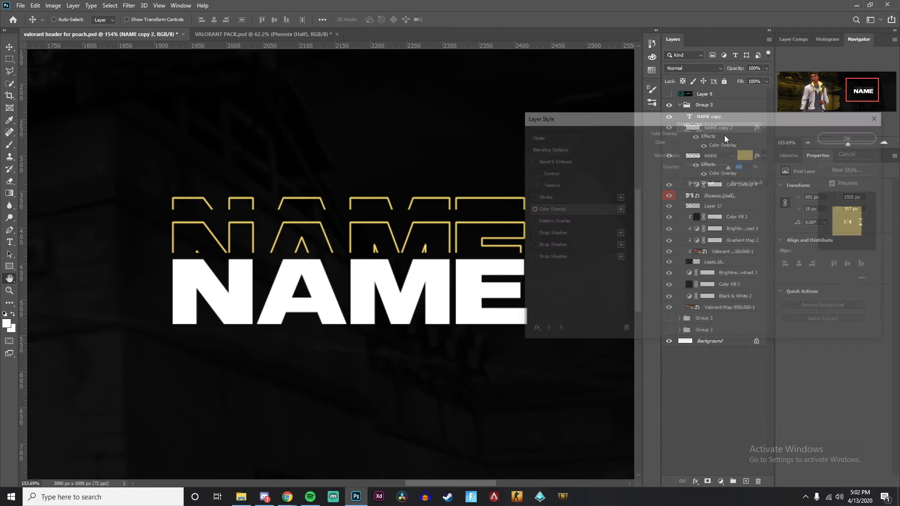
left_click(750, 150)
left_click_drag(592, 115, 596, 179)
key("Return")
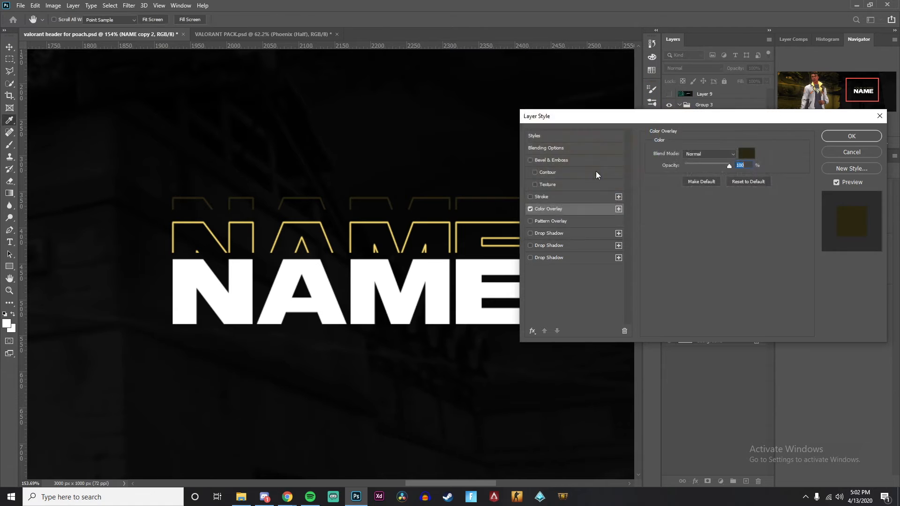
key("Return")
key("z")
left_click_drag(388, 201, 342, 249)
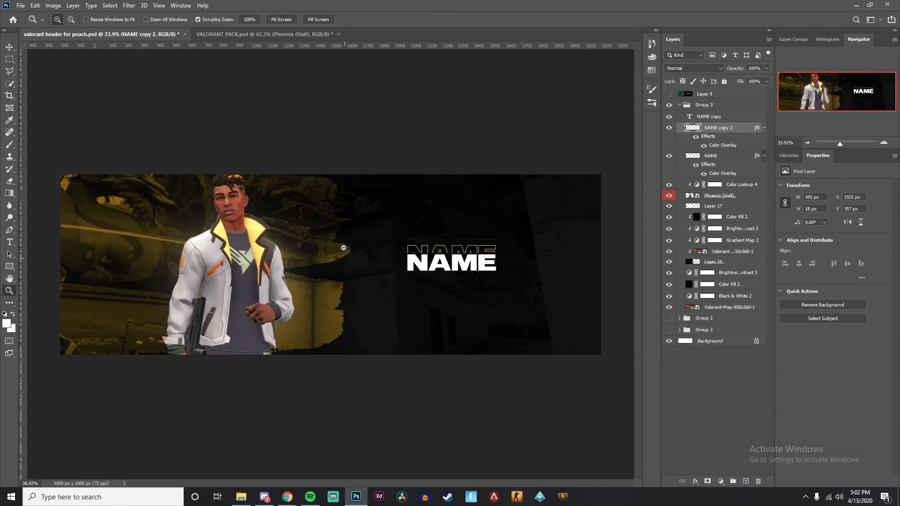
- Add a horizontal and a vertical guide through the center of the canvas
key("v")
left_click(719, 118)
left_click(710, 156, "shift")
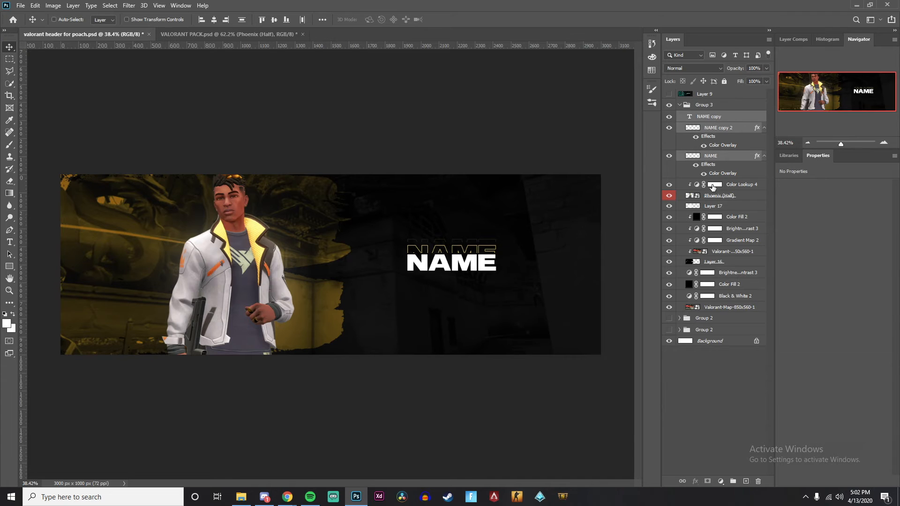
left_click(707, 342)
left_click_drag(293, 45, 283, 265)
left_click_drag(21, 197, 330, 215)
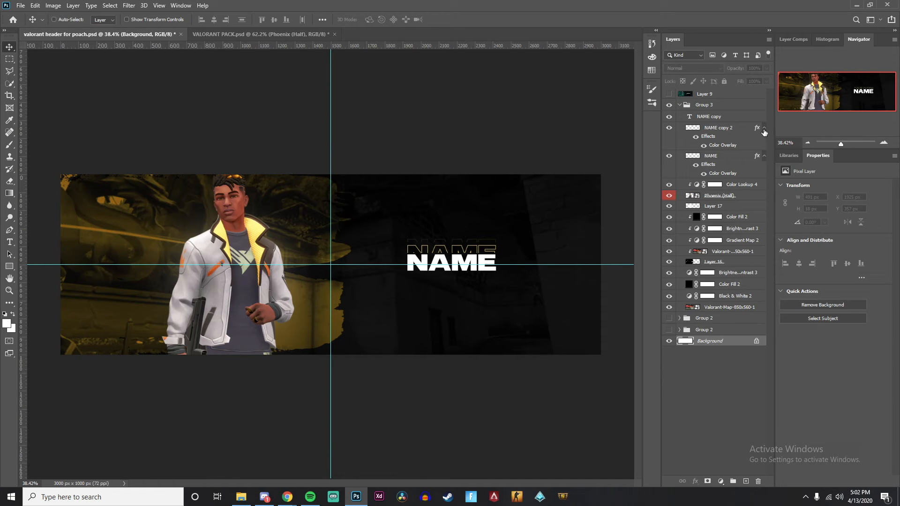
- Select the title and both outline layers and move them down slightly onto the horizontal center guide
left_click(727, 134)
left_click(704, 105)
left_click(711, 155, "shift")
left_click_drag(469, 307, 489, 331)
key("ctrl+z")
left_click(721, 117)
left_click(718, 157, "shift")
key("ctrl")
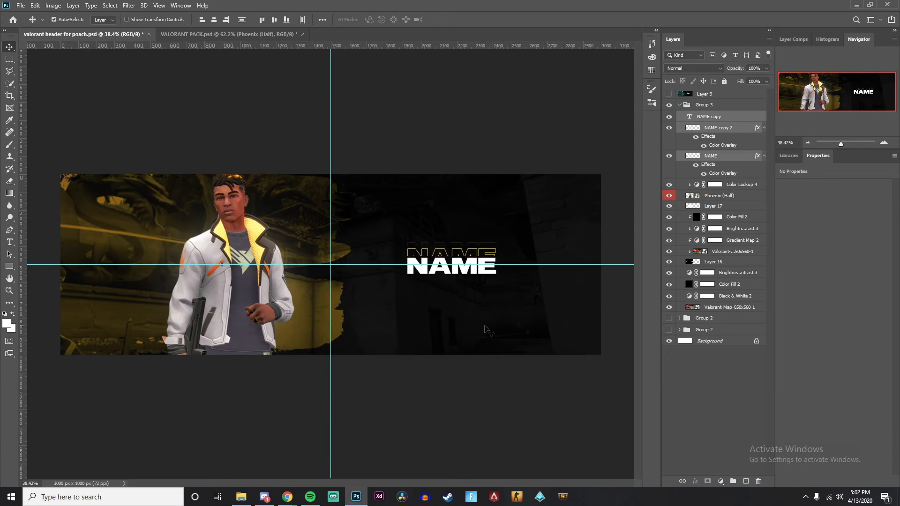
- Enlarge the title and both outlines together until the title is about 648 px wide
key("ctrl+t")
mouse_move(496, 275)
left_mouse_down()
mouse_move(509, 280)
mouse_move(442, 249)
mouse_move(532, 268)
mouse_move(493, 274)
left_mouse_up()
key("Return")
key("z")
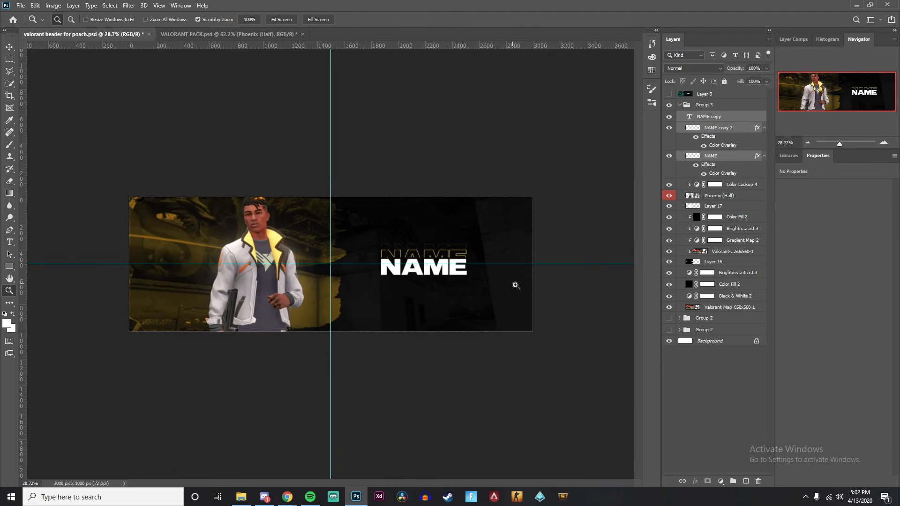
key("ctrl+0")
key("v")
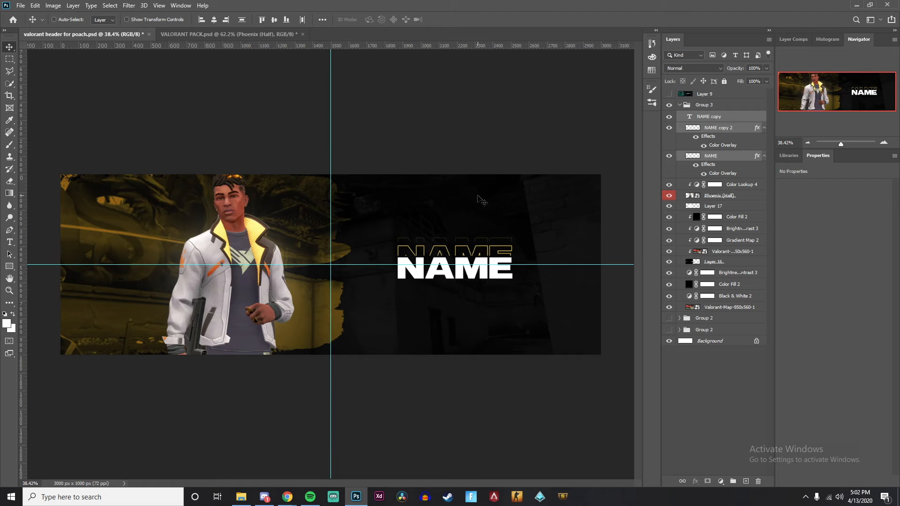
- Show and hide Layer 9 repeatedly to compare the new header with the finished reference design
left_click(669, 95)
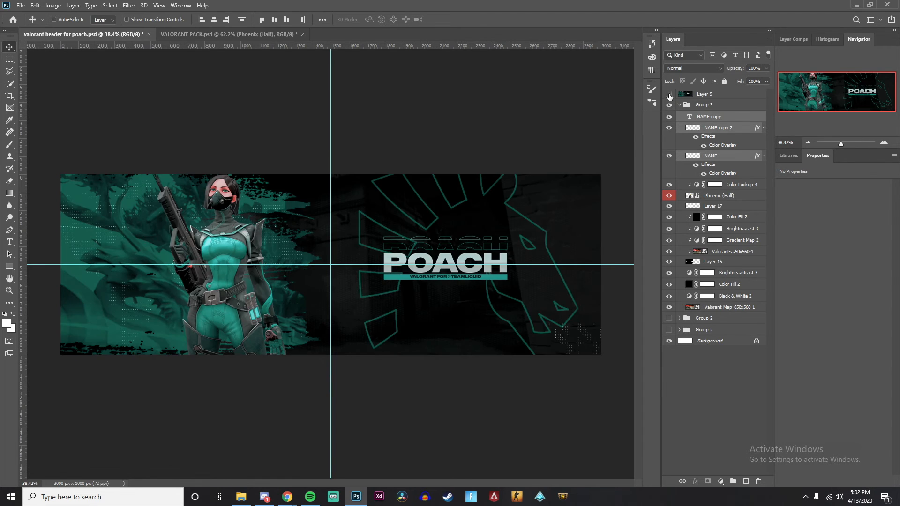
left_click(670, 94)
left_click(669, 95)
left_click(670, 94)
left_click(669, 94)
left_click(669, 94)
left_click(669, 95)
left_click(669, 94)
left_click(670, 94)
left_click(670, 94)
left_click(669, 95)
left_click(670, 94)
left_click(729, 118)
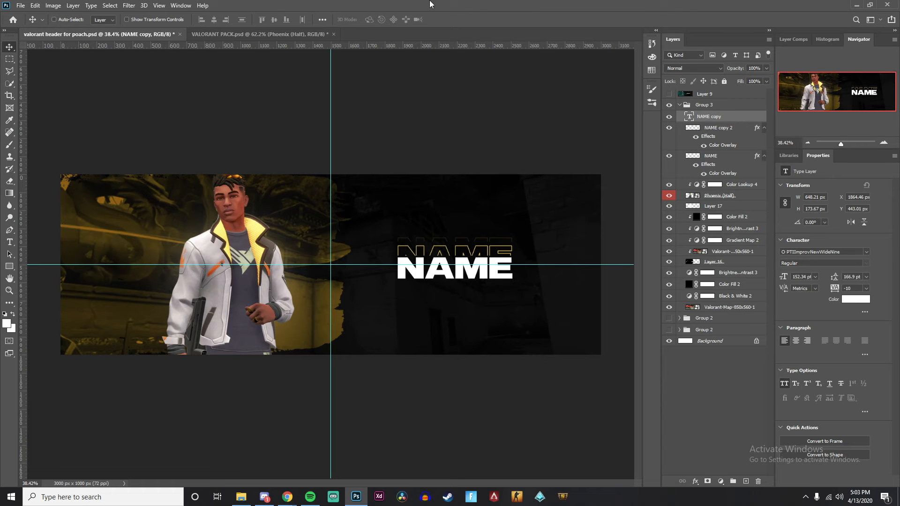
- Open the recent file 100_Series.psd and hide its two [HIDE] cover layers
left_click(20, 5)
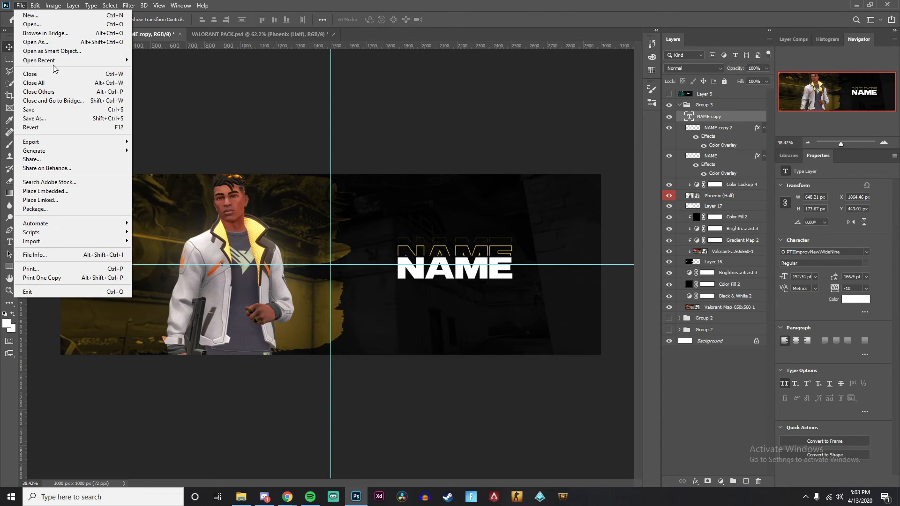
mouse_move(55, 67)
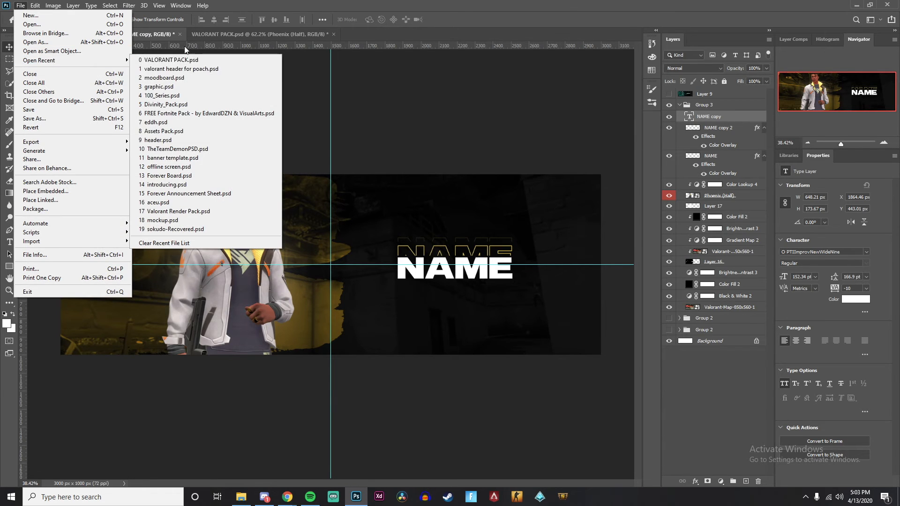
left_click(178, 95)
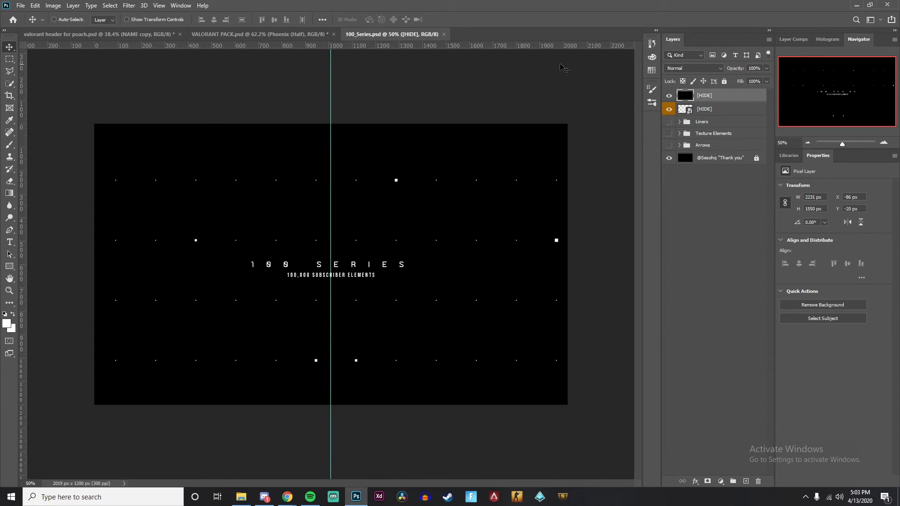
left_click(669, 109)
- Look through the Liners, Arrows and Texture Elements groups for a suitable texture, leaving only element 4 shown
left_click(669, 121)
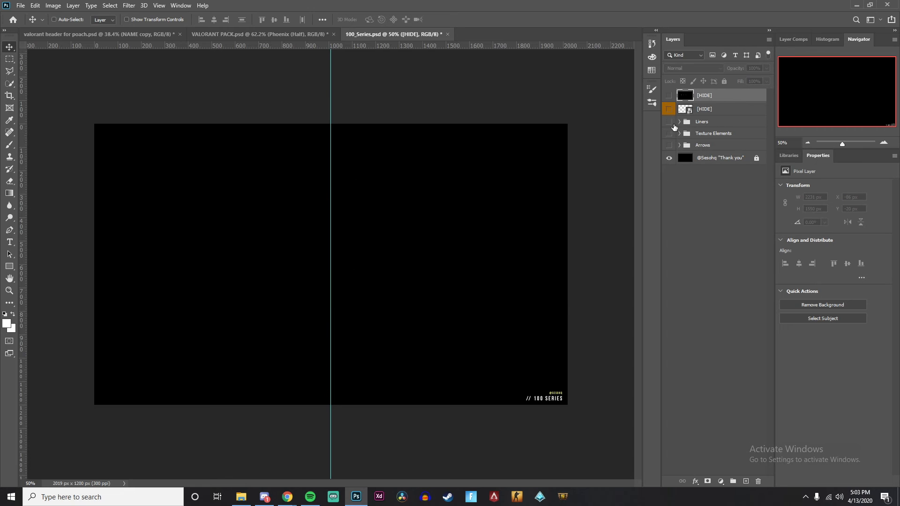
left_click(680, 122)
left_click(680, 122)
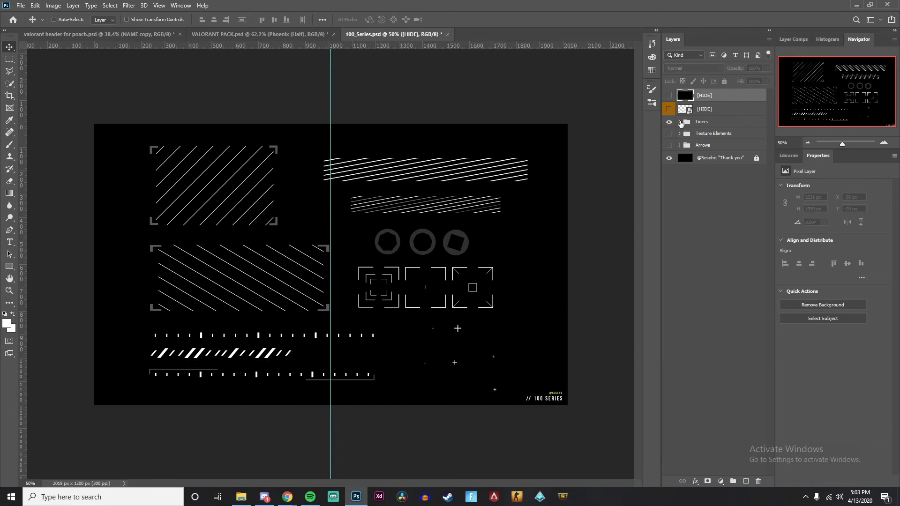
left_click(670, 122)
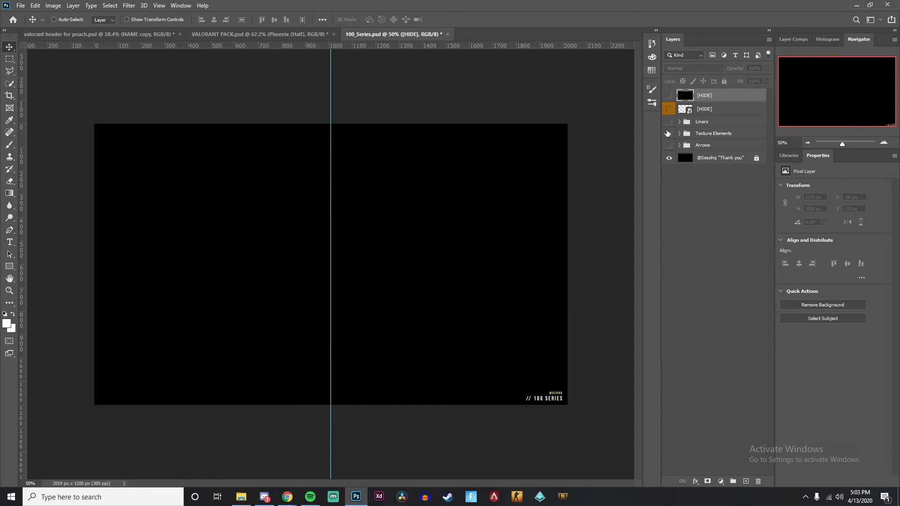
left_click(668, 145)
left_click(668, 145)
left_click(680, 134)
left_click(676, 162)
left_click(668, 160)
left_click(668, 147)
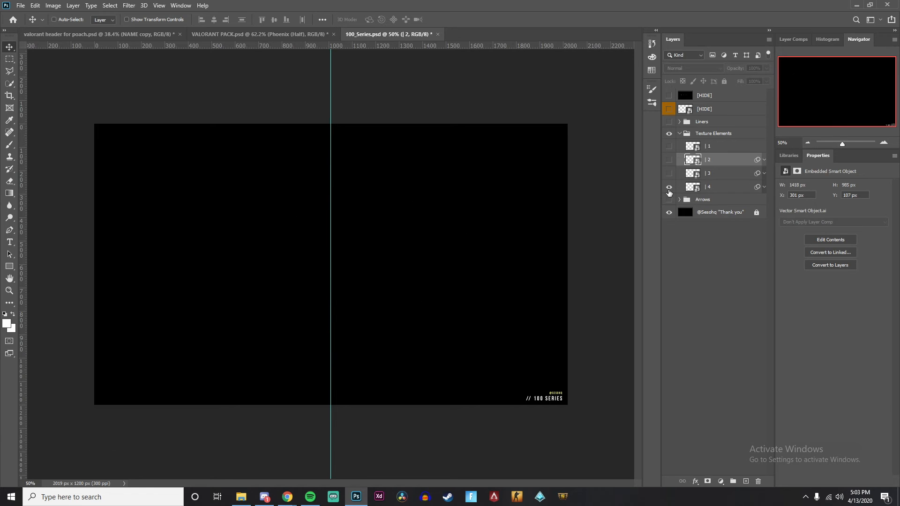
- Copy the dotted world-map texture, element 4, and paste it into the header document above the upper Color Fill 2 layer
left_click(722, 194)
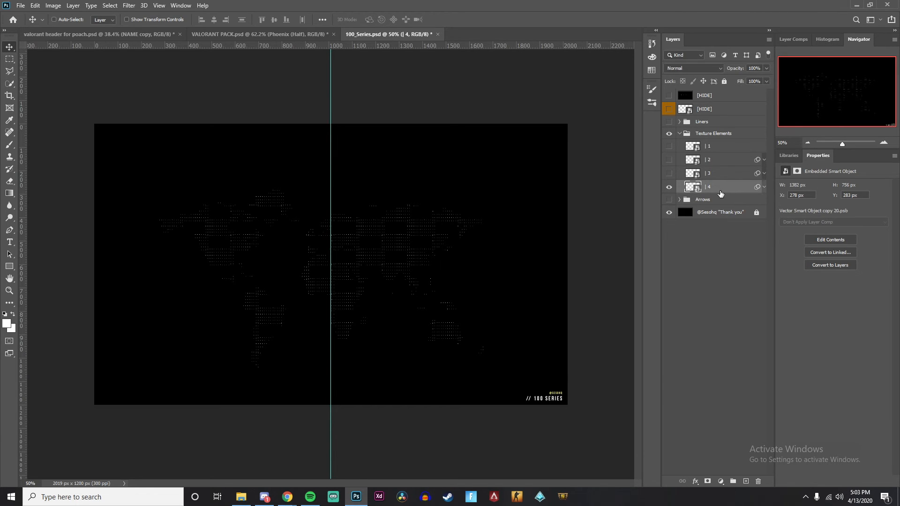
key("ctrl")
left_click(145, 33)
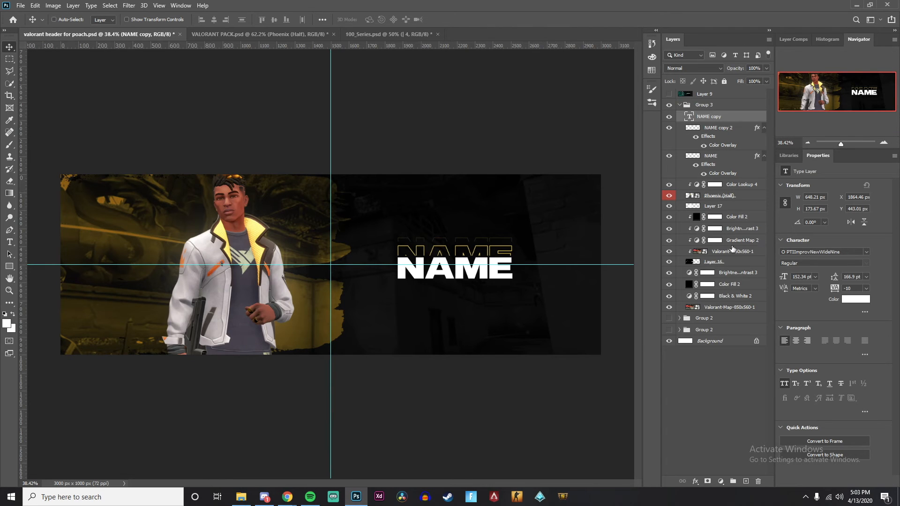
left_click(728, 220)
key("ctrl+v")
- Move the dotted texture behind Phoenix and enlarge it to about 2142 x 1171 px across the gold brush stroke
left_click_drag(386, 238, 208, 230)
key("ctrl+t")
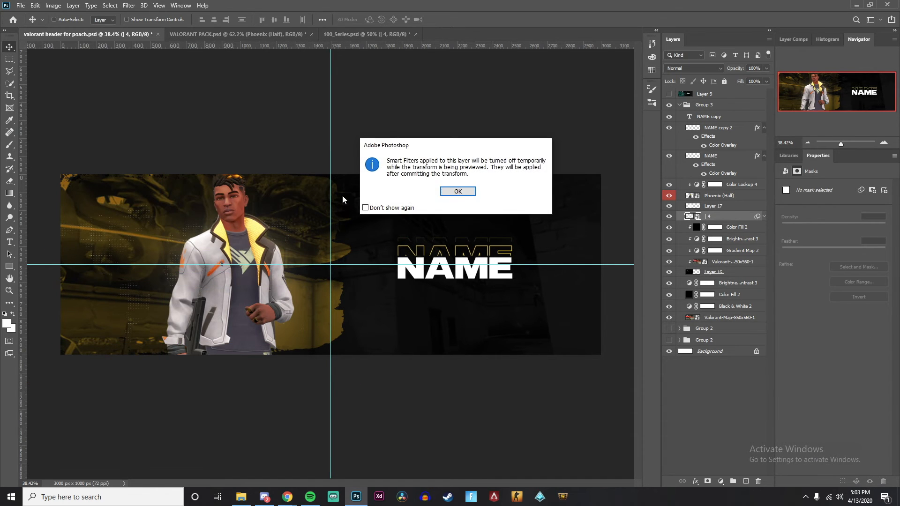
left_click(469, 196)
left_click_drag(304, 204, 376, 166)
left_click_drag(283, 215, 319, 215)
key("Return")
- Clip the dotted texture to the brush stroke so it shows only inside the gold area
scroll(312, 201, "up", 2)
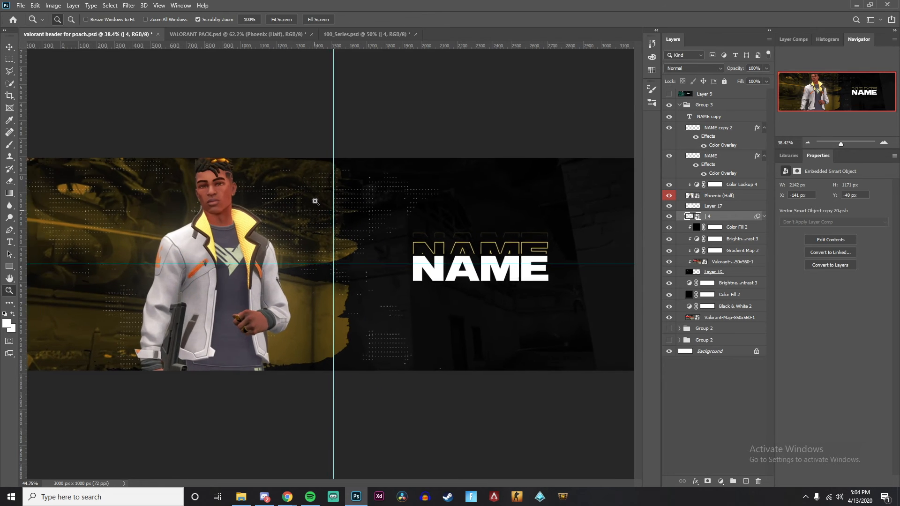
key("z")
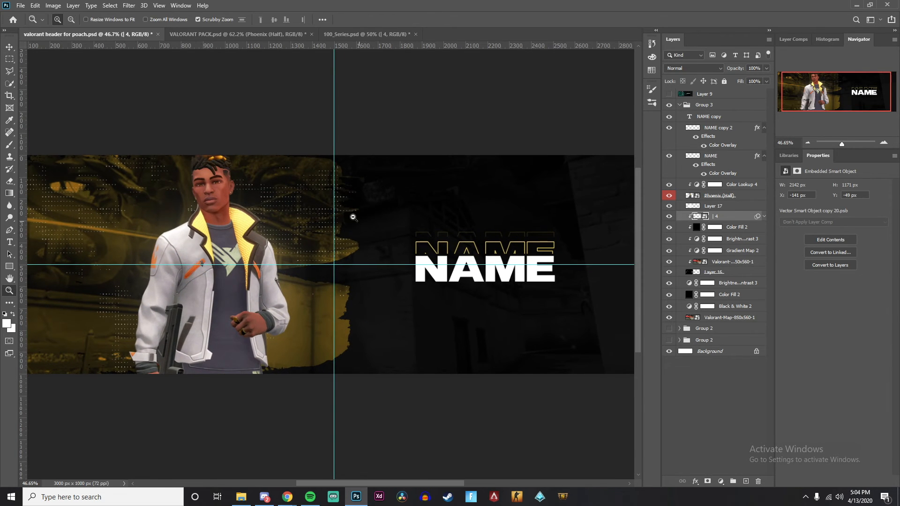
scroll(352, 238, "down", 5)
left_click_drag(352, 238, 383, 232)
key("v")
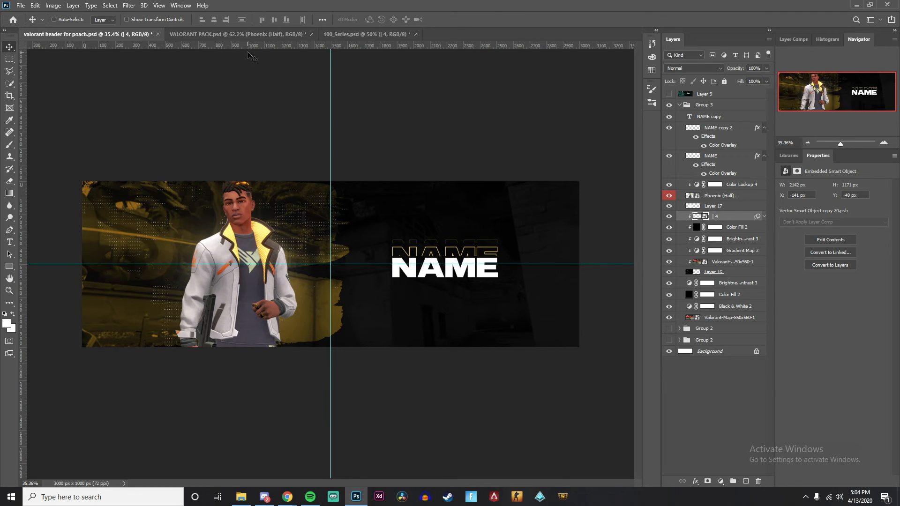
- Switch to 100_Series.psd and place its document directly after the header document
left_click(237, 37)
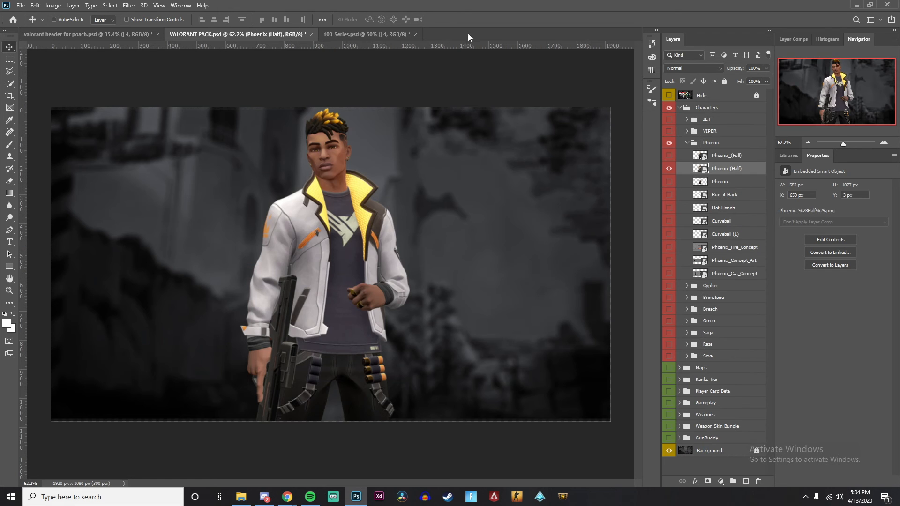
left_click(359, 34)
left_click_drag(361, 34, 204, 26)
- Collapse and hide the Texture Elements group, and show the Liners group with its layers expanded
left_click(669, 188)
left_click(680, 133)
left_click(669, 122)
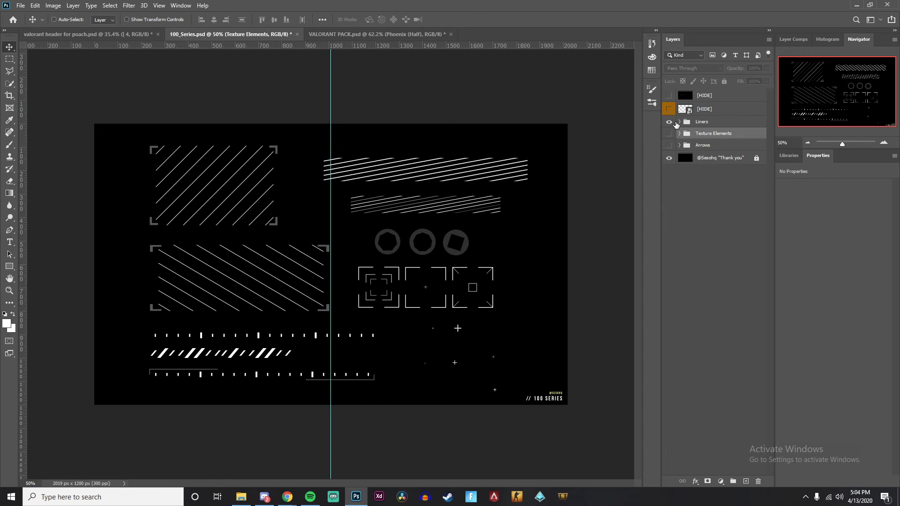
left_click(680, 122)
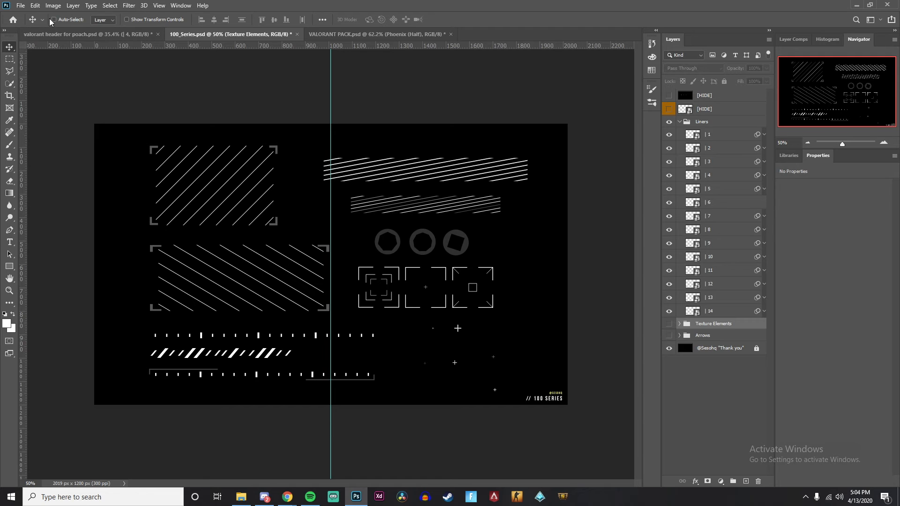
- Copy the bracketed diagonal-line liner "| 14" into the header above NAME copy and place it at the canvas's upper-right corner
left_click(160, 150)
left_click(669, 312)
left_click(669, 312)
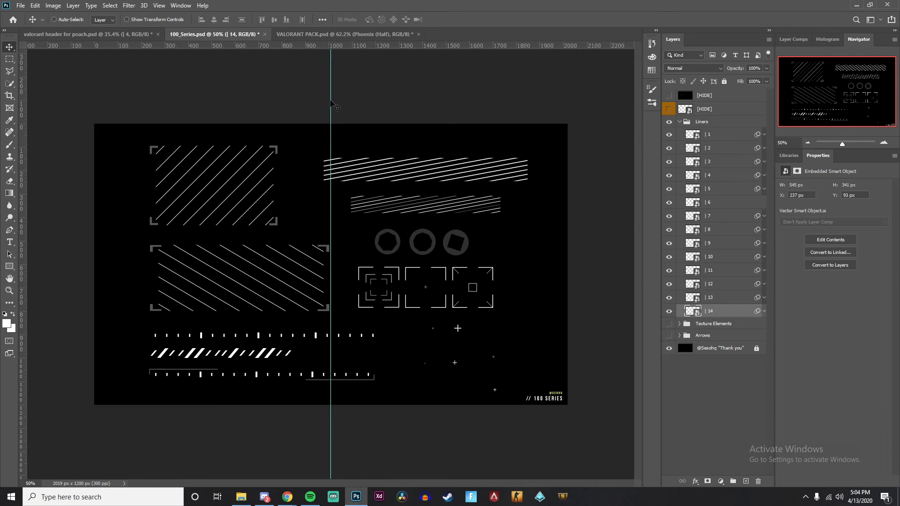
left_click(59, 35)
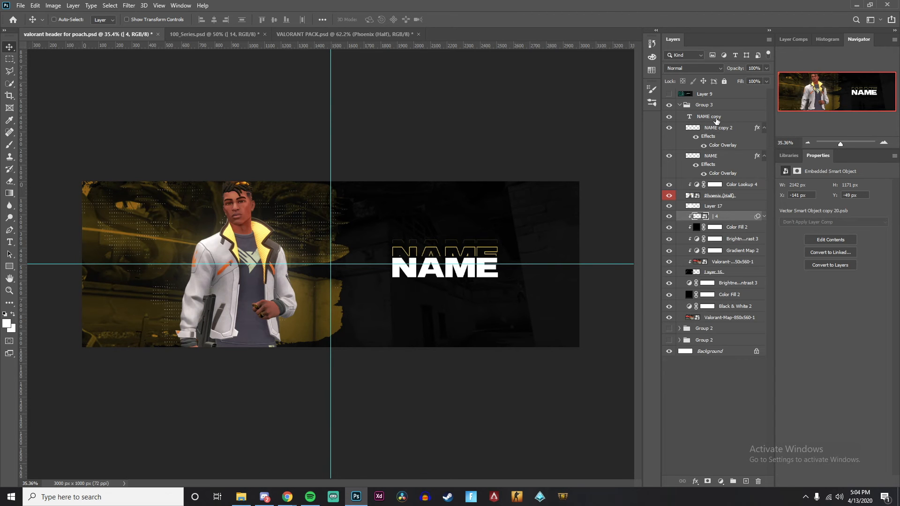
left_click(715, 119)
key("ctrl+v")
mouse_move(352, 307)
left_mouse_down()
mouse_move(612, 225)
mouse_move(601, 233)
mouse_move(548, 225)
left_mouse_up()
- Rasterize the "| 14" diagonal-line layer
key("z")
mouse_move(467, 241)
left_mouse_down()
mouse_move(586, 207)
mouse_move(519, 176)
mouse_move(438, 239)
mouse_move(593, 203)
left_mouse_up()
key("v")
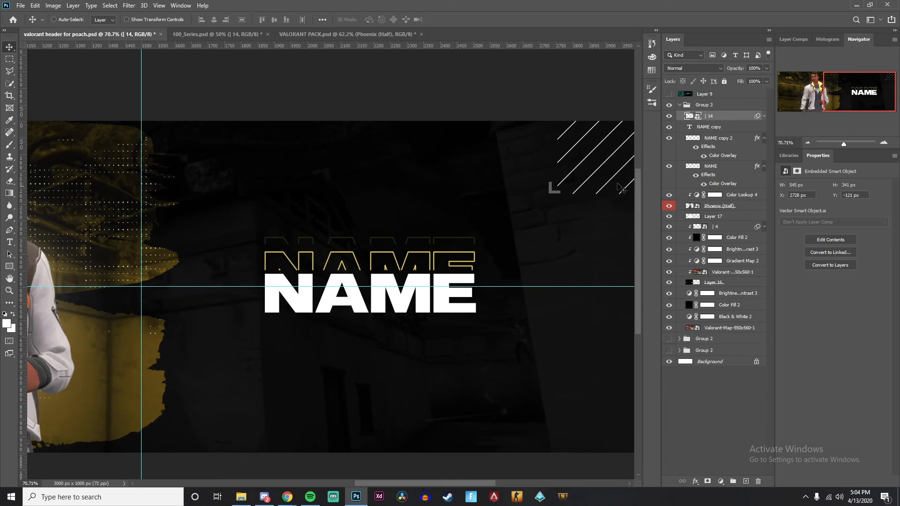
right_click(730, 119)
left_click(770, 255)
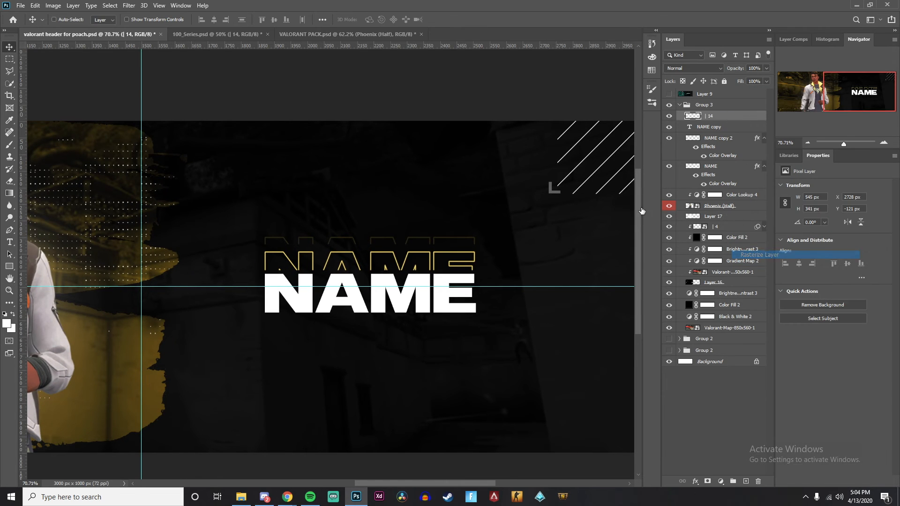
- Erase the grey corner bracket from the "| 14" layer, leaving only its diagonal lines
key("e")
left_click_drag(562, 207, 542, 186)
key("ctrl+z")
mouse_move(457, 180)
left_mouse_down()
mouse_move(488, 180)
mouse_move(457, 191)
mouse_move(459, 128)
mouse_move(448, 297)
mouse_move(416, 338)
left_mouse_up()
left_click(447, 181, "alt")
left_click(441, 191)
left_click_drag(547, 185, 553, 194)
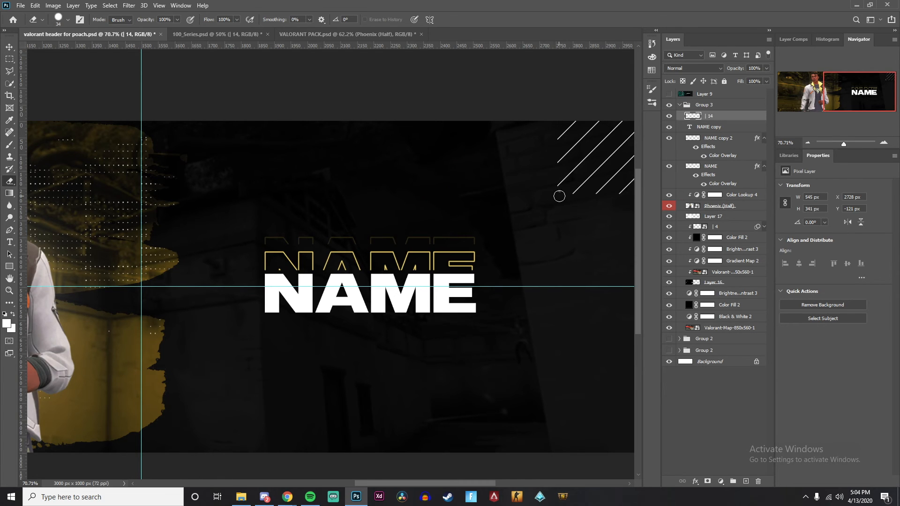
key("z")
left_click_drag(462, 189, 423, 167)
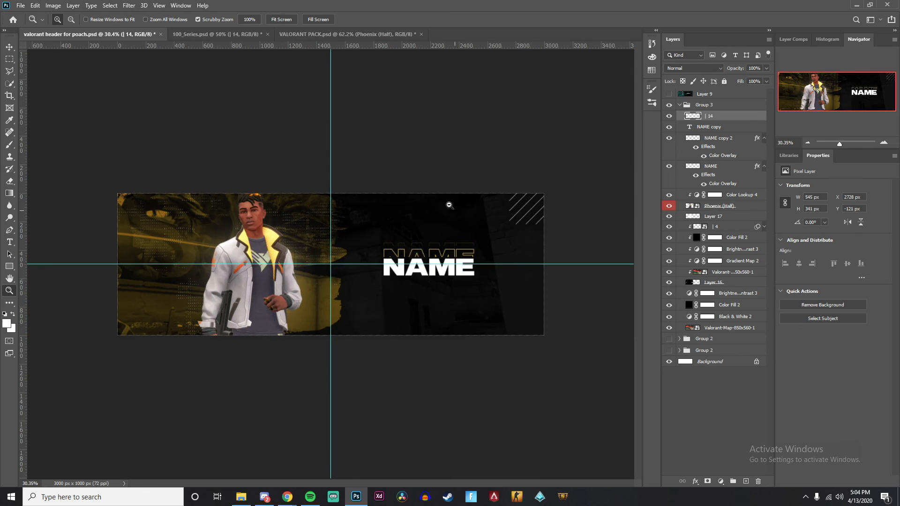
- Show the finished POACH reference image in Layer 9 for comparison and hide it again
key("ctrl+plus")
key("v")
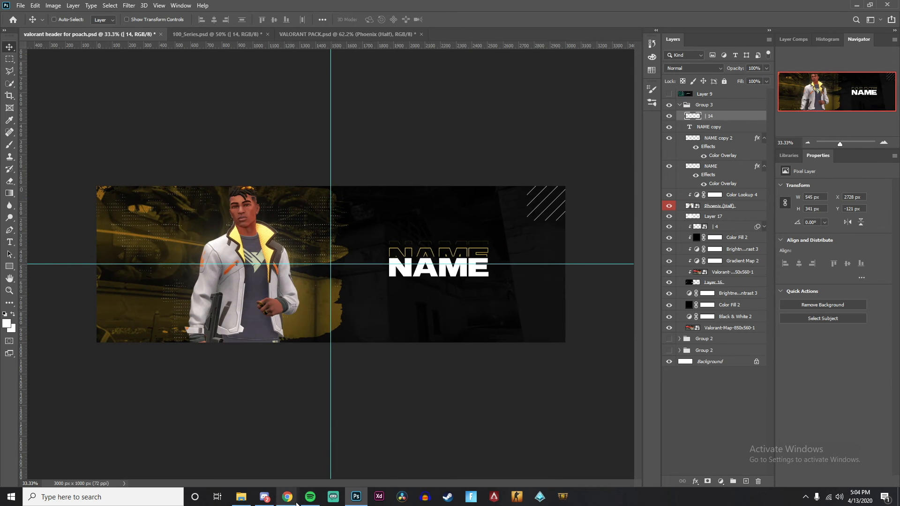
left_click(669, 94)
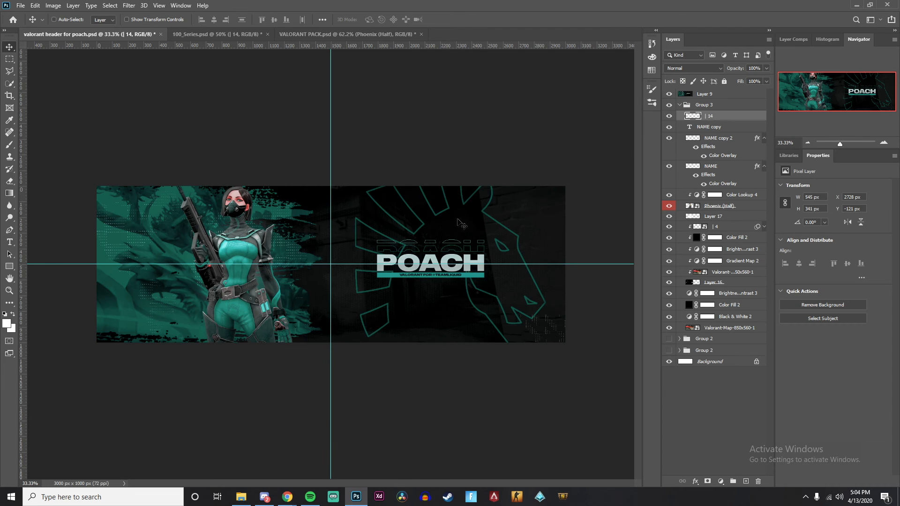
left_click(669, 95)
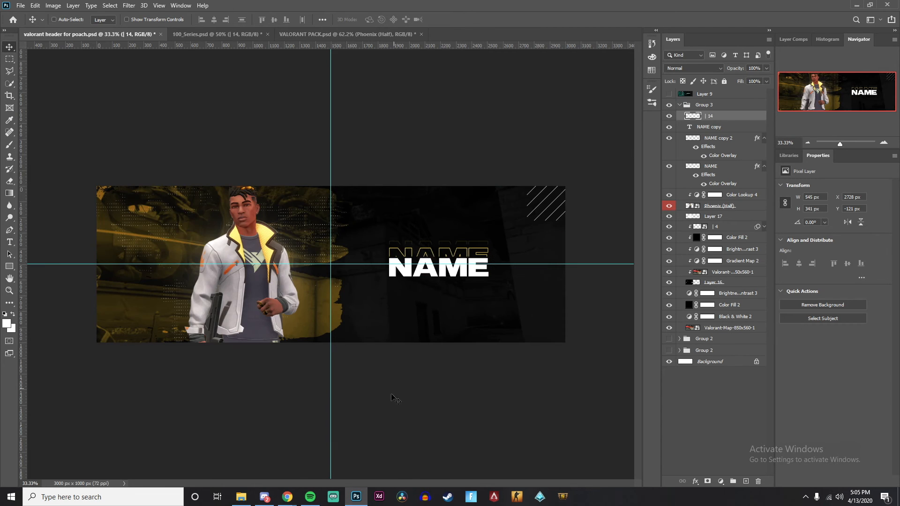
- Switch to the Chrome window and run an image search for "faze logo png"
mouse_move(288, 497)
left_click(323, 439)
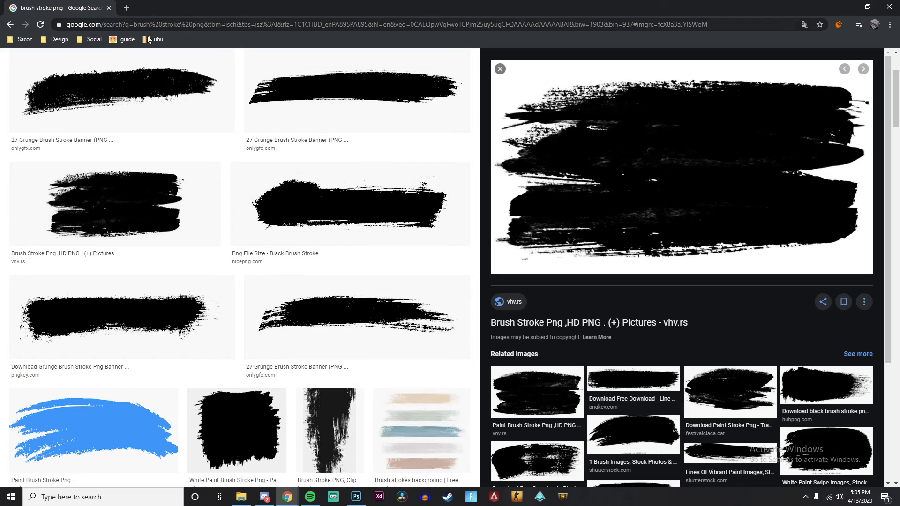
scroll(235, 235, "up", 3)
triple_click(161, 65)
type("faze logo")
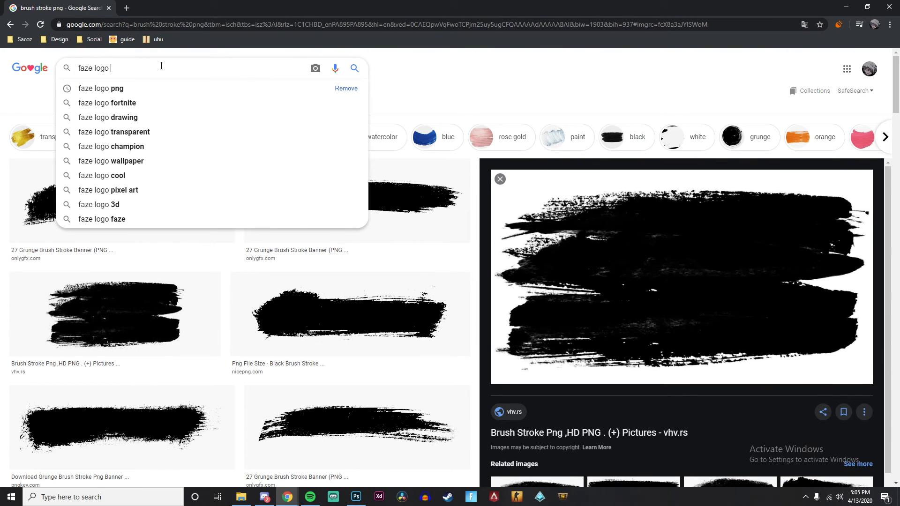
key("Down")
key("Return")
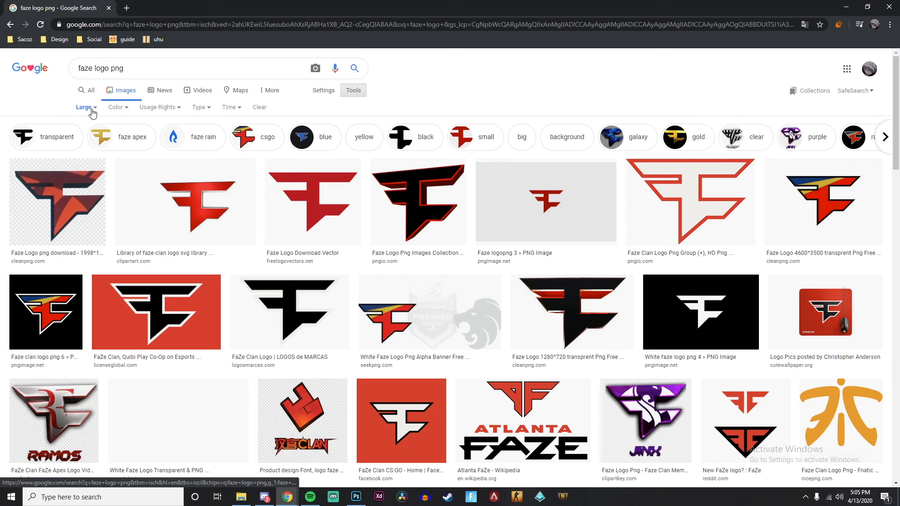
- Open the solid red Faze Logo Download Vector result and save it as the PNG image faze-logo
left_click(323, 202)
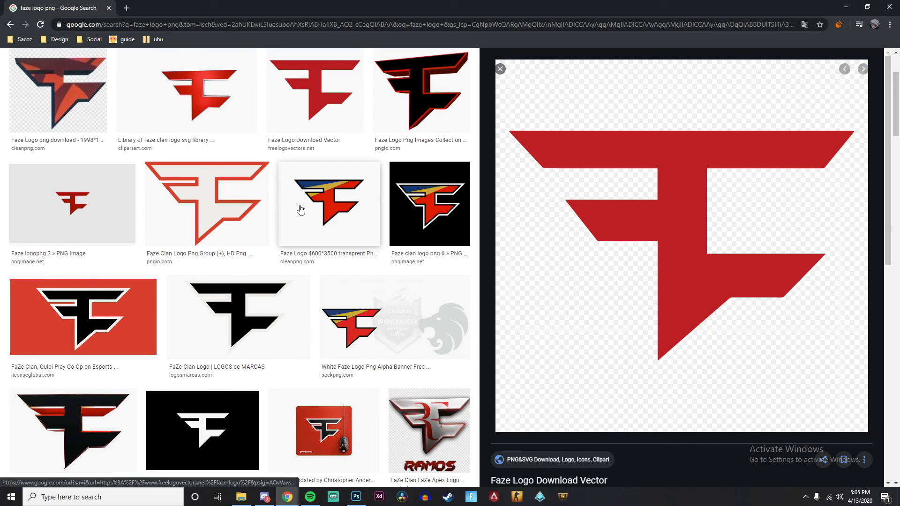
right_click(638, 172)
left_click(647, 263)
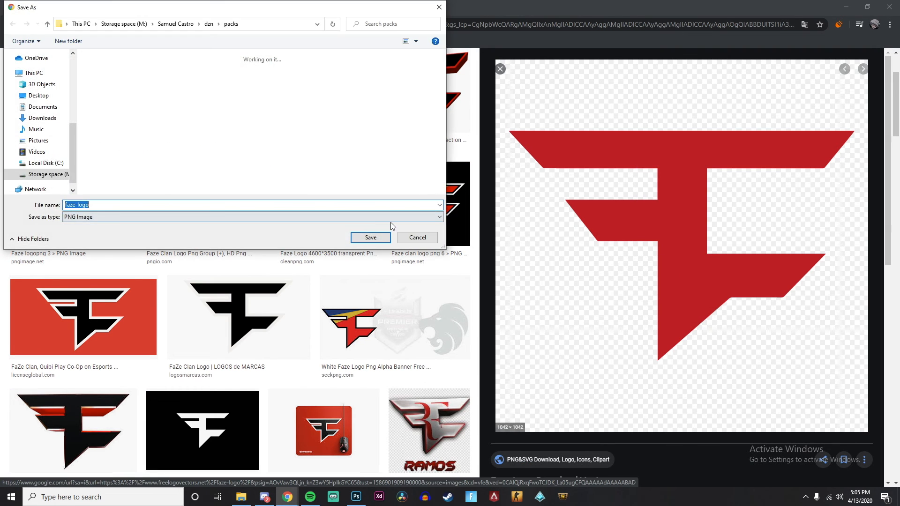
left_click(371, 238)
- Return to Photoshop and place the saved faze-logo image from File Explorer, enlarged across the header's right half around the title
left_click(357, 497)
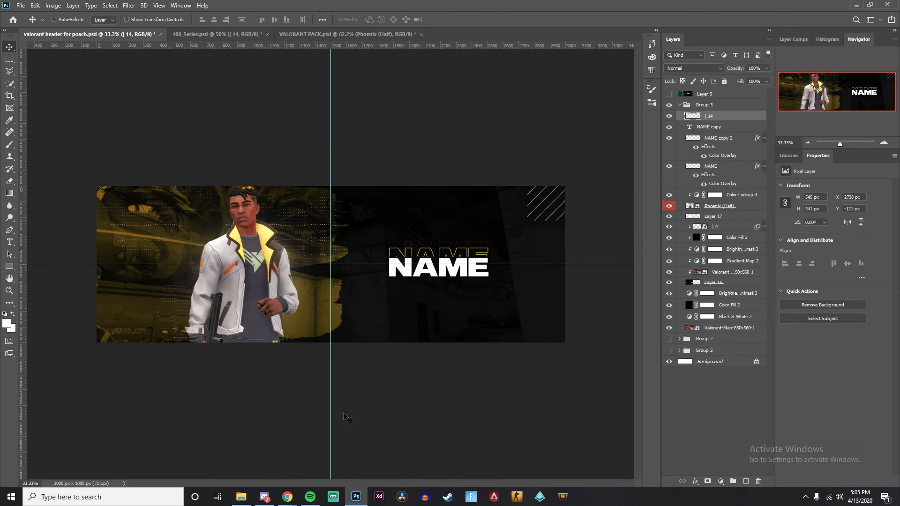
left_click(241, 497)
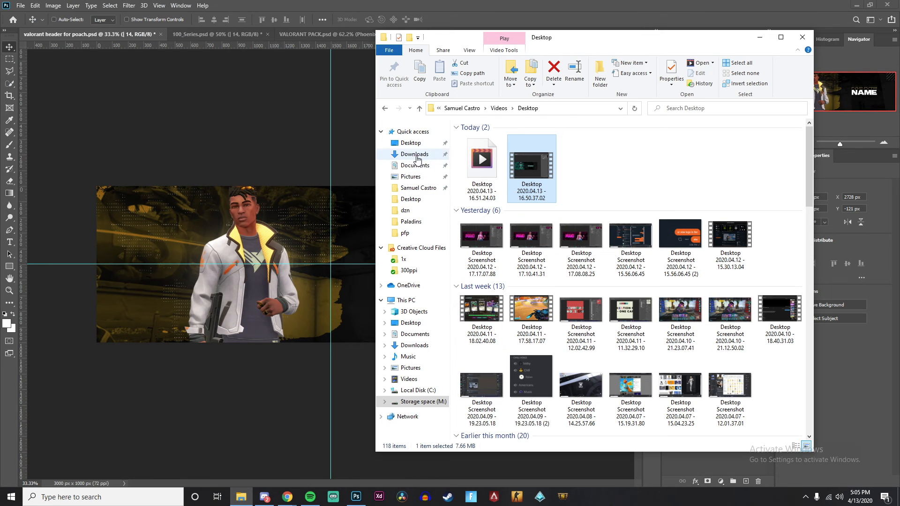
left_click(416, 133)
left_click_drag(498, 254, 533, 159)
left_click_drag(360, 229, 441, 236)
key("Return")
- Move the faze-logo layer beneath the NAME layers and set its fill to 0%
left_click_drag(711, 117, 731, 201)
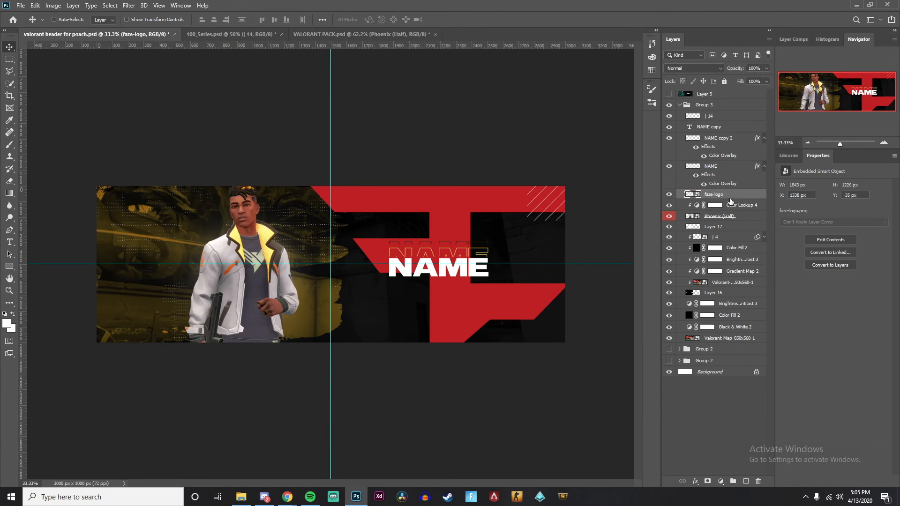
left_click(766, 70)
left_click(766, 82)
left_click_drag(765, 92, 686, 131)
- Add a stroke to the faze-logo layer in the yellow #ffdf6f sampled from the outlined NAME text
left_click(737, 195)
double_click(736, 195)
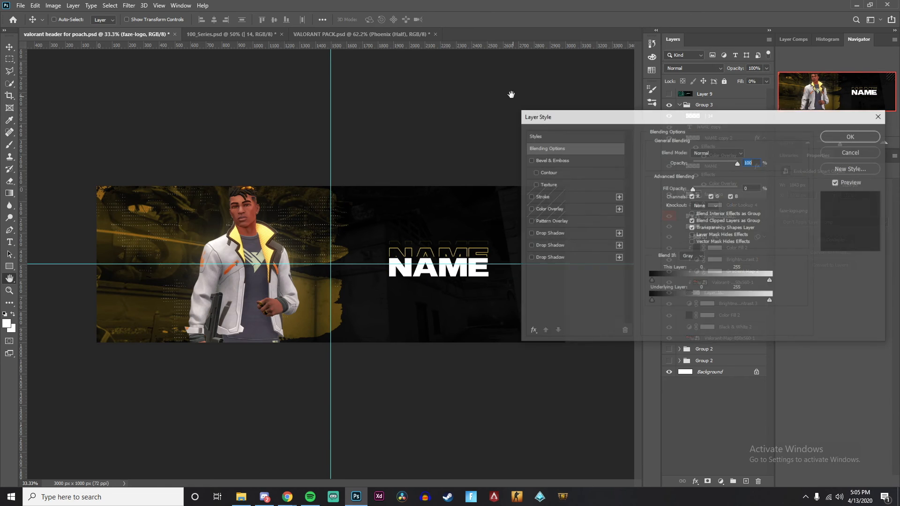
left_click(537, 197)
left_click(669, 224)
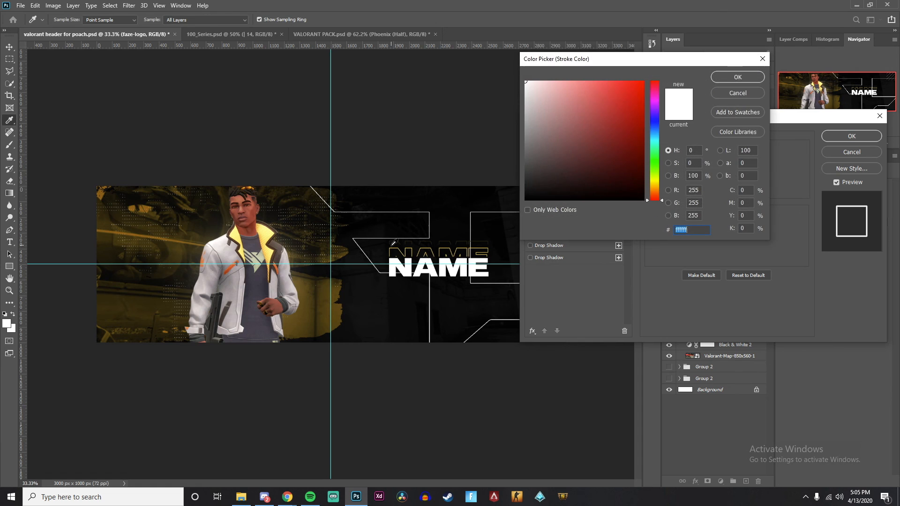
left_click(392, 246)
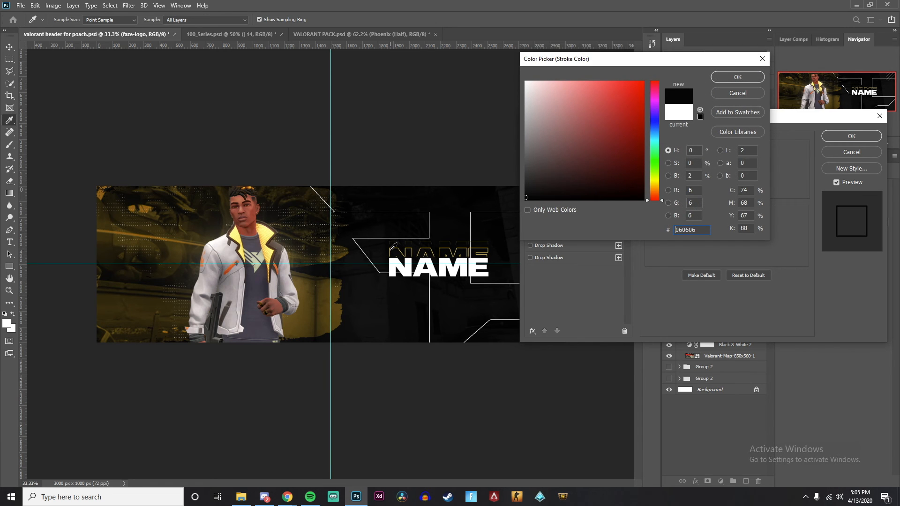
left_click(389, 250)
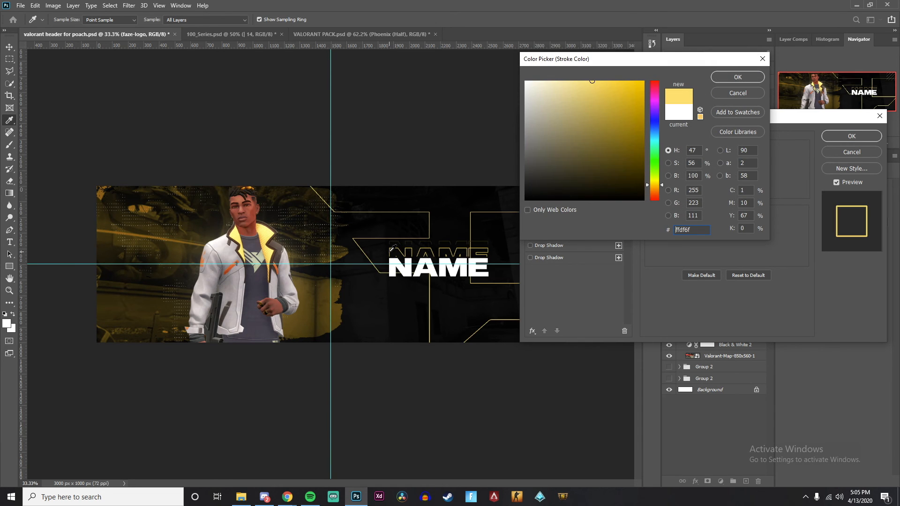
key("Return")
key("Return")
- Scale the outlined FaZe logo down to about 1637 x 1089 px behind the NAME title
key("z")
left_click_drag(462, 200, 440, 189)
key("ctrl+t")
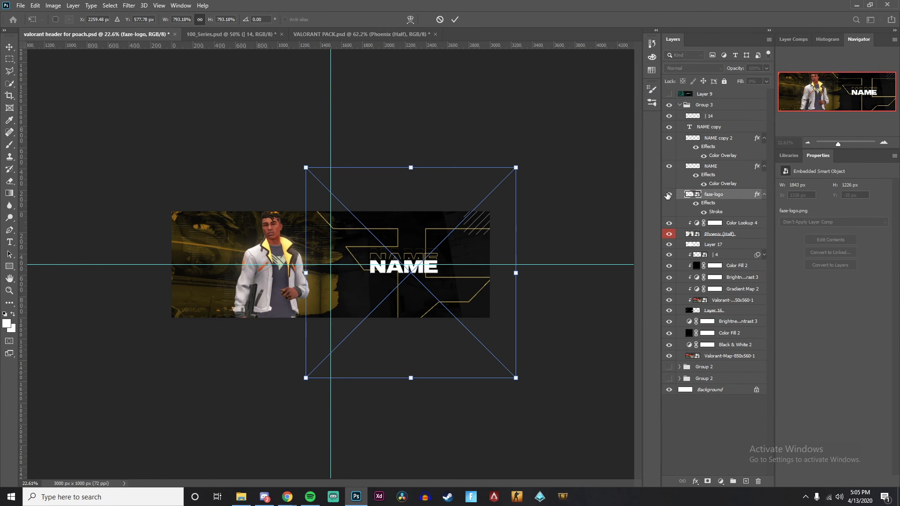
left_click_drag(516, 166, 490, 169)
left_click_drag(489, 236, 482, 232)
key("Return")
key("z")
left_click_drag(352, 184, 364, 147)
key("v")
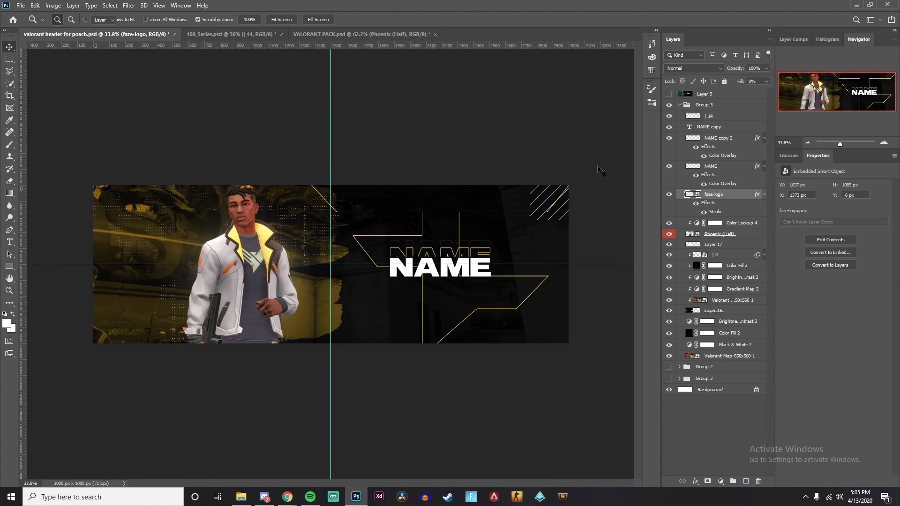
- Lower the faze-logo layer's opacity to 49%
left_click(766, 68)
left_click_drag(767, 77, 745, 78)
key("ctrl")
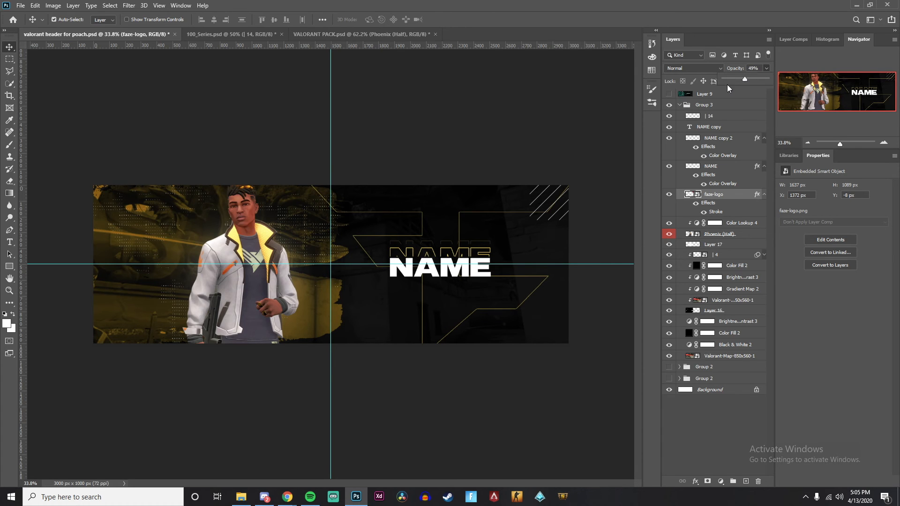
- Shrink the outlined FaZe logo further to about 1483 x 967 px so it fits within the header's height
key("ctrl+t")
left_click_drag(584, 133, 538, 133)
key("Return")
scroll(311, 119, "down", 2)
scroll(312, 120, "up", 3)
left_click_drag(336, 99, 333, 98)
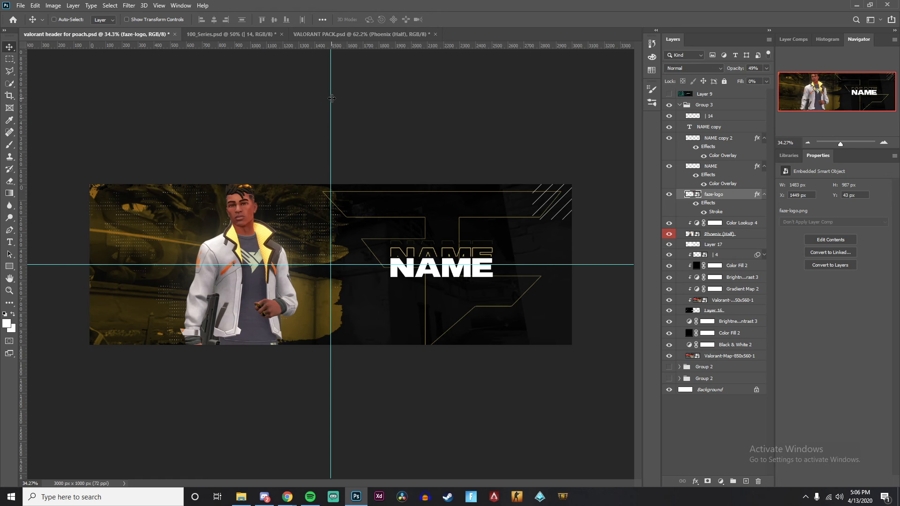
- Add a Color Lookup adjustment above the "| 14" layer using the 2Strip.look 3DLUT
left_click(740, 118)
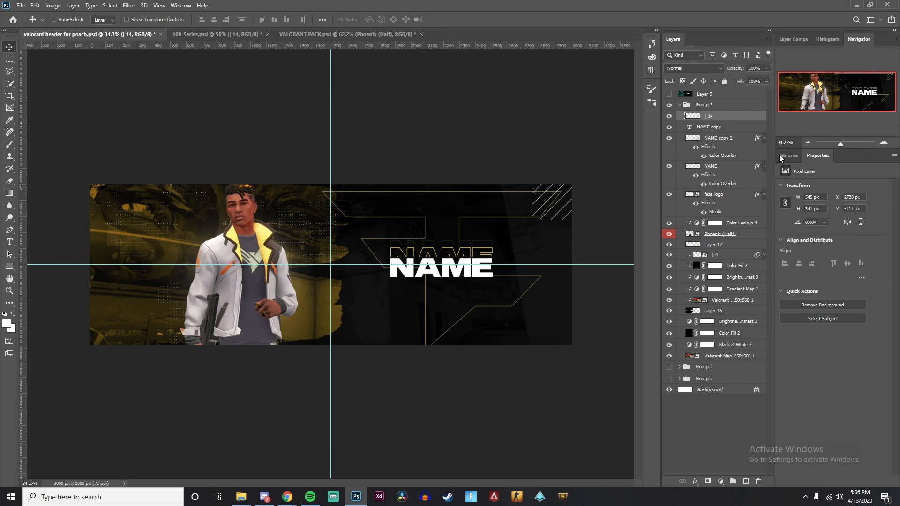
left_click(721, 482)
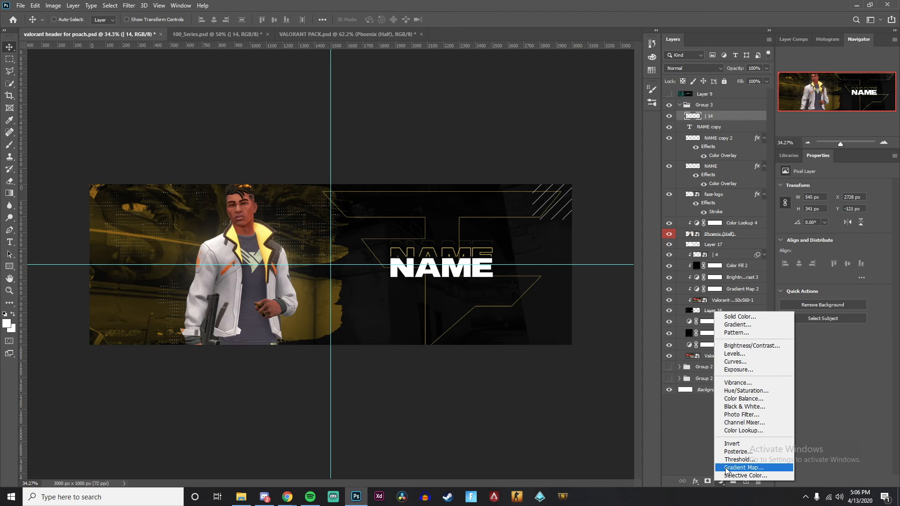
left_click(750, 430)
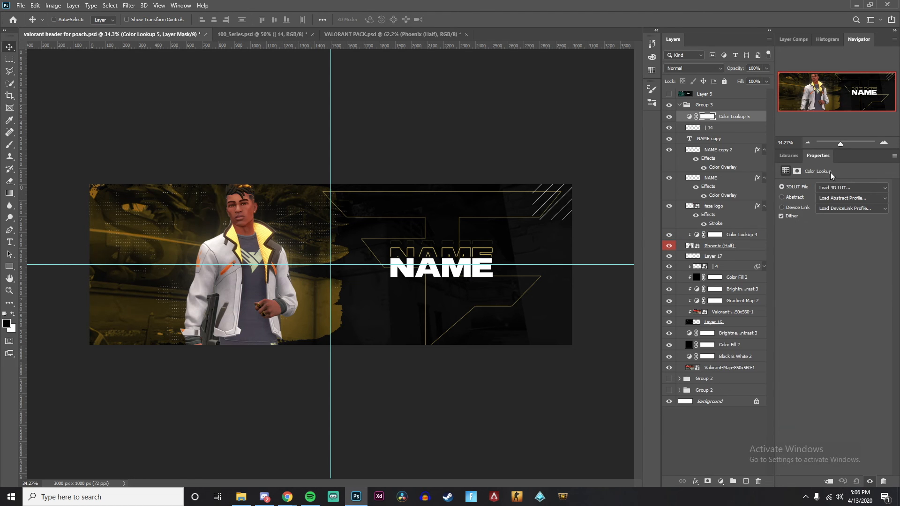
left_click(838, 193)
left_click(822, 227)
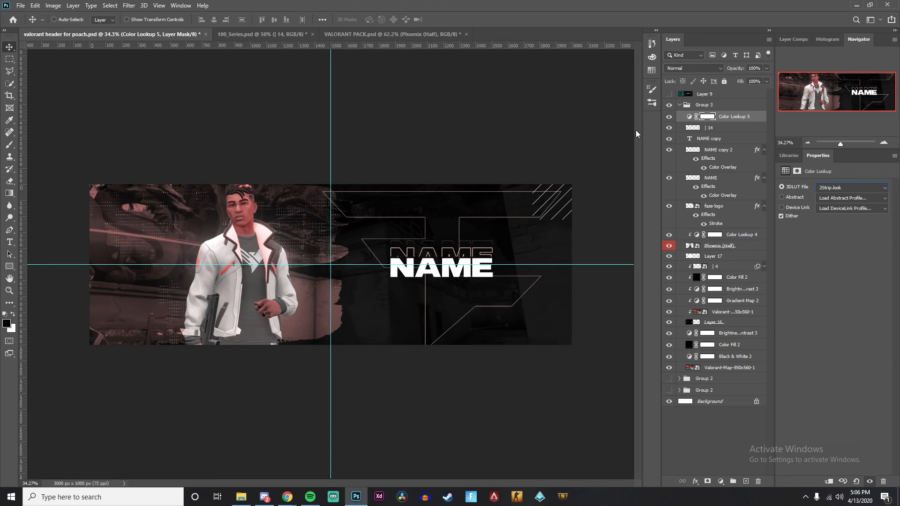
- Hide Group 3, expand the POACH design's Group 2, and compare that design with and without Color Lookup 2
left_click(680, 106)
left_click(679, 105)
left_click(669, 106)
left_click(669, 128)
left_click(681, 129)
left_click(680, 129)
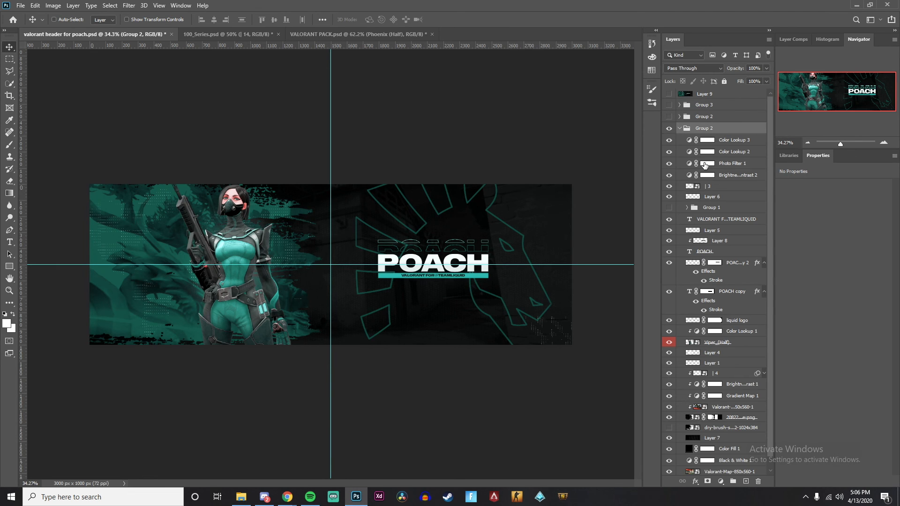
left_click(668, 152)
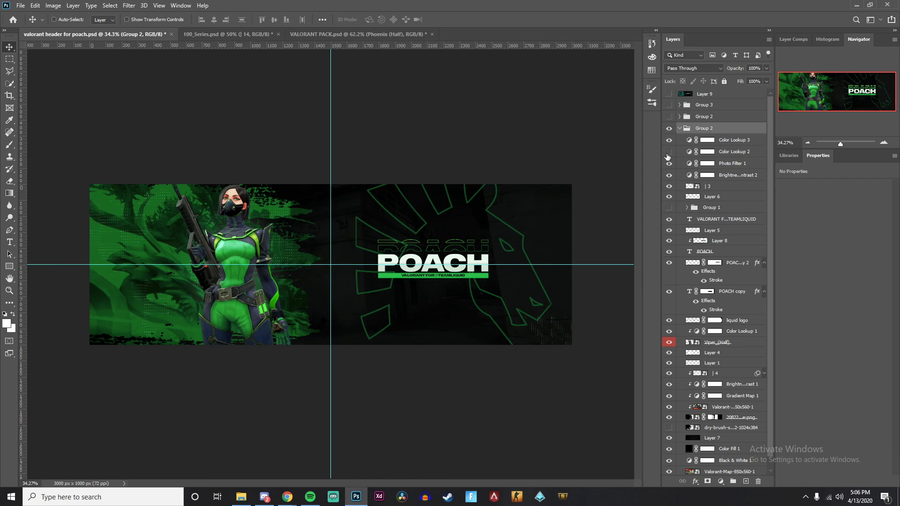
left_click(668, 153)
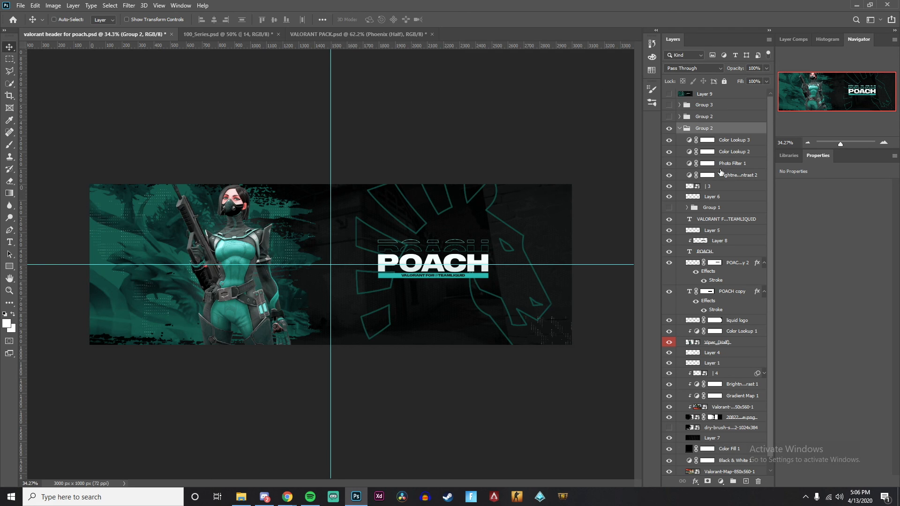
- Collapse and hide the POACH group, show Group 3 expanded, and turn off its Color Lookup 5 layer
left_click(679, 128)
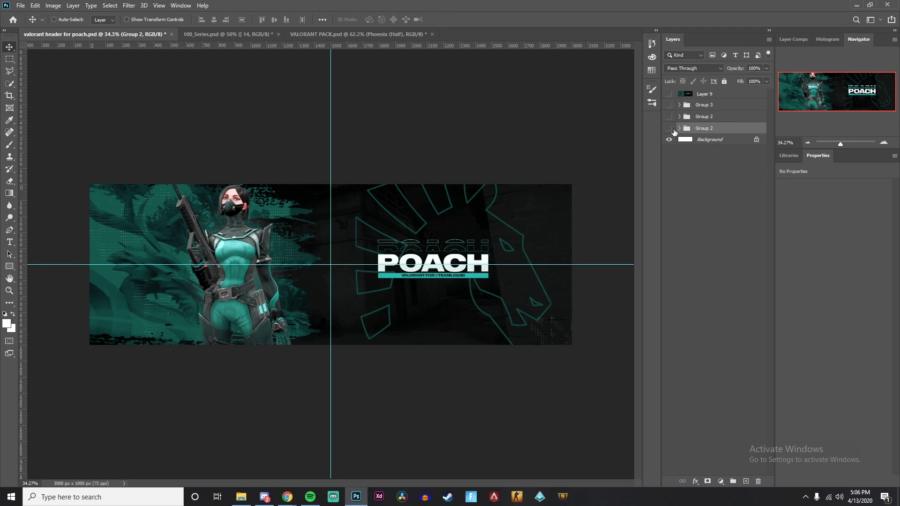
left_click(670, 128)
left_click(669, 105)
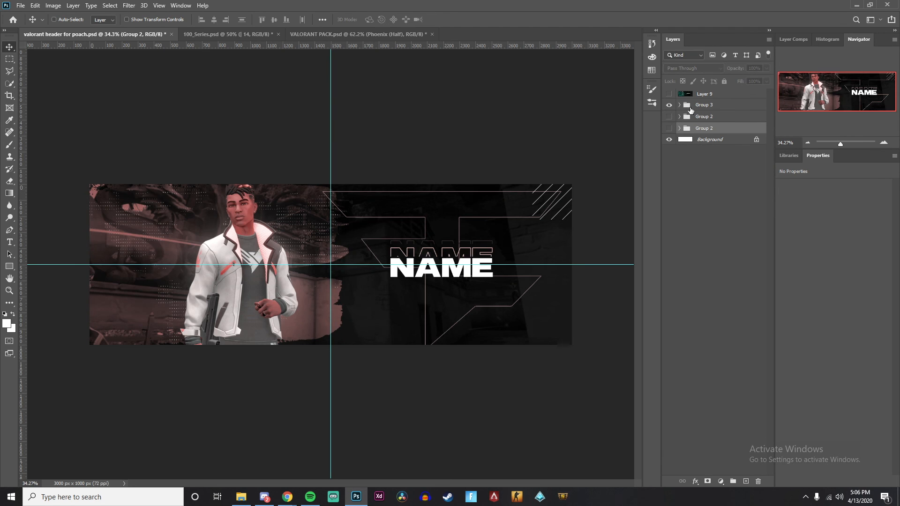
left_click(680, 105)
left_click(669, 116)
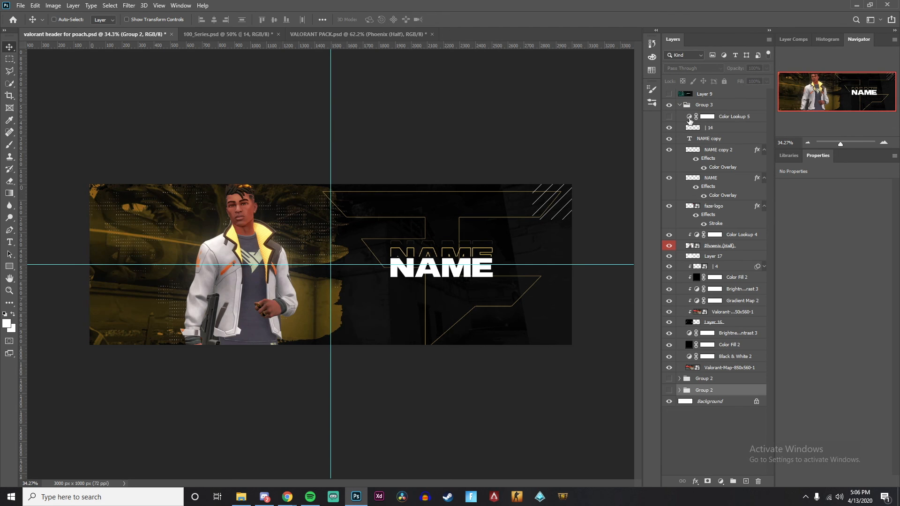
- Turn the Color Lookup 5 layer back on and change its 3DLUT file to 3Strip.look
left_click(690, 117)
left_click(669, 116)
left_click(851, 187)
left_click(792, 232)
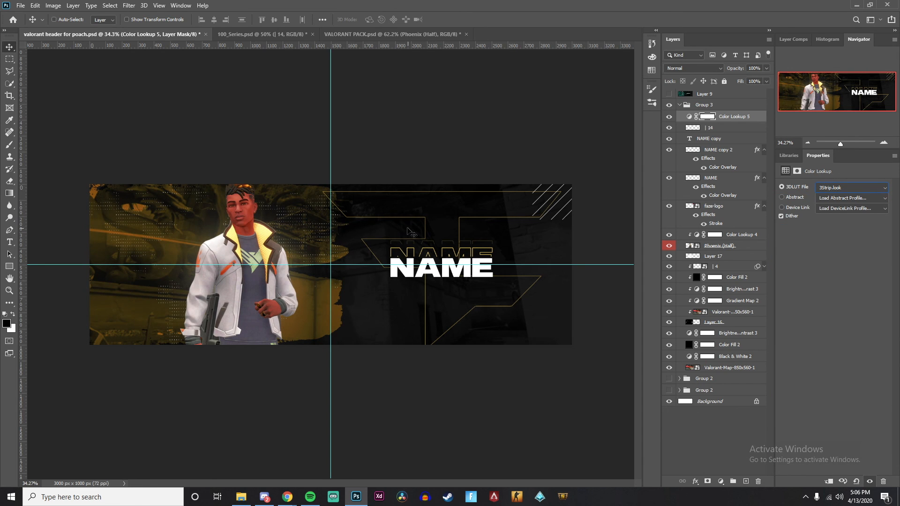
- Add a Brightness/Contrast adjustment above Color Lookup 5 with brightness -14 and contrast 15
left_click(721, 482)
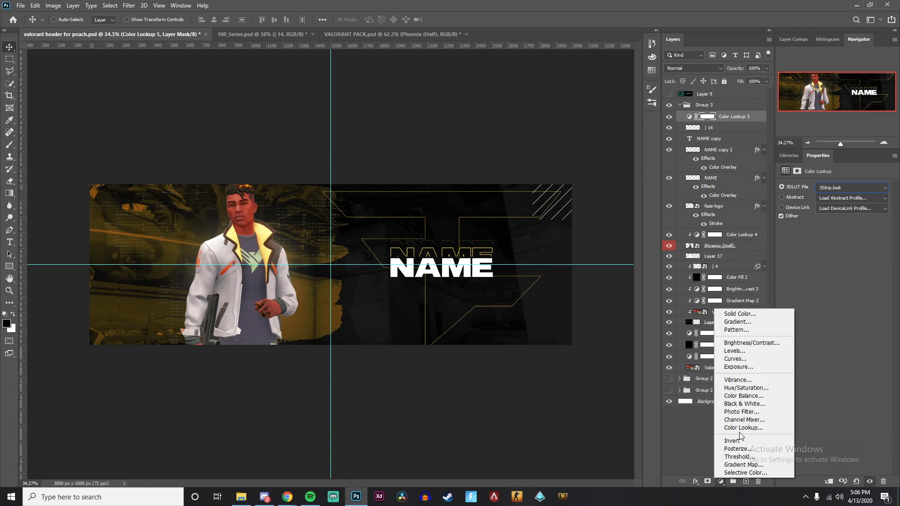
left_click(747, 343)
left_click_drag(834, 213, 841, 231)
- Add a second Brightness/Contrast adjustment at the top of Group 3 with its brightness raised to 32
left_click(721, 482)
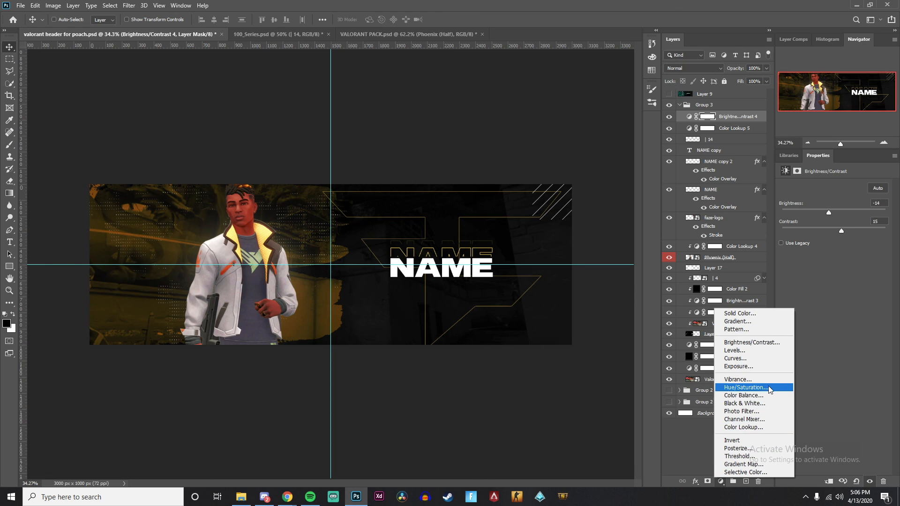
left_click(748, 343)
left_click_drag(839, 212, 850, 212)
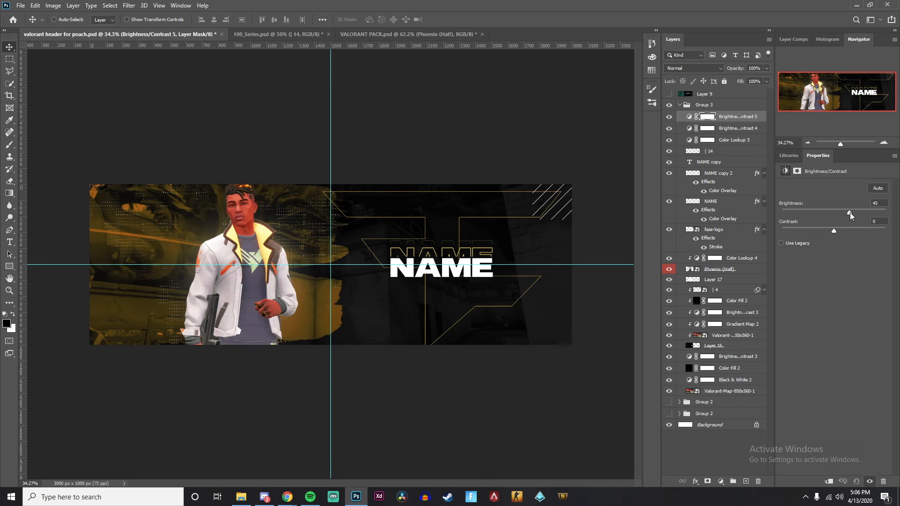
left_click_drag(846, 212, 844, 213)
- Remove the horizontal and vertical centre guides from the header canvas
key("z")
left_click_drag(331, 211, 299, 201)
left_click_drag(313, 288, 342, 265)
key("v")
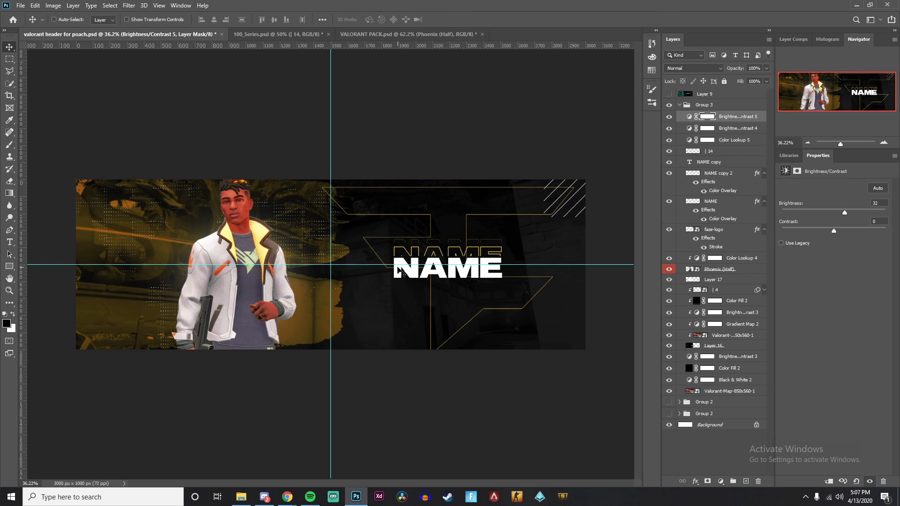
left_click_drag(401, 265, 431, 44)
left_click_drag(331, 90, 661, 141)
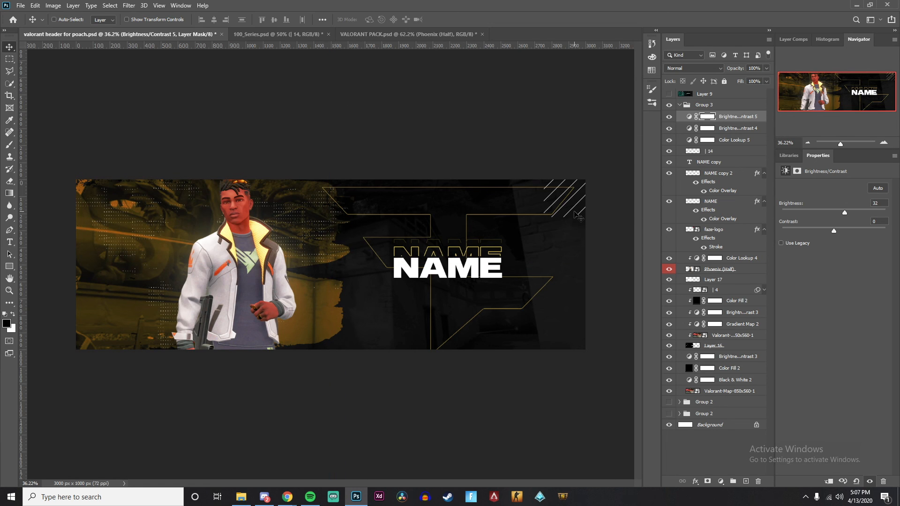